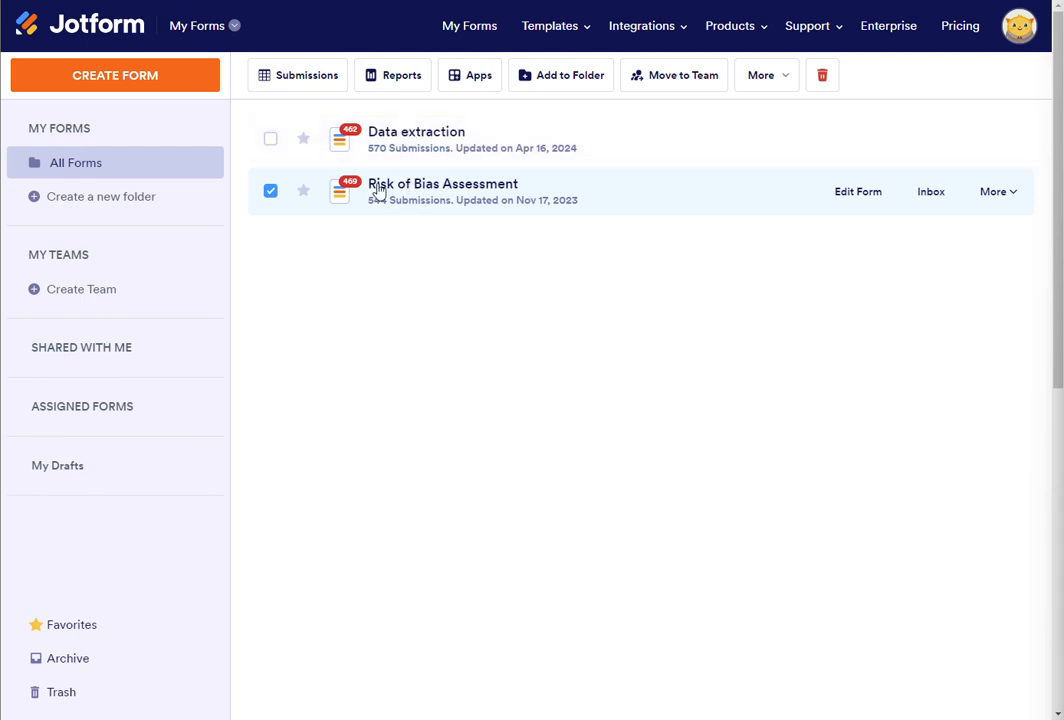
- Clear the Risk of Bias Assessment selection and review the template gallery and import options for creating a form
click(269, 190)
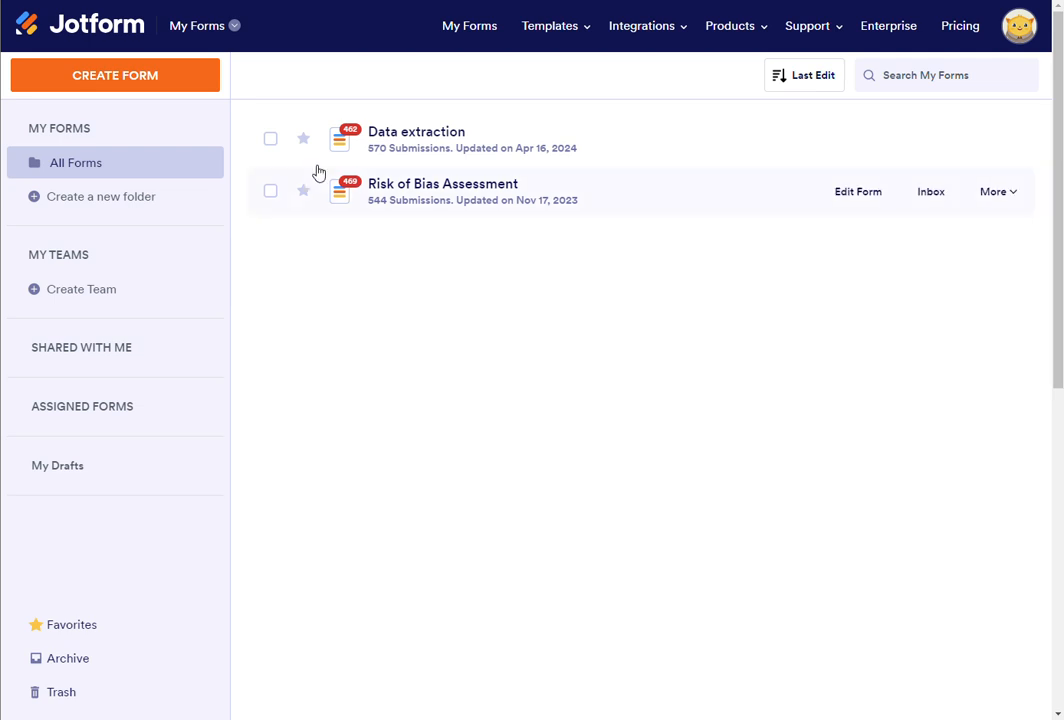
click(138, 87)
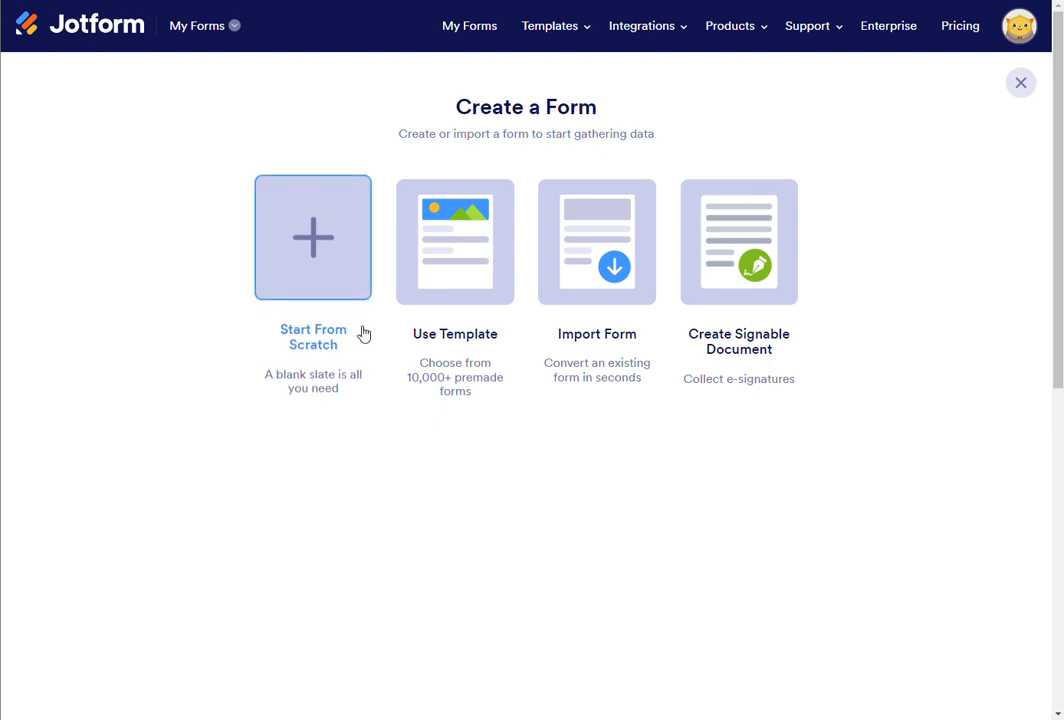
click(455, 284)
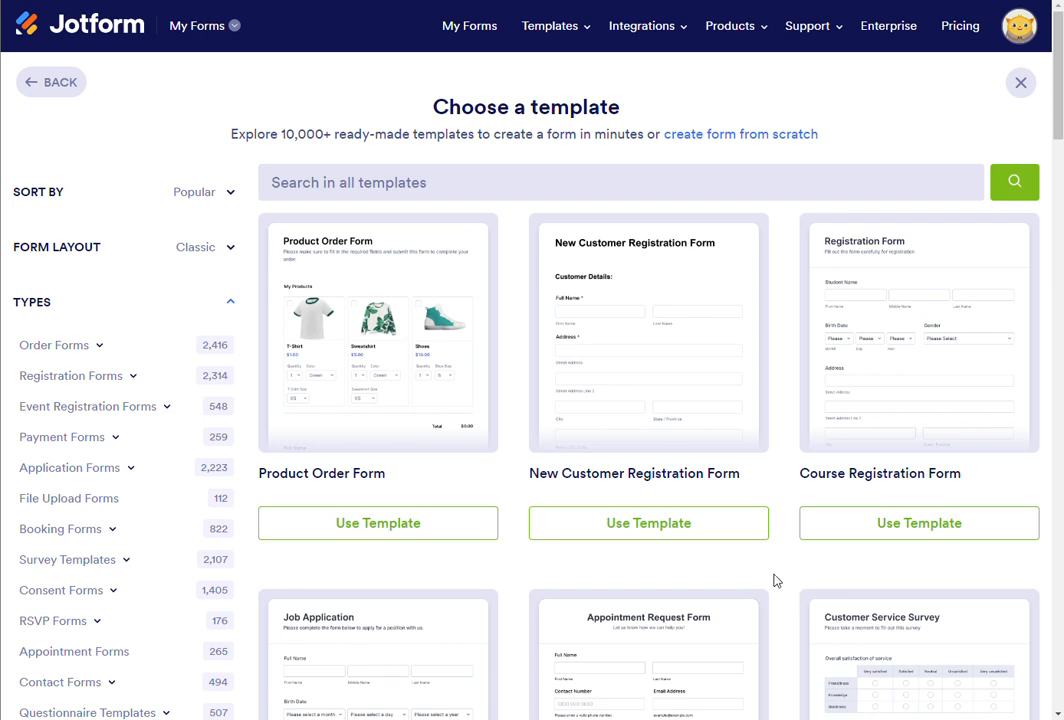
mouse_move(466, 260)
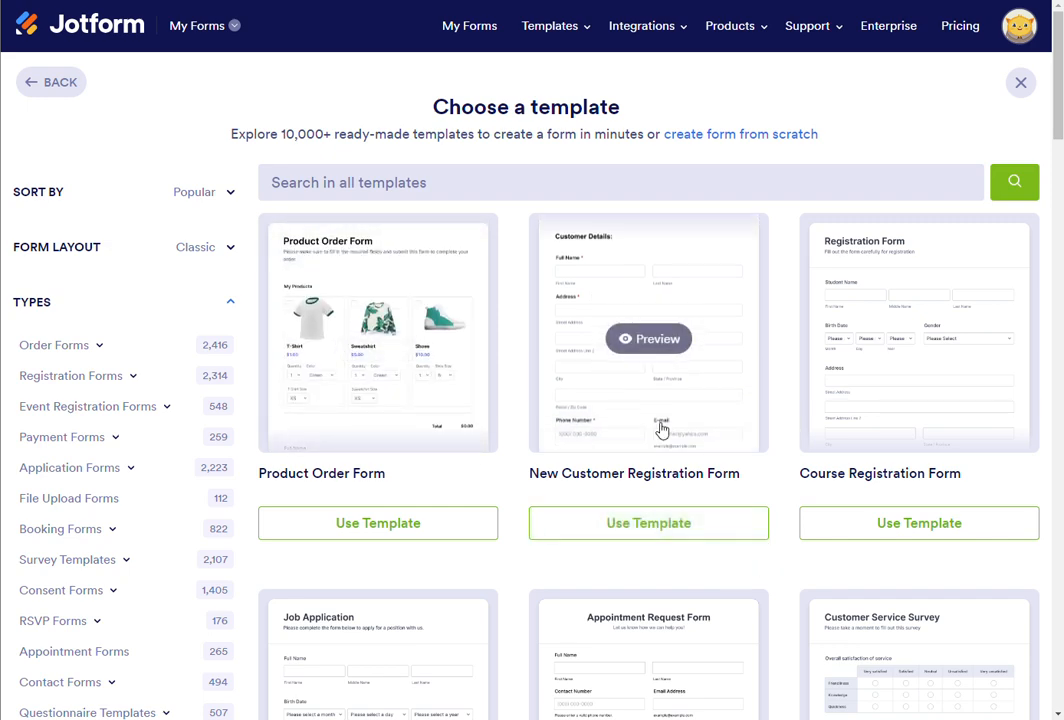
scroll(788, 594, down, 3)
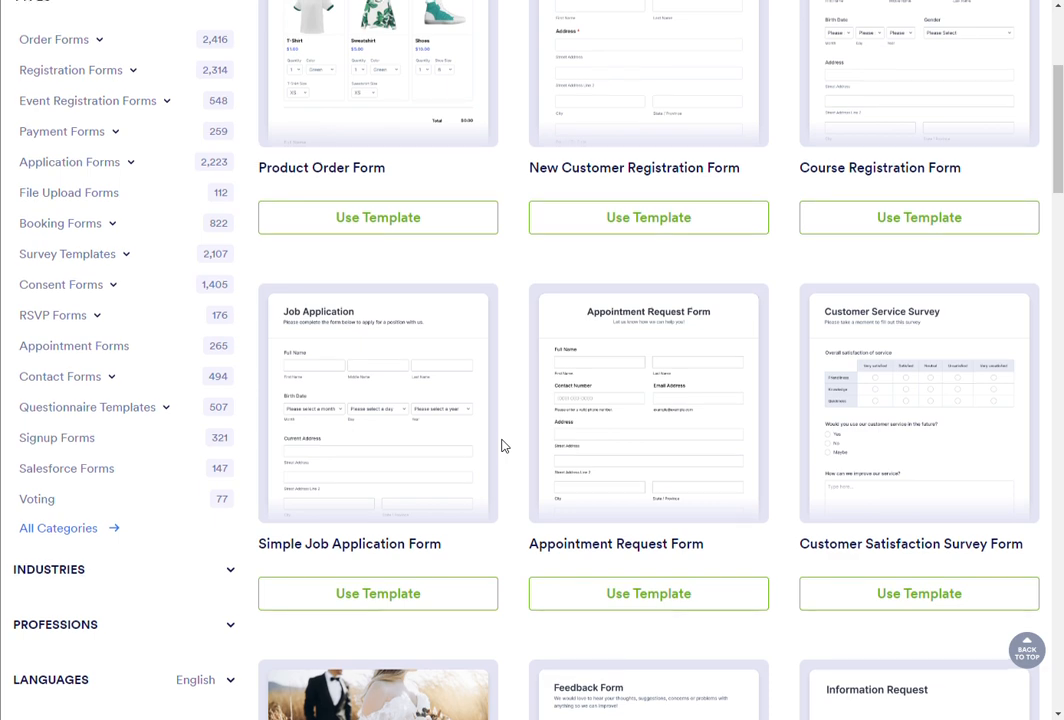
scroll(505, 446, up, 3)
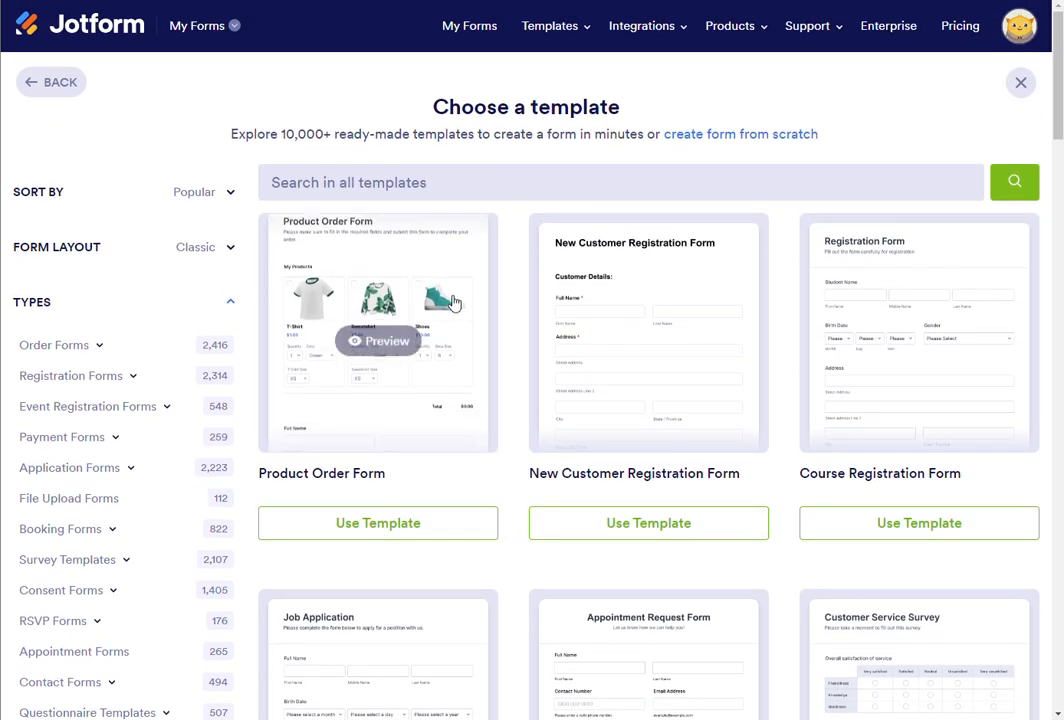
click(60, 86)
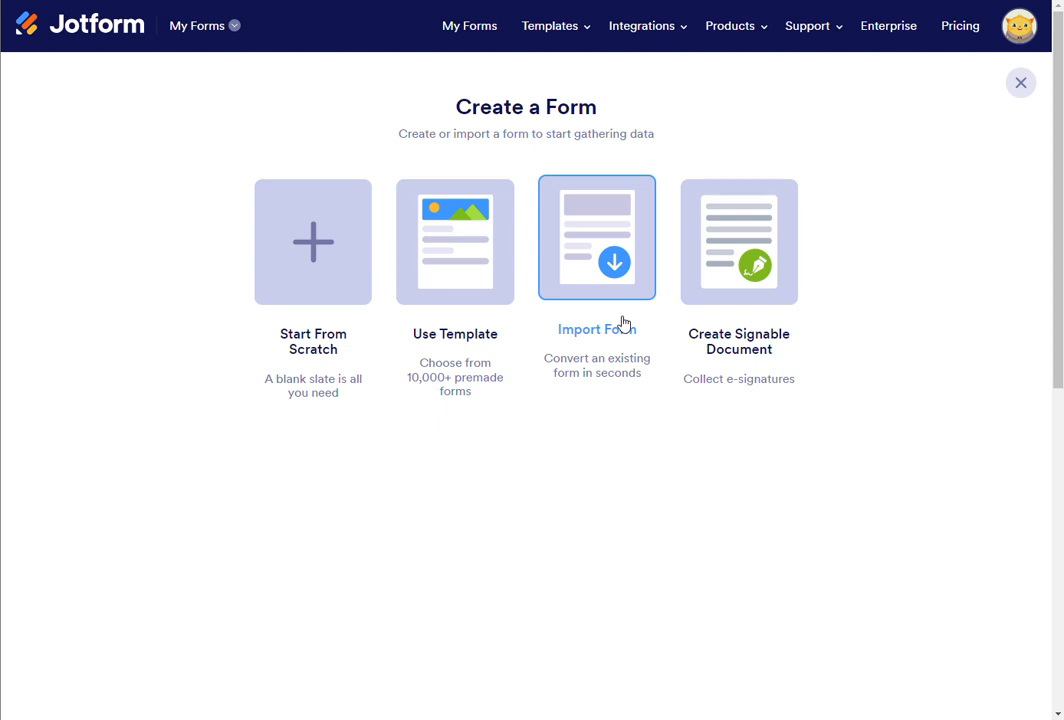
click(594, 275)
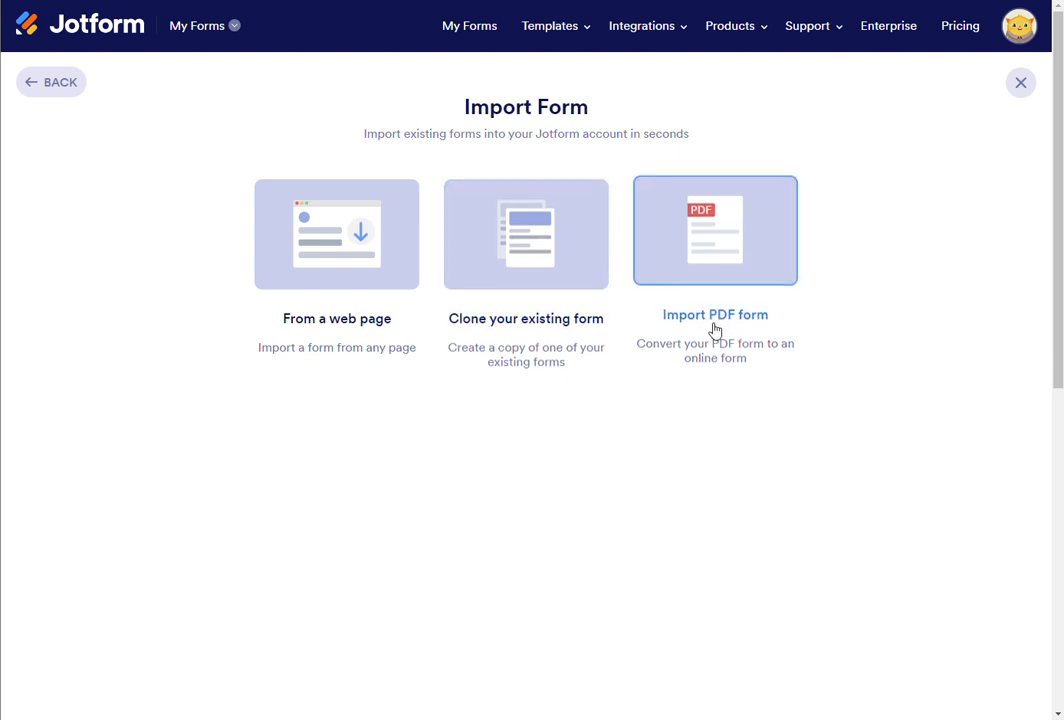
click(66, 82)
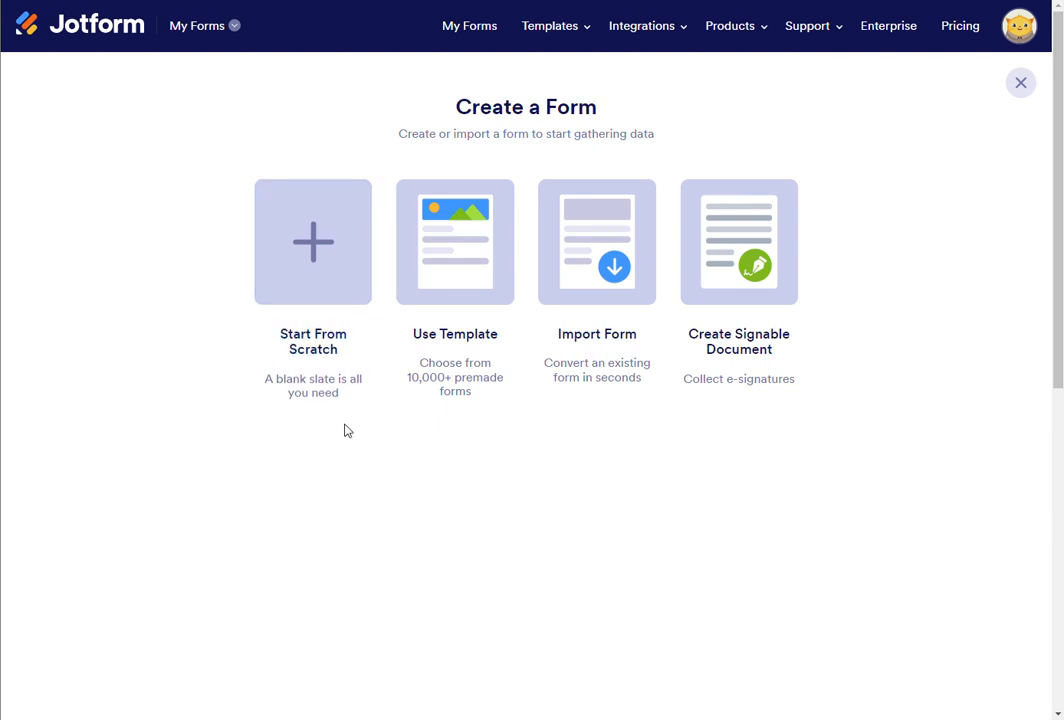
- Create a blank form from scratch with the Card Form layout and add a Section Header element
click(323, 283)
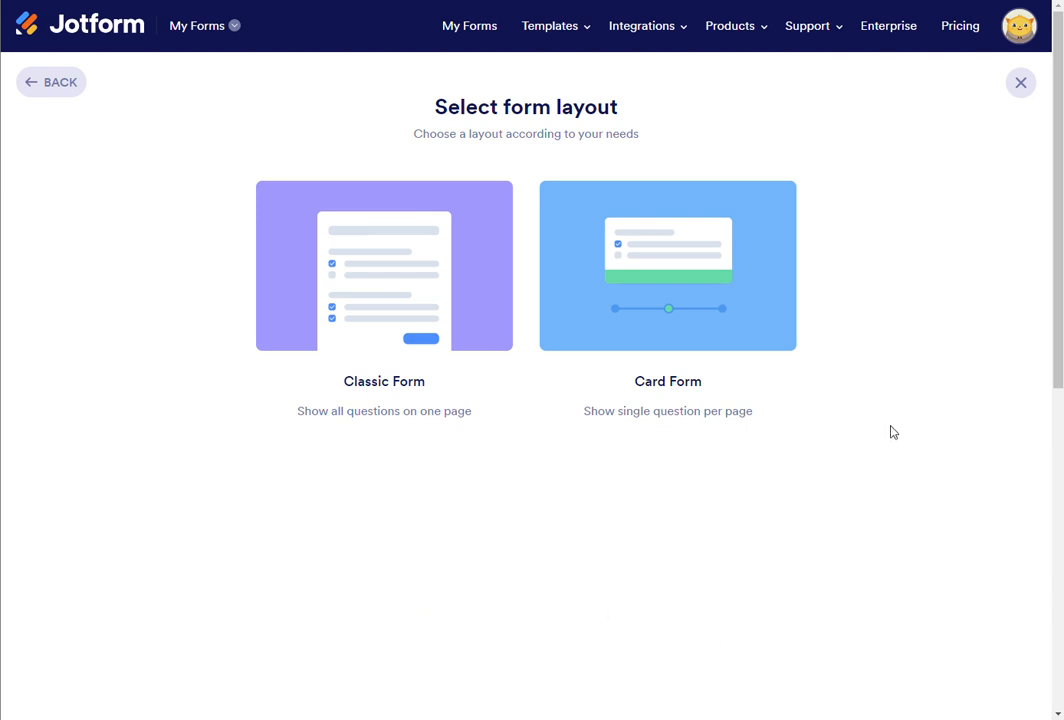
click(717, 235)
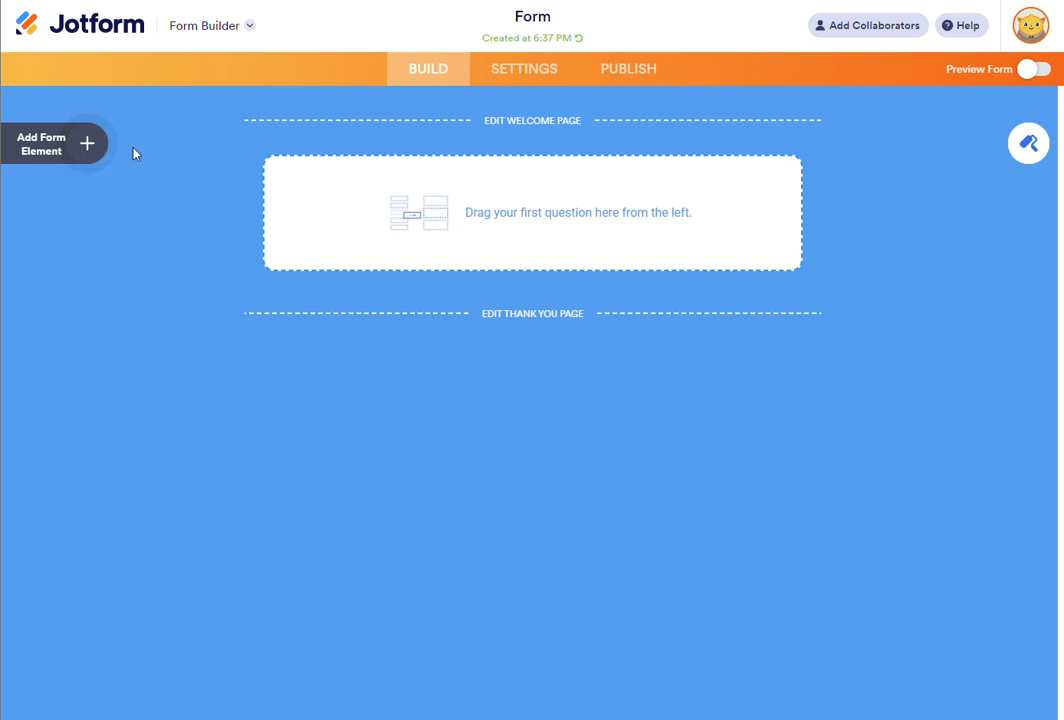
click(88, 145)
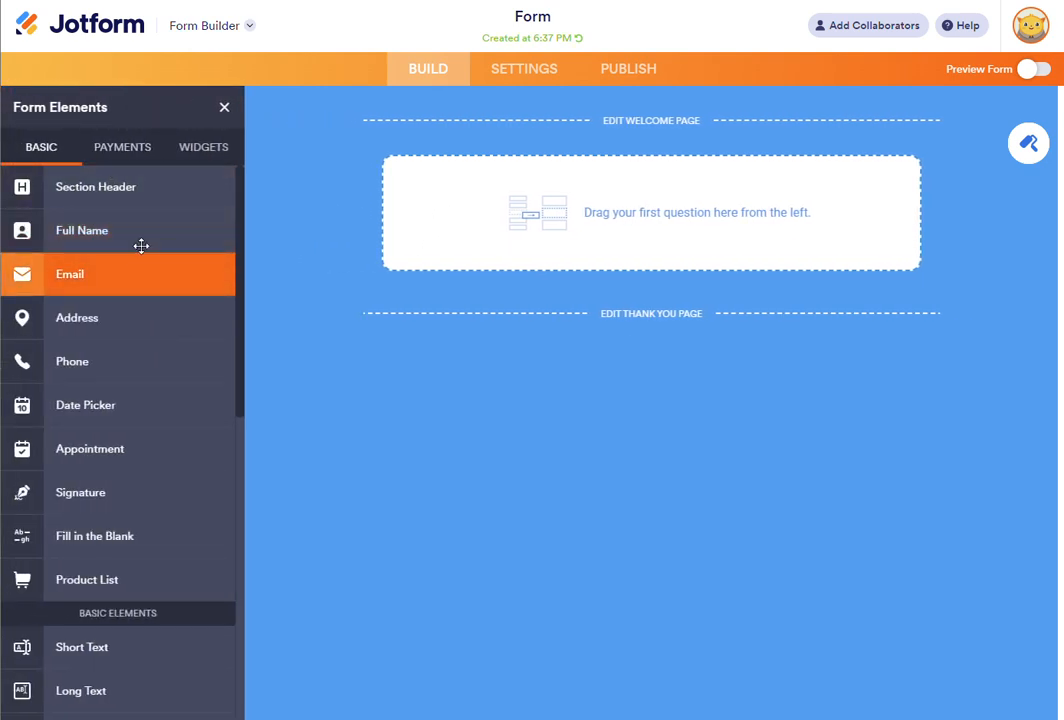
drag(161, 191, 570, 233)
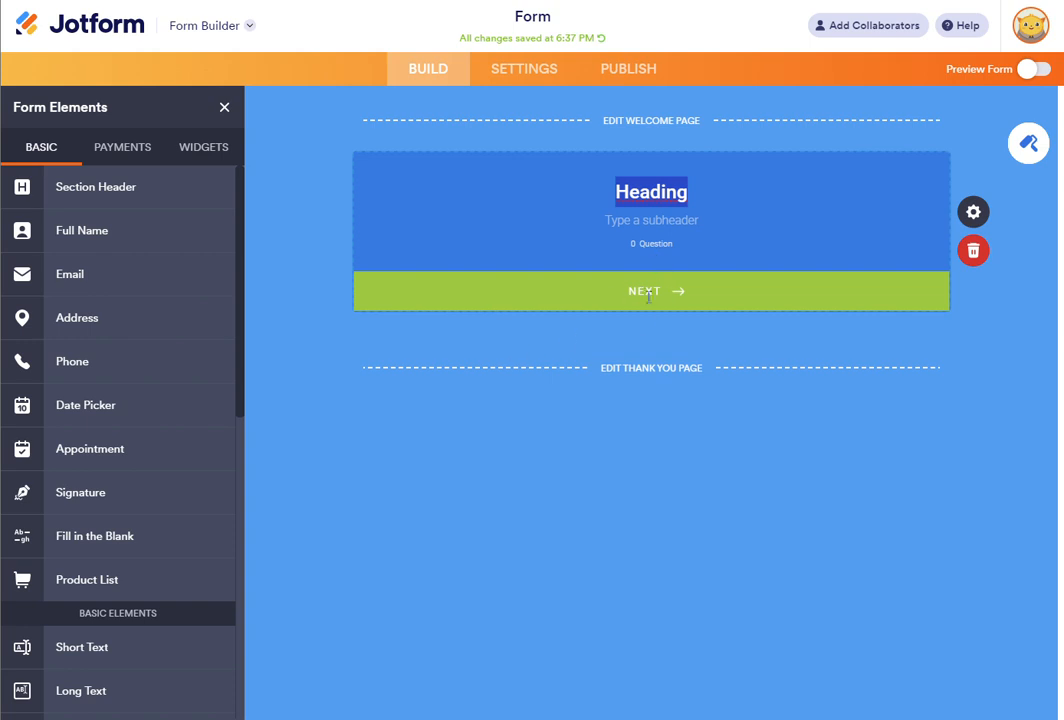
drag(100, 187, 681, 424)
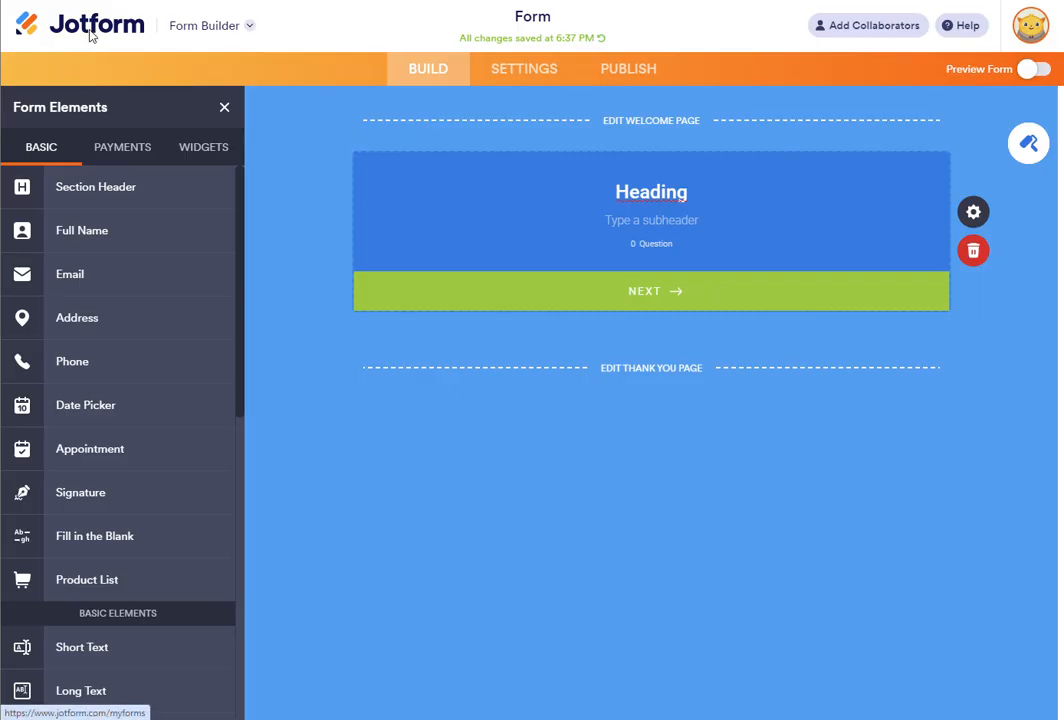
- Return to the forms list and create another blank form from scratch with the Classic Form layout
click(90, 35)
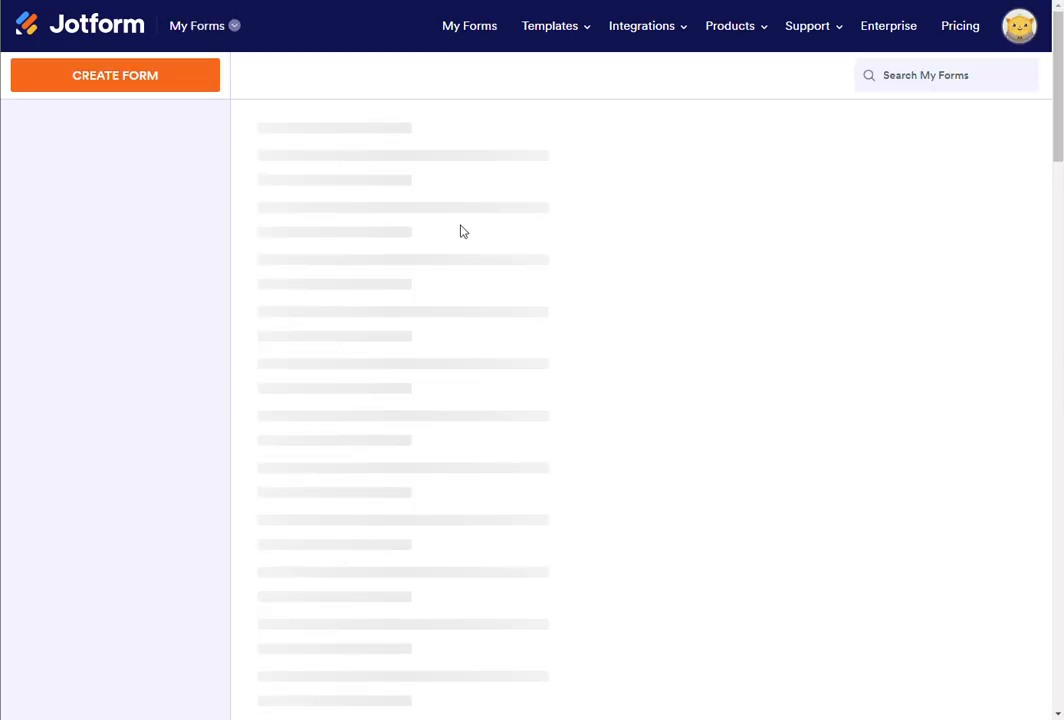
click(153, 75)
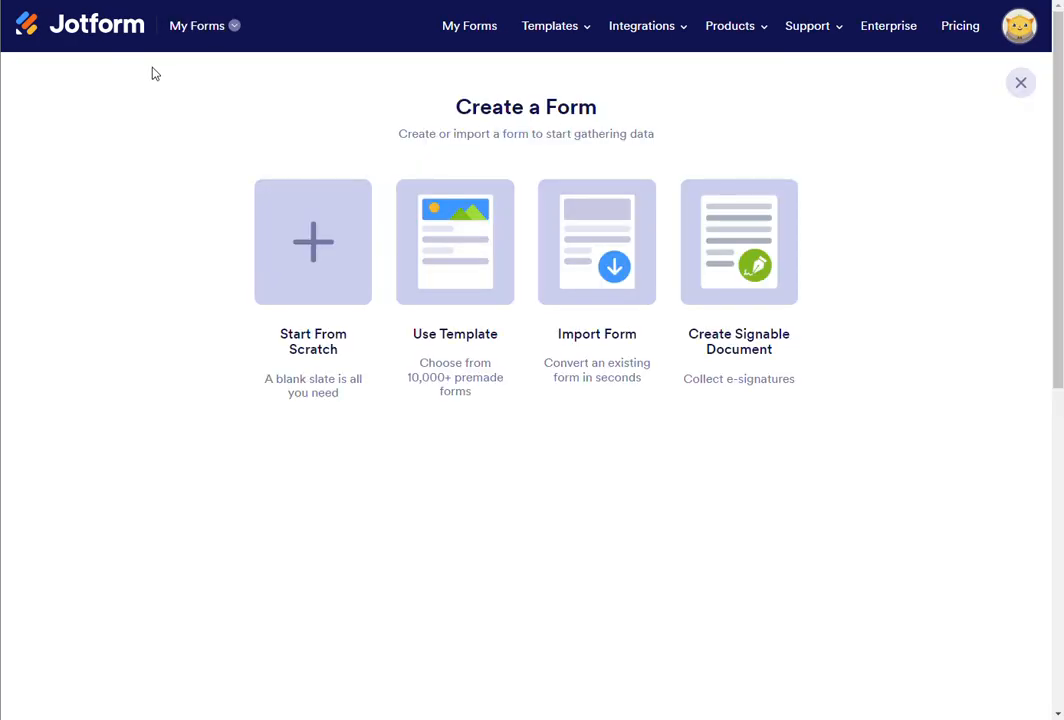
click(325, 263)
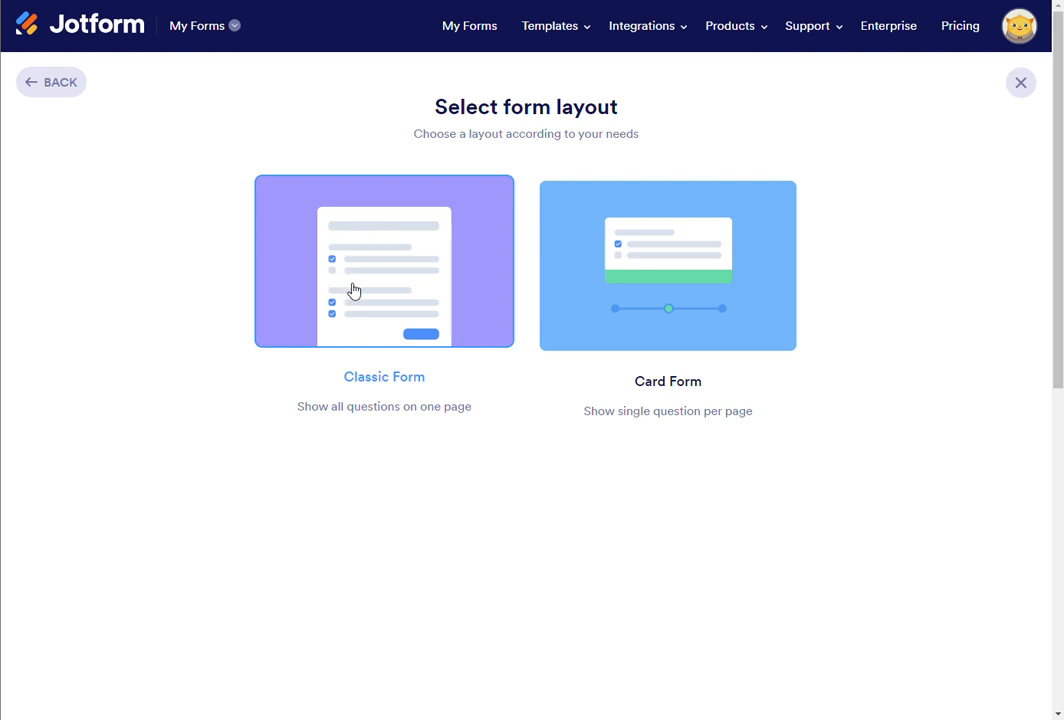
click(353, 290)
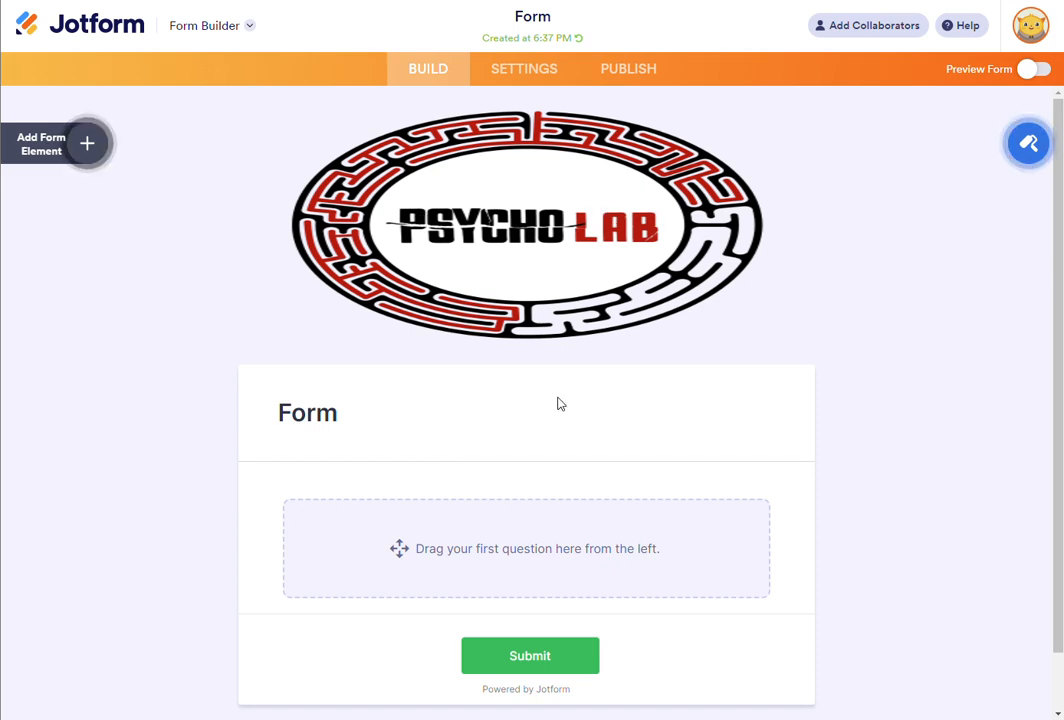
scroll(560, 404, down, 3)
scroll(463, 204, up, 1)
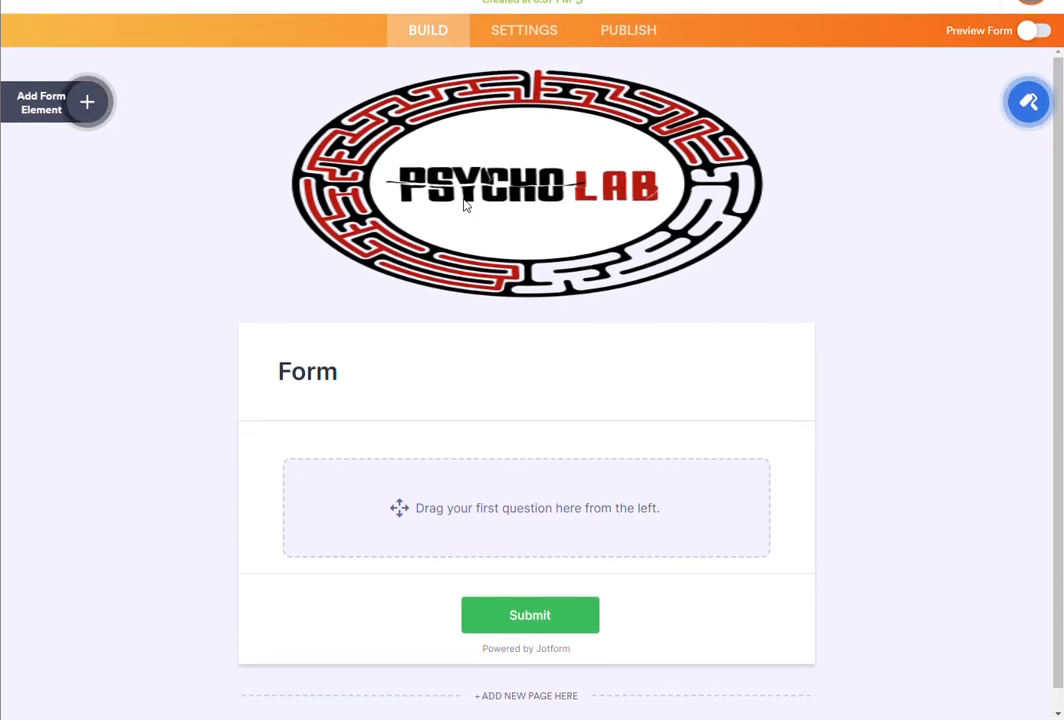
scroll(463, 204, up, 1)
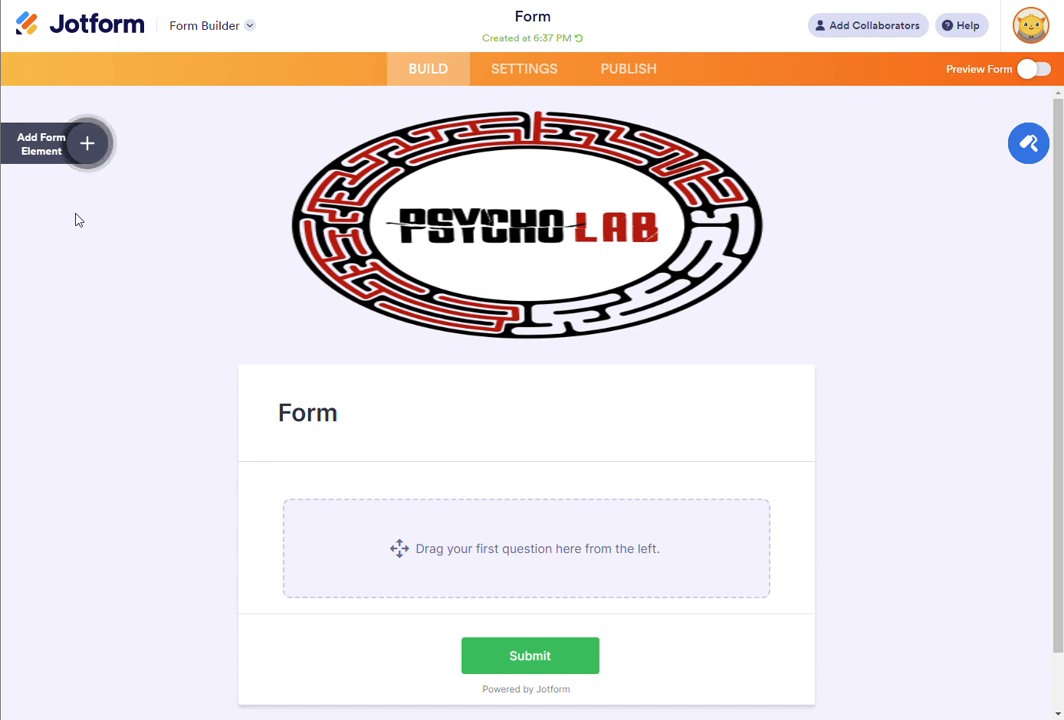
- Add a Full Name element as the first question below the form title
click(88, 147)
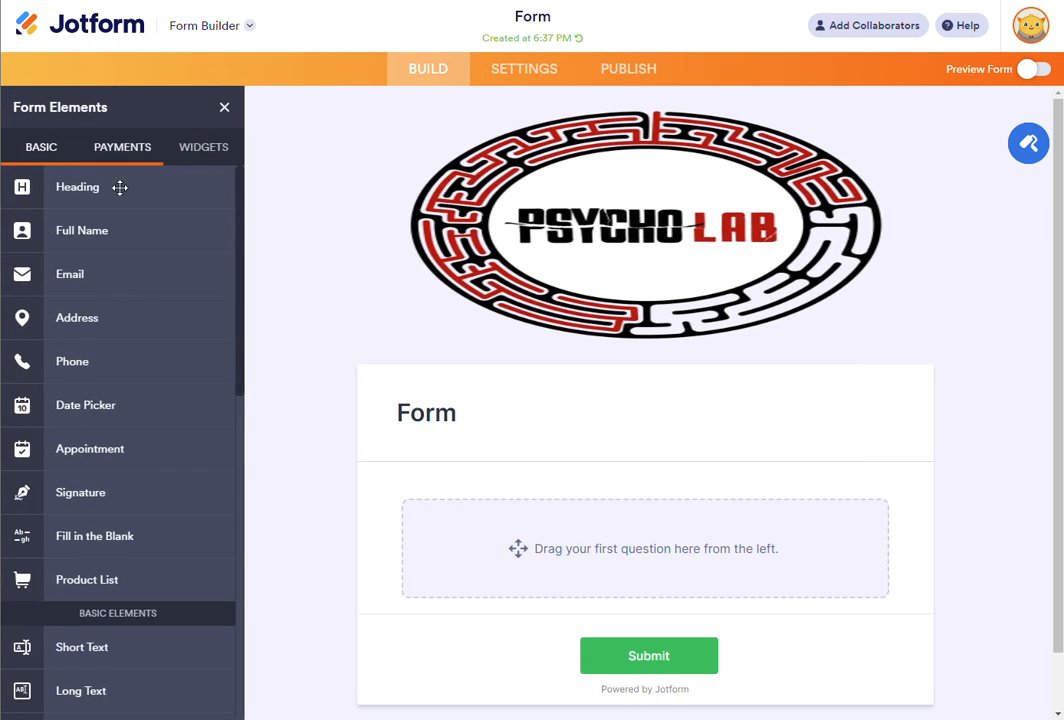
click(437, 411)
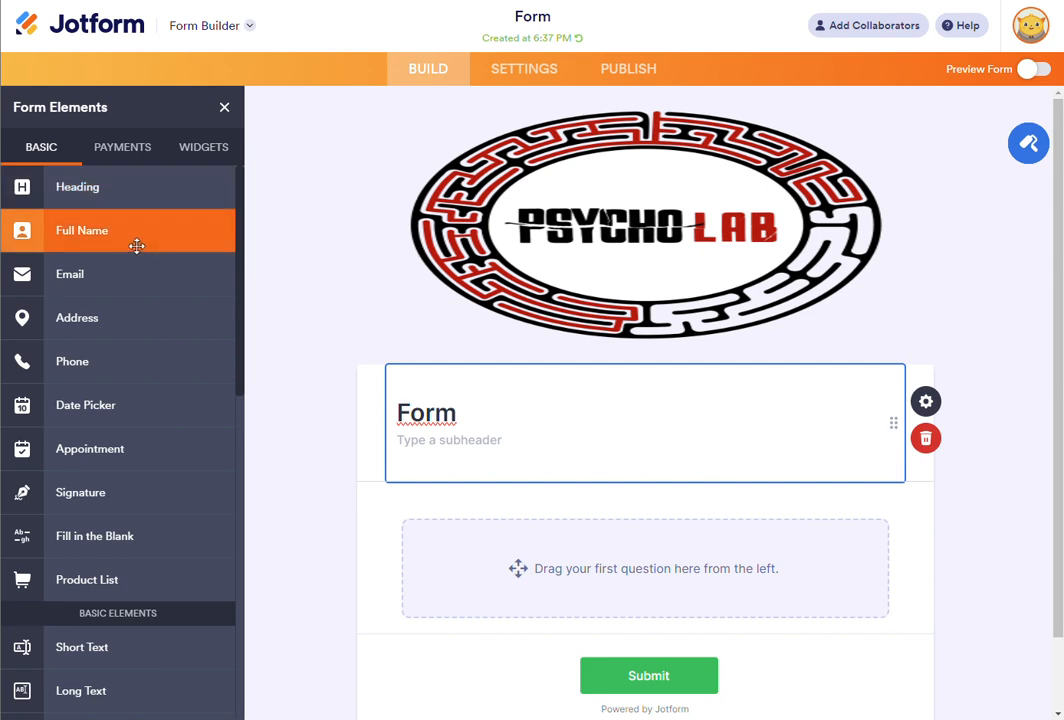
drag(134, 249, 577, 563)
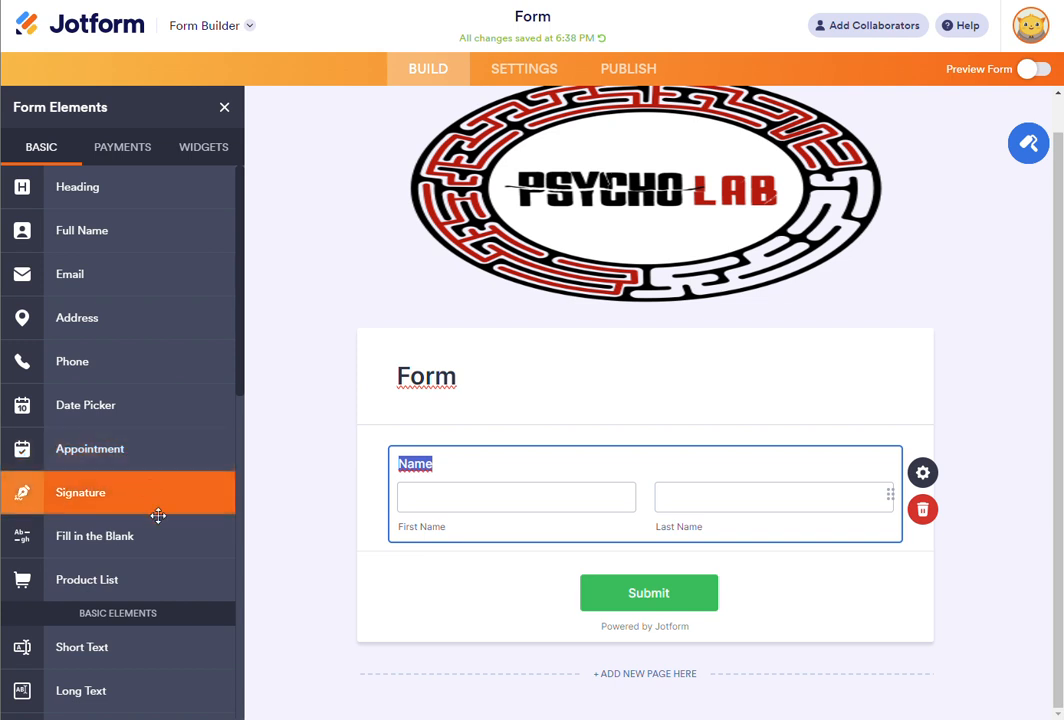
- Add Short Text, Long Text, Paragraph and Dropdown elements in that order below the Name field
scroll(172, 520, down, 2)
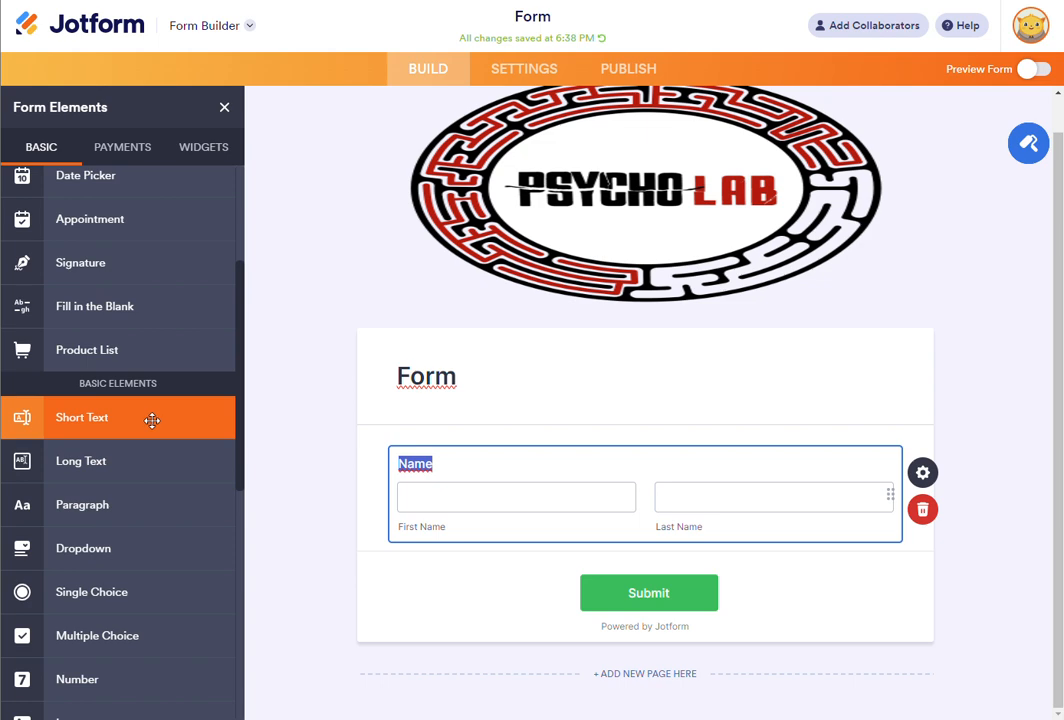
drag(135, 418, 463, 572)
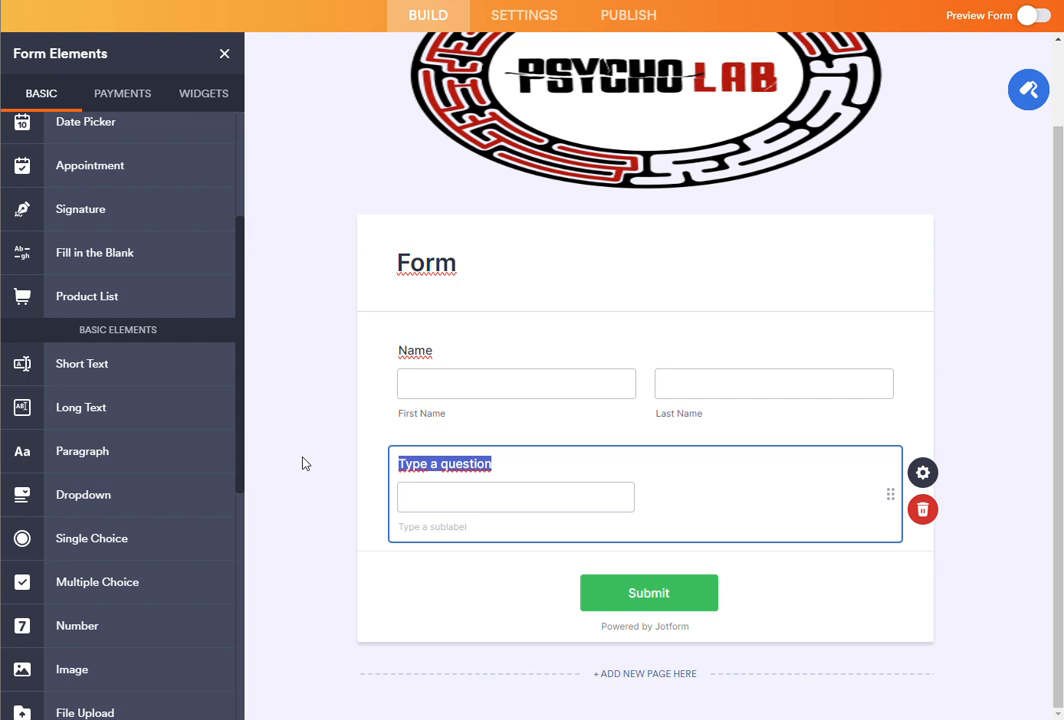
drag(150, 406, 349, 520)
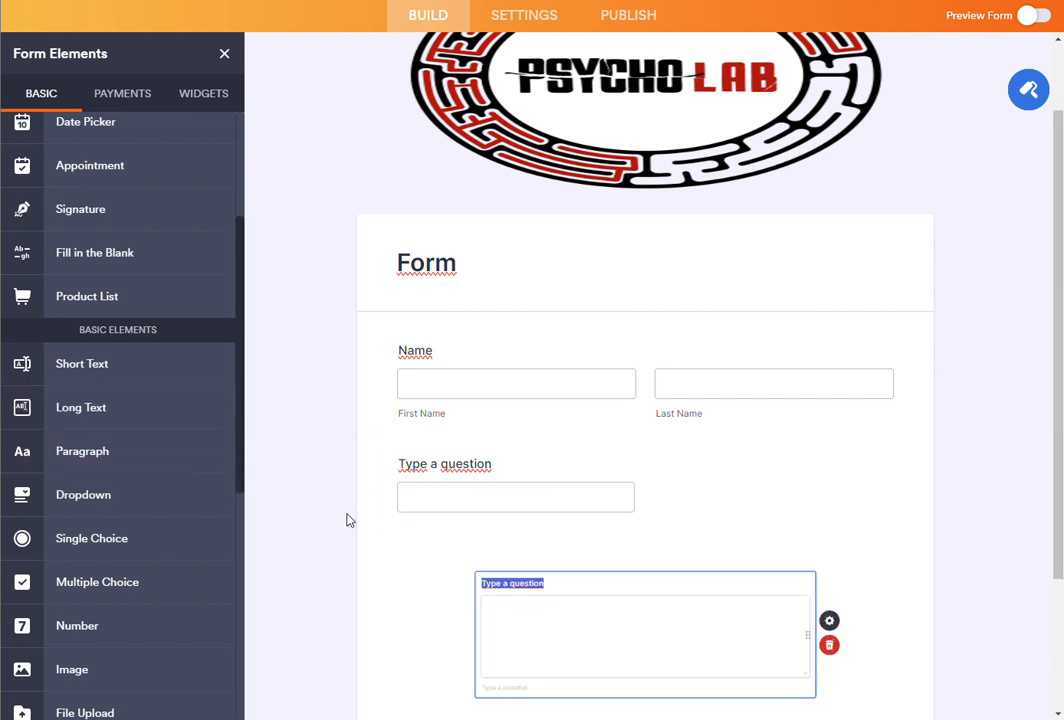
drag(142, 451, 400, 516)
drag(160, 490, 560, 579)
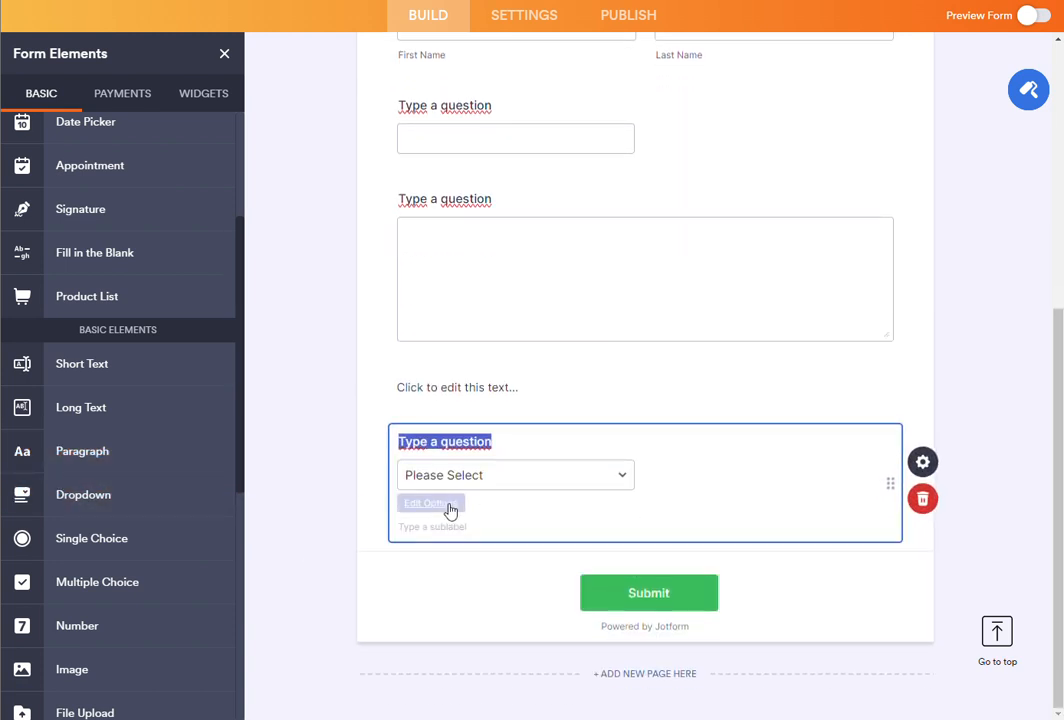
- Set the dropdown question's options to Cachorro, Gato and Vaca
click(449, 507)
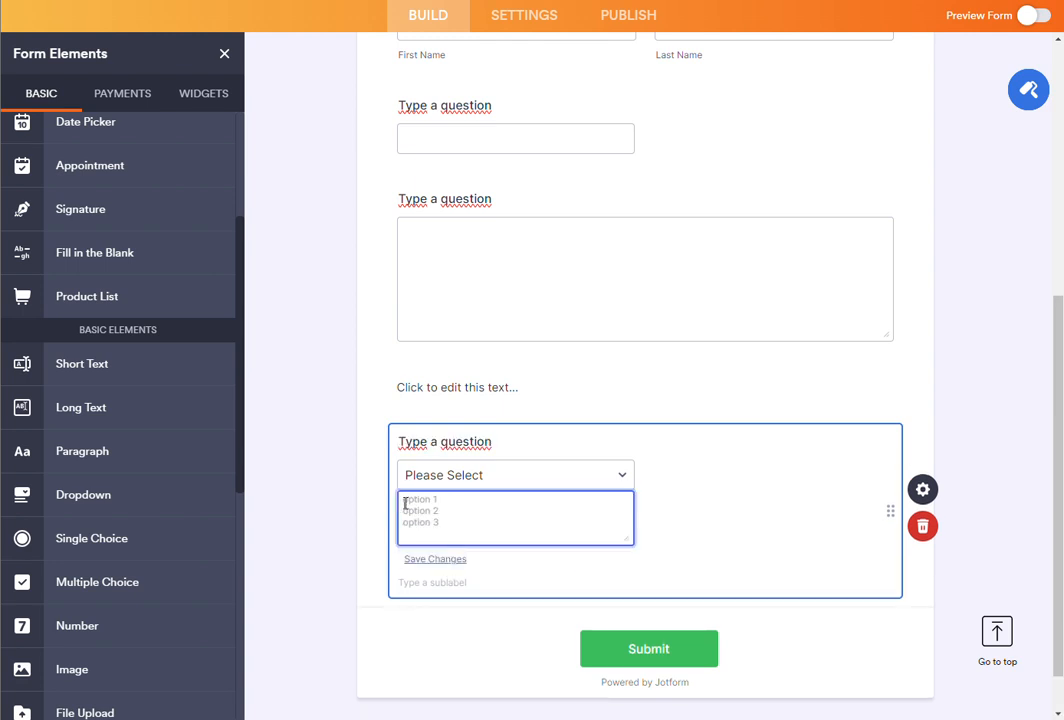
text(T)
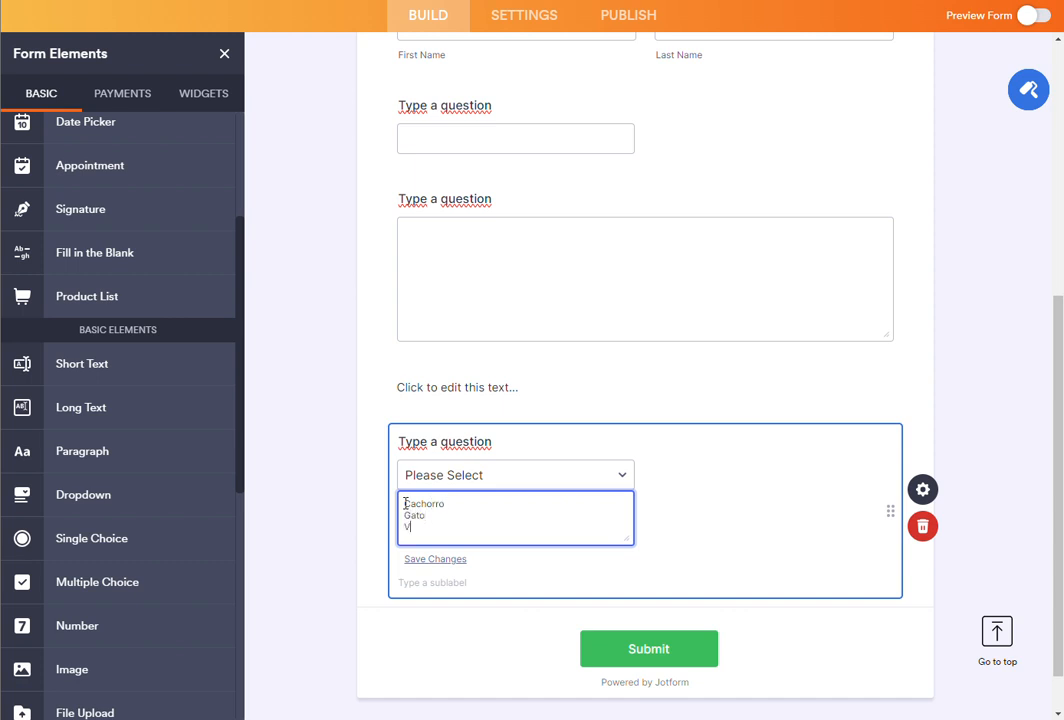
click(715, 489)
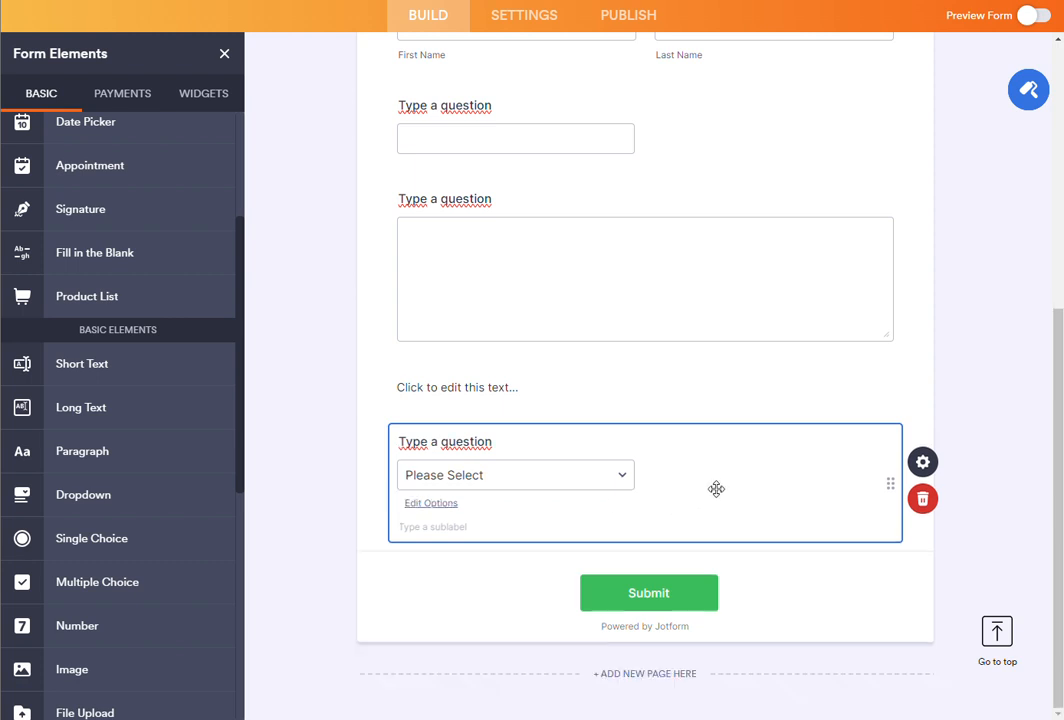
click(607, 482)
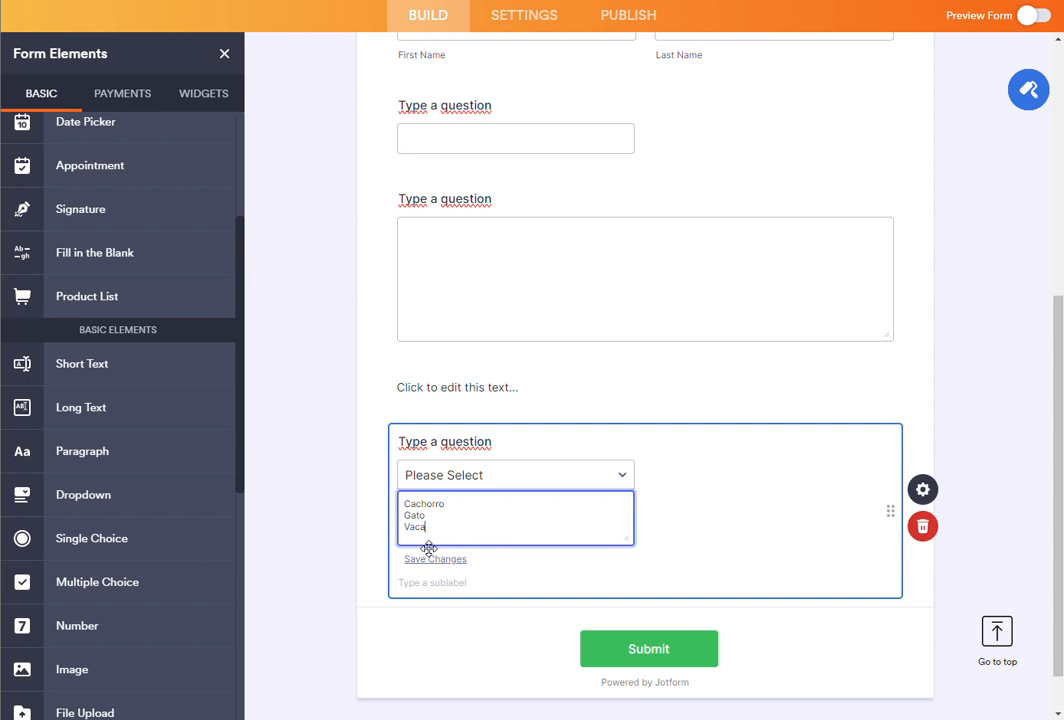
- Add a Single Choice element and a Multiple Choice element below the dropdown question
scroll(390, 530, down, 1)
scroll(166, 424, down, 2)
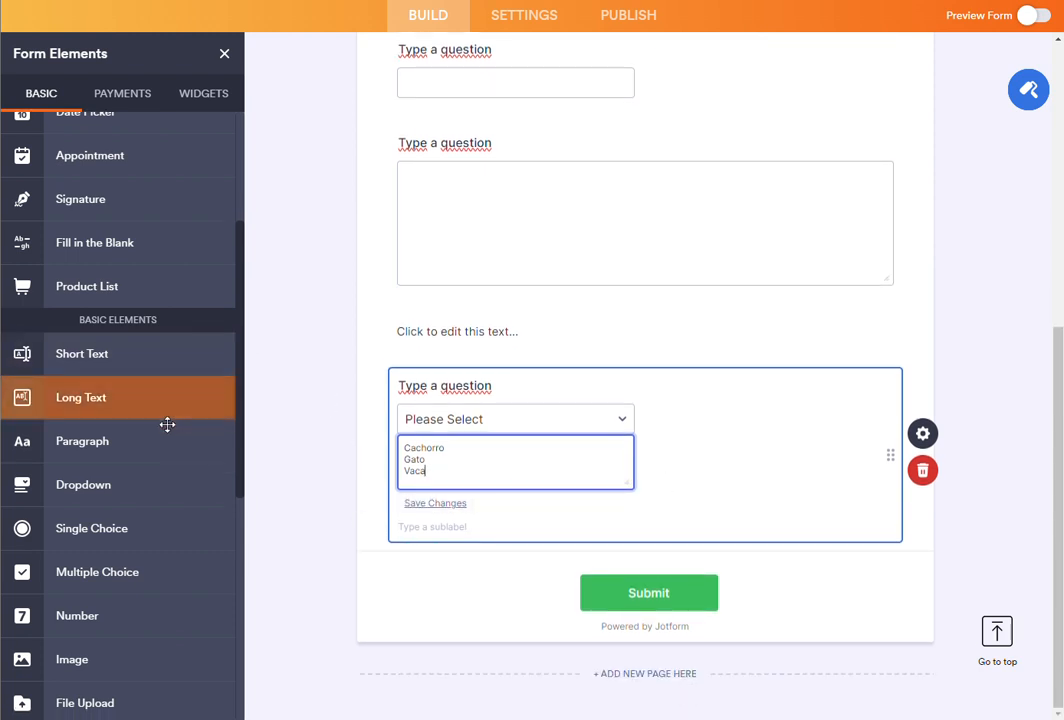
drag(115, 390, 560, 580)
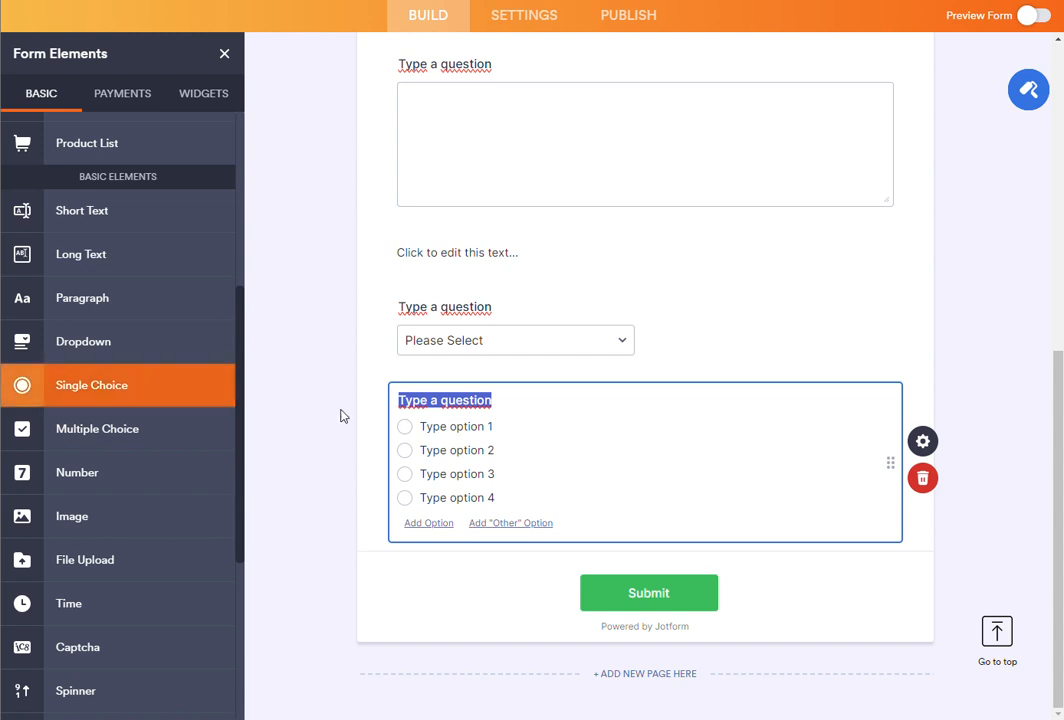
drag(152, 427, 596, 572)
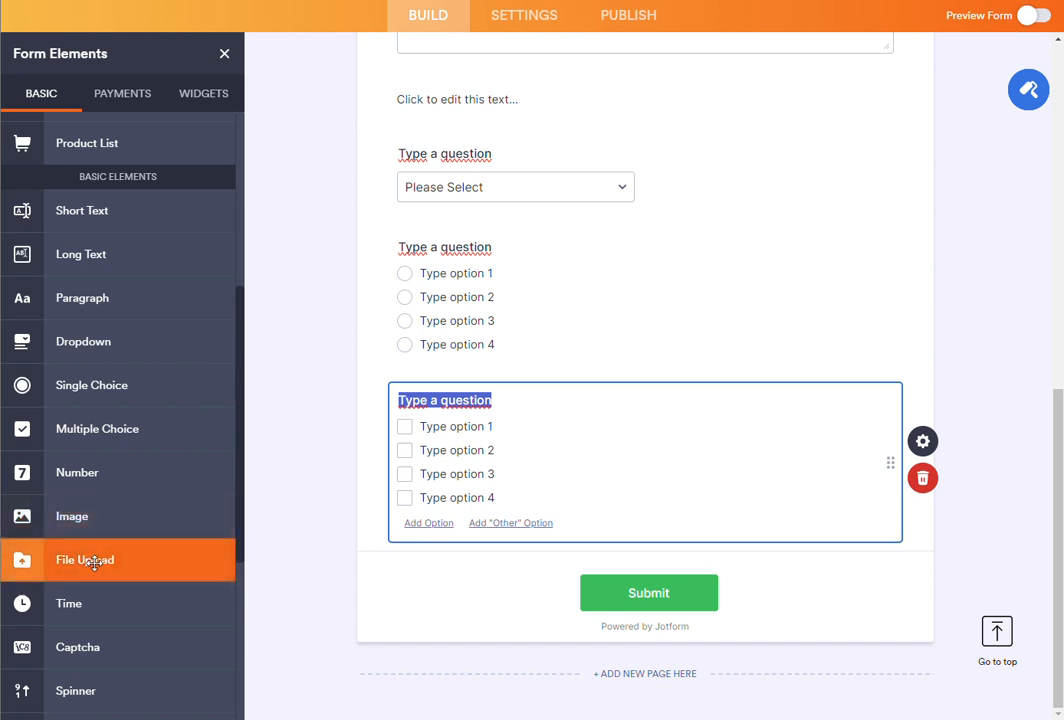
scroll(97, 563, down, 2)
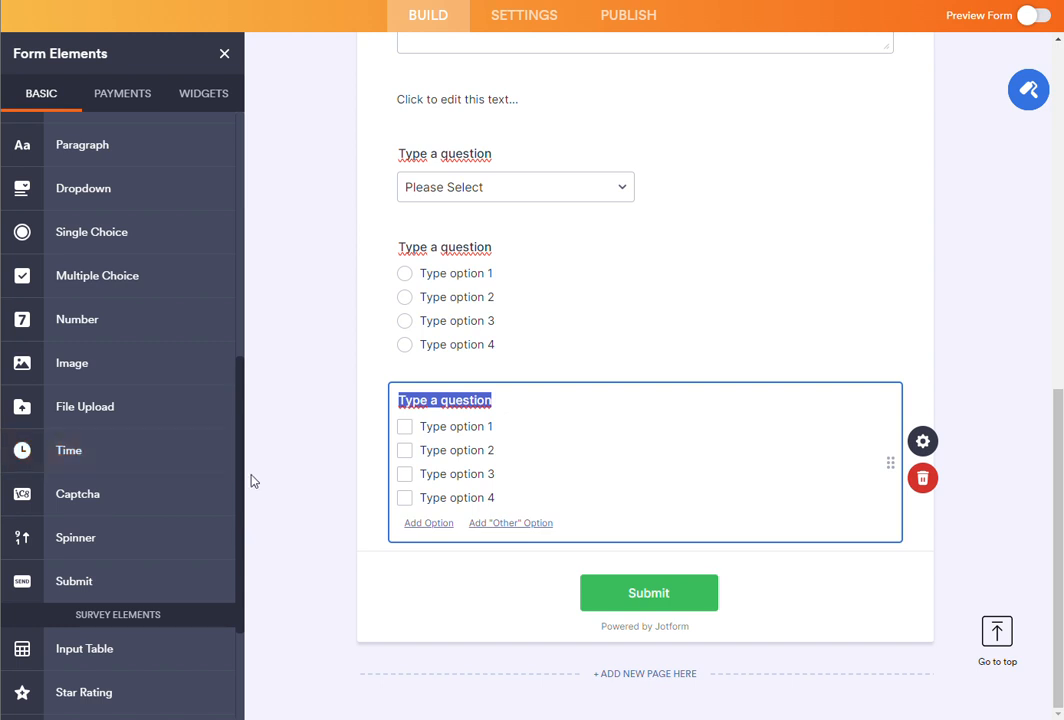
- Add a Configurable List widget below the multiple choice question and review its general settings
click(123, 90)
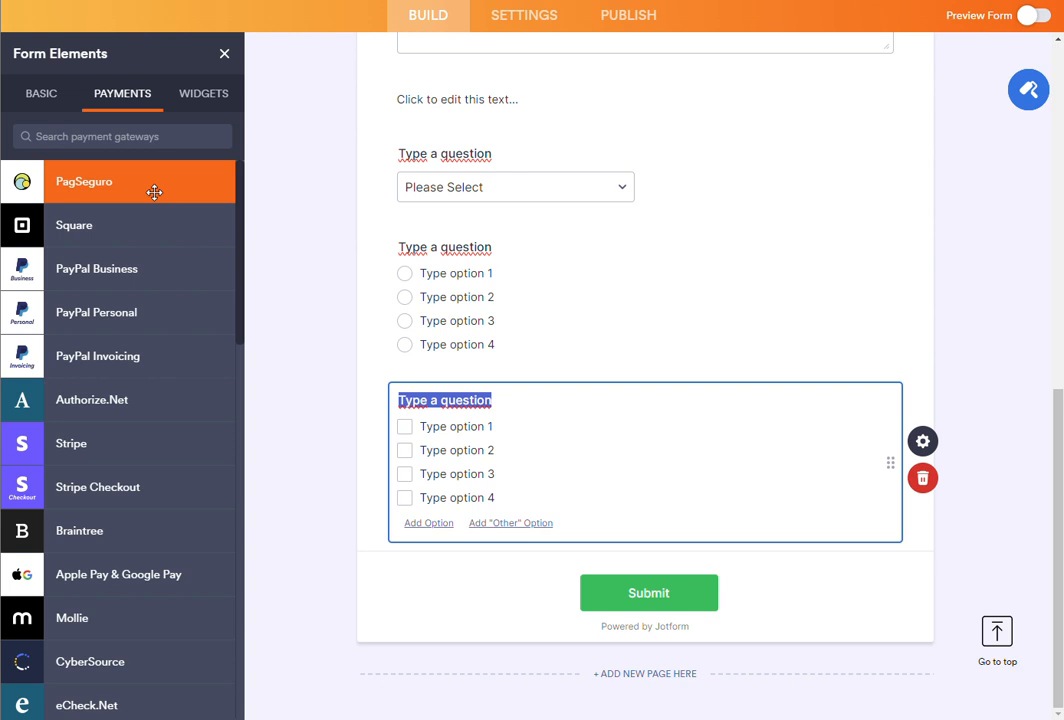
click(192, 98)
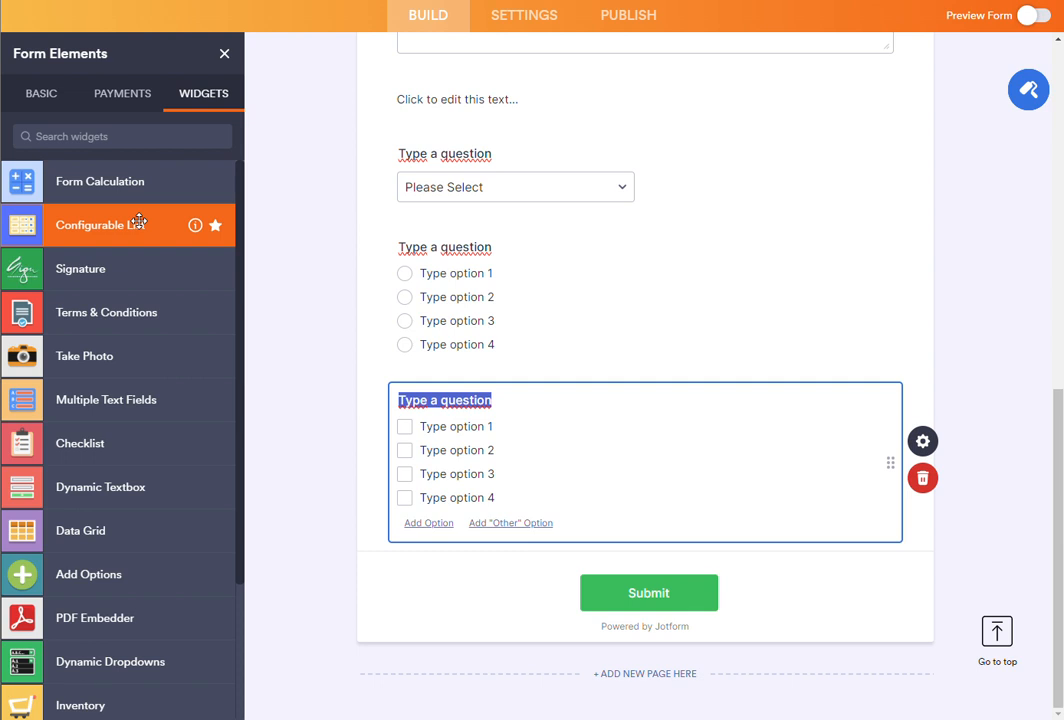
drag(139, 221, 575, 568)
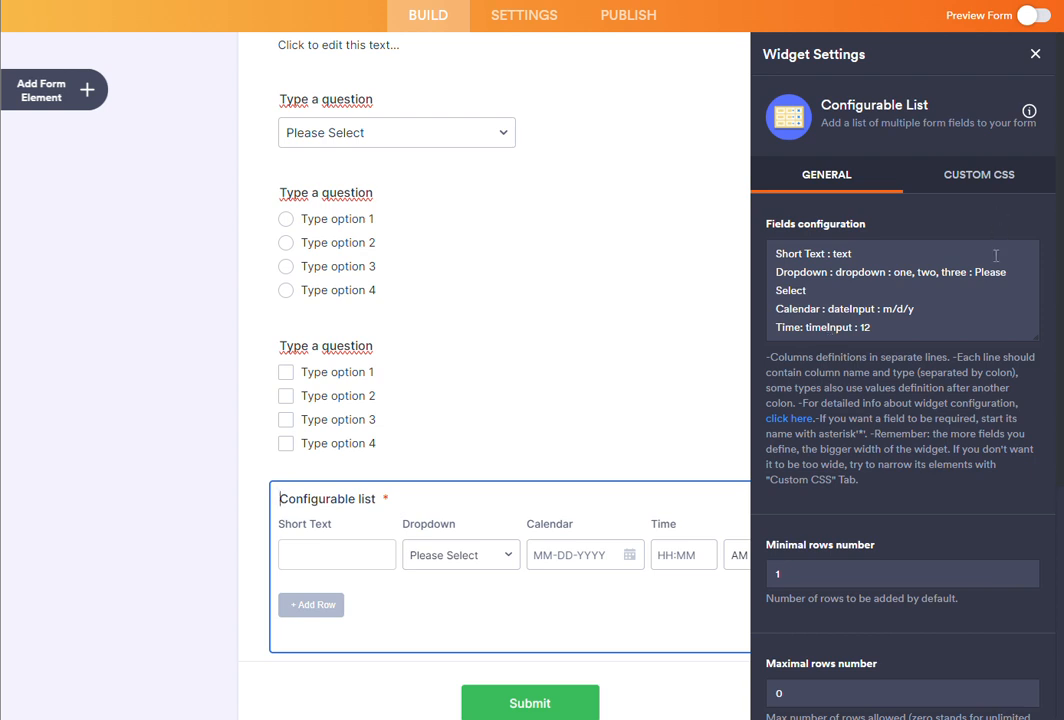
scroll(904, 483, down, 4)
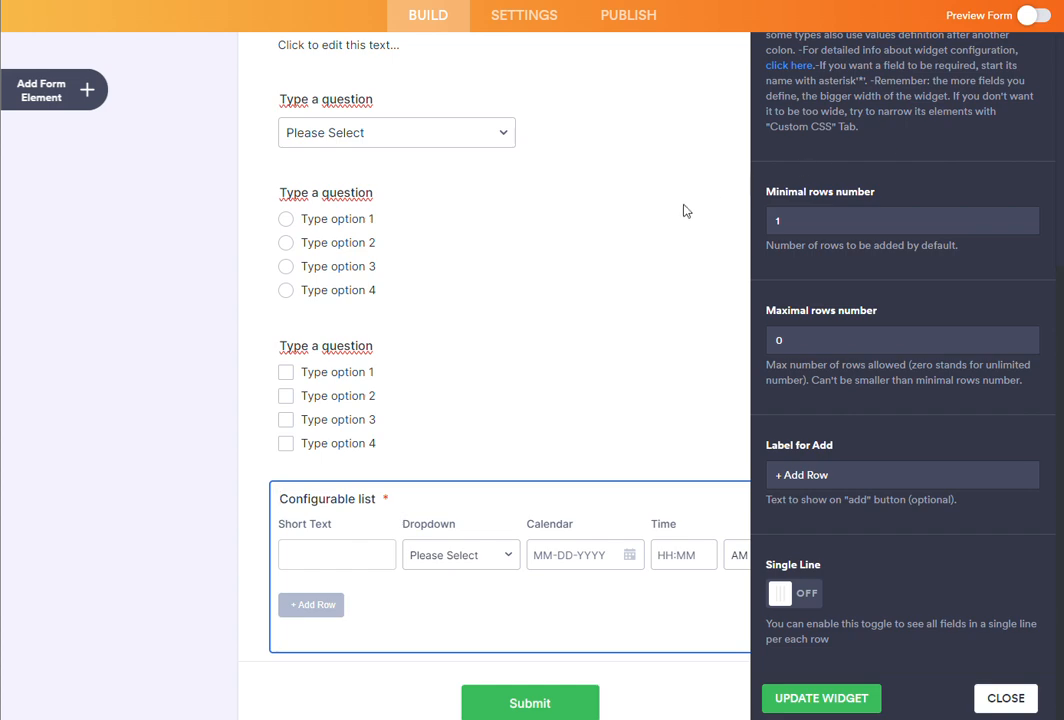
- Open the Risk of Bias Assessment form for editing and examine its Study Identification fields and the first page 2 question
scroll(672, 209, up, 5)
scroll(623, 234, up, 5)
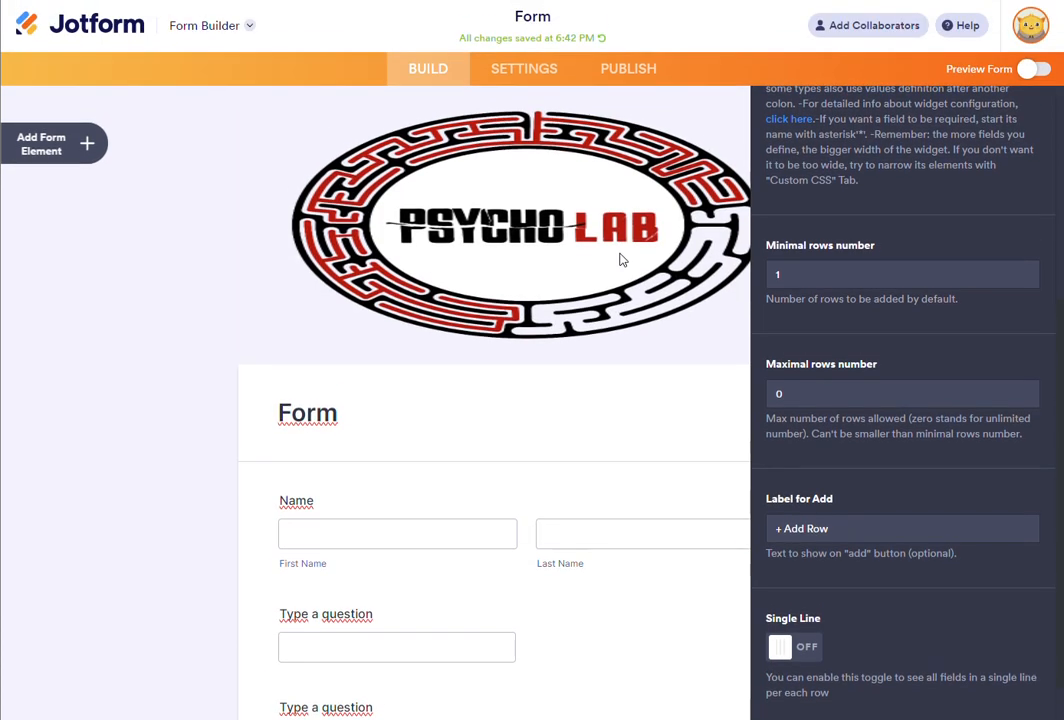
click(135, 35)
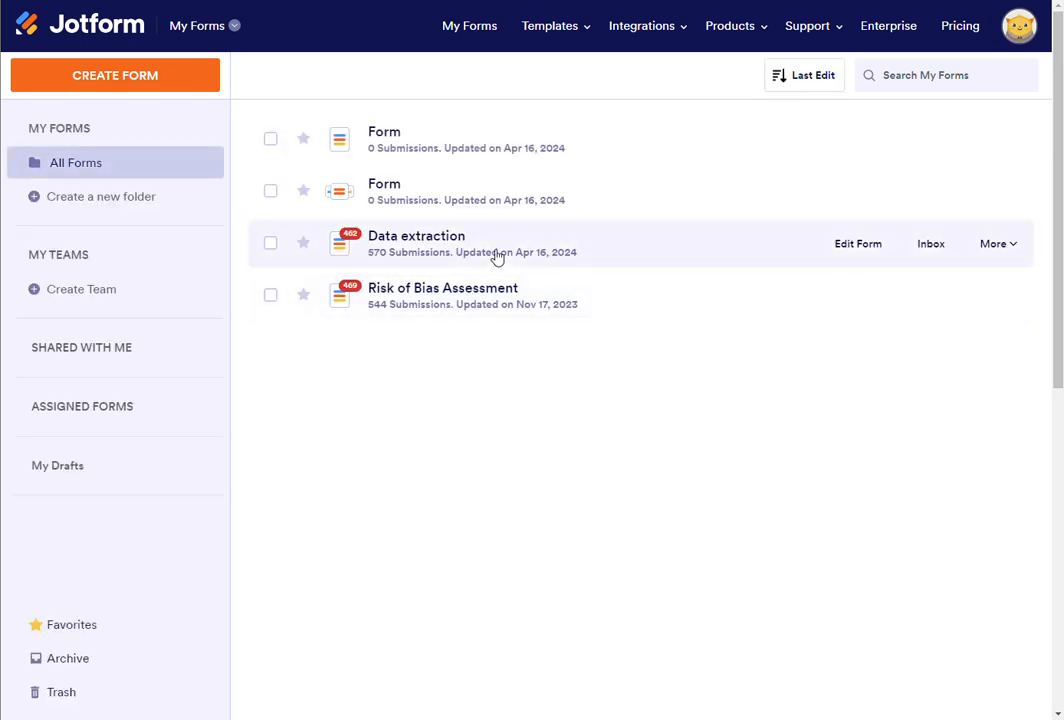
click(487, 294)
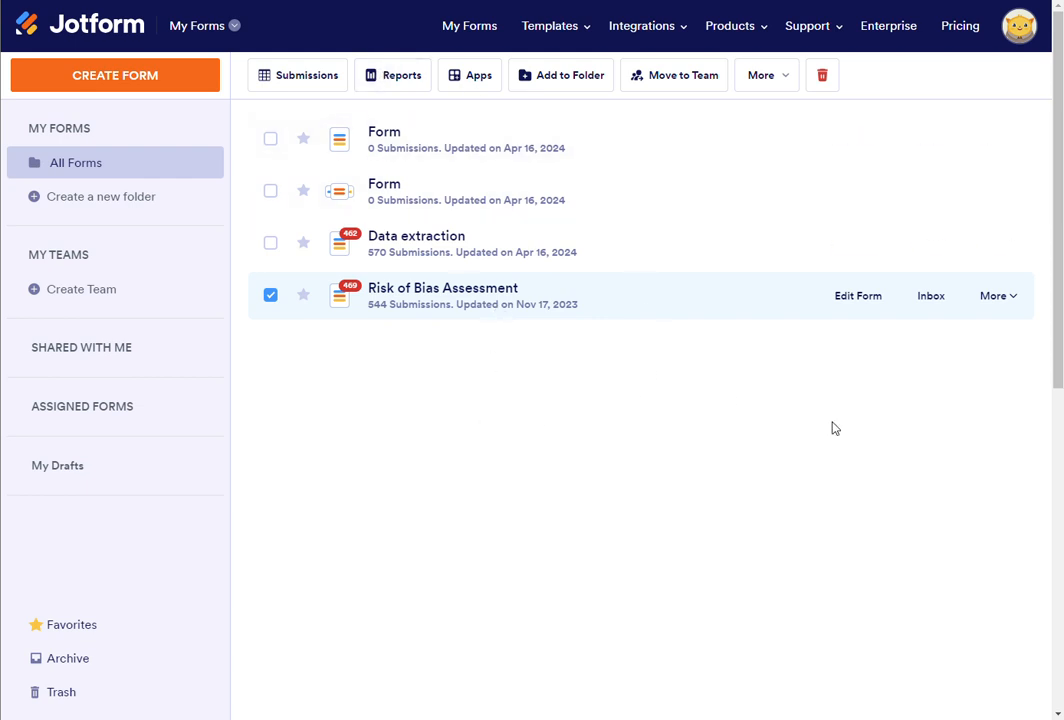
click(849, 308)
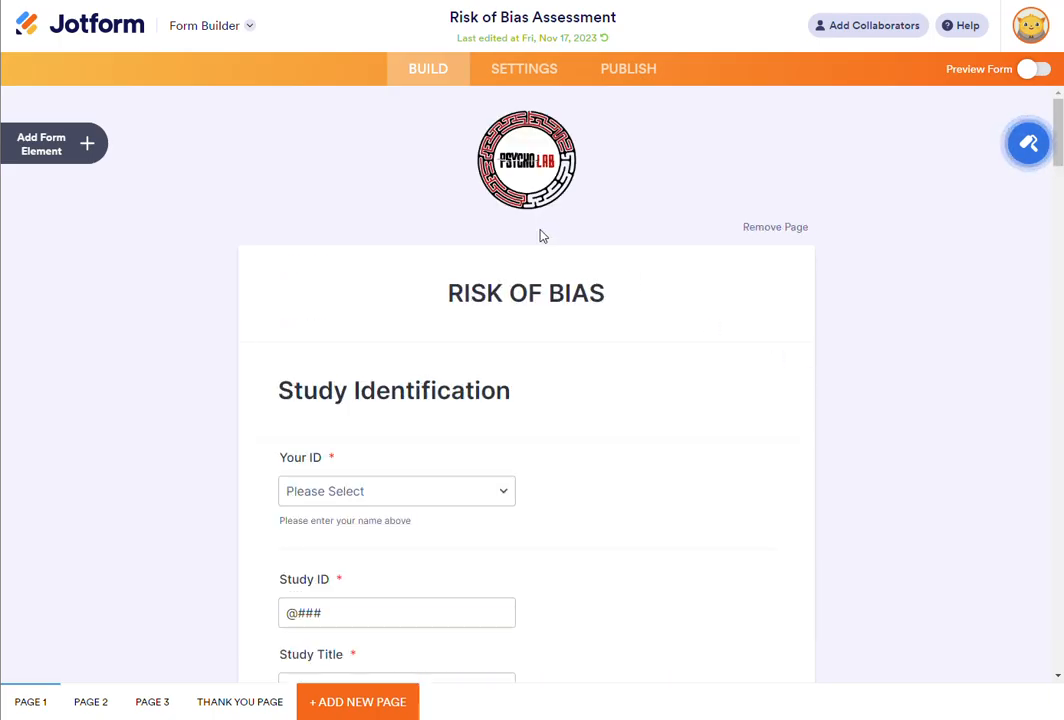
scroll(461, 264, down, 2)
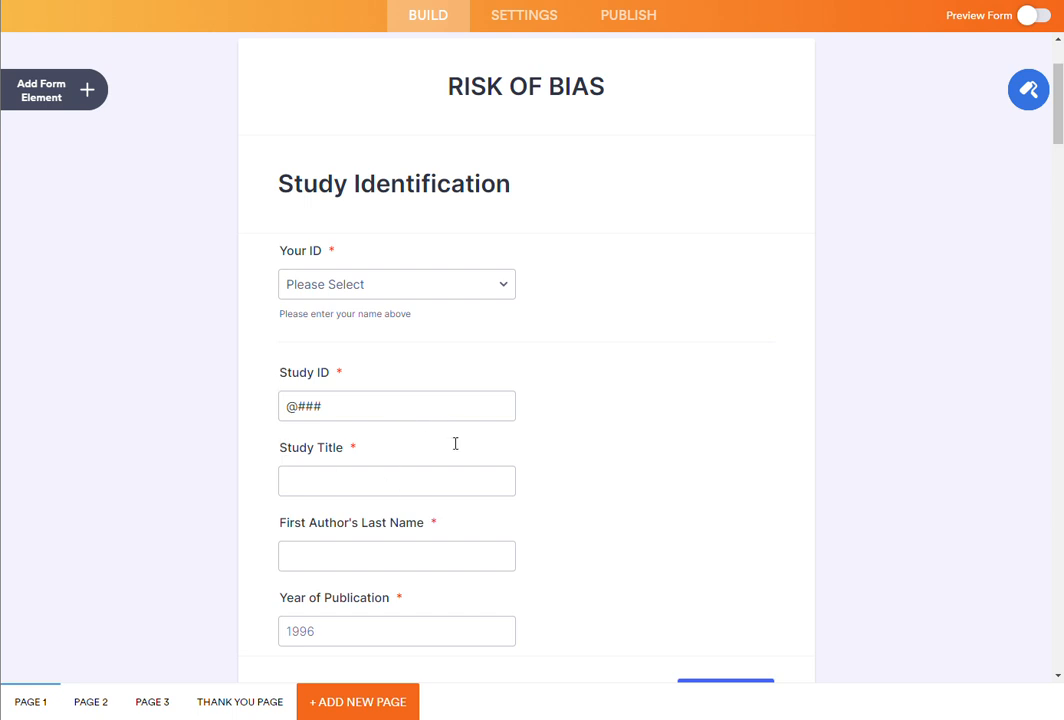
scroll(454, 445, down, 2)
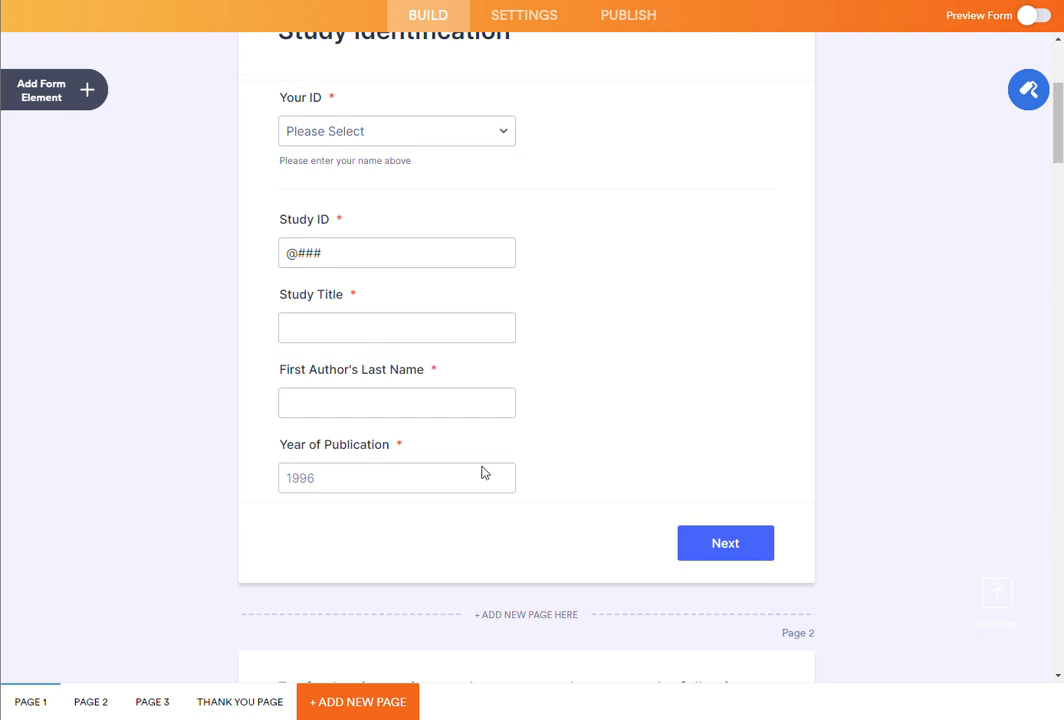
scroll(483, 472, down, 4)
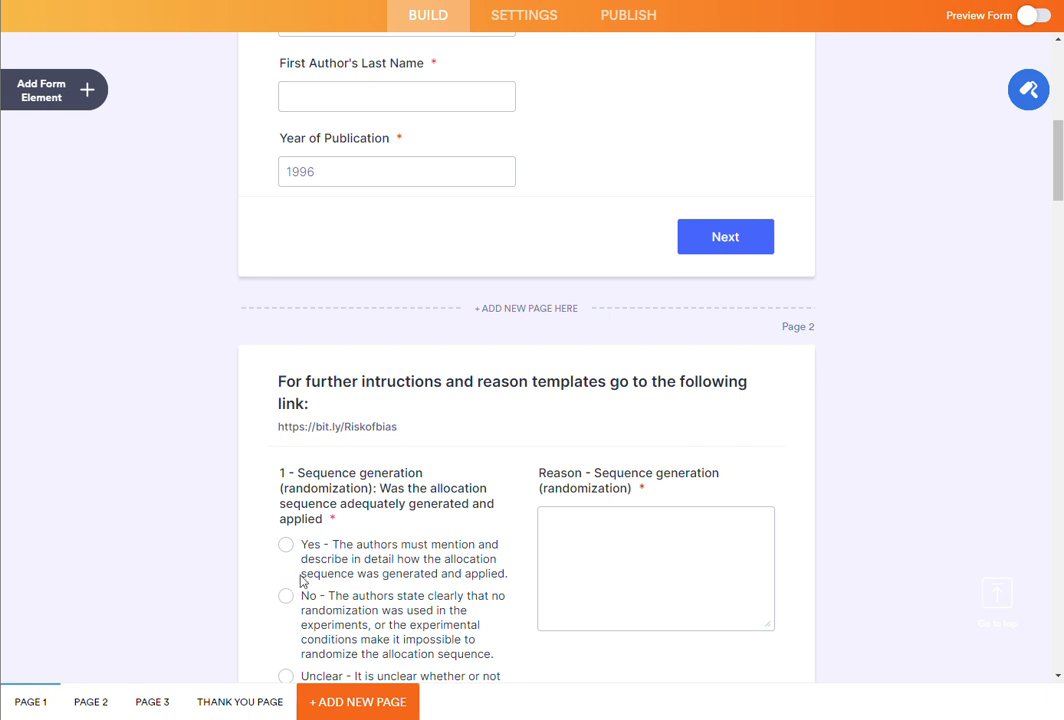
scroll(303, 582, up, 10)
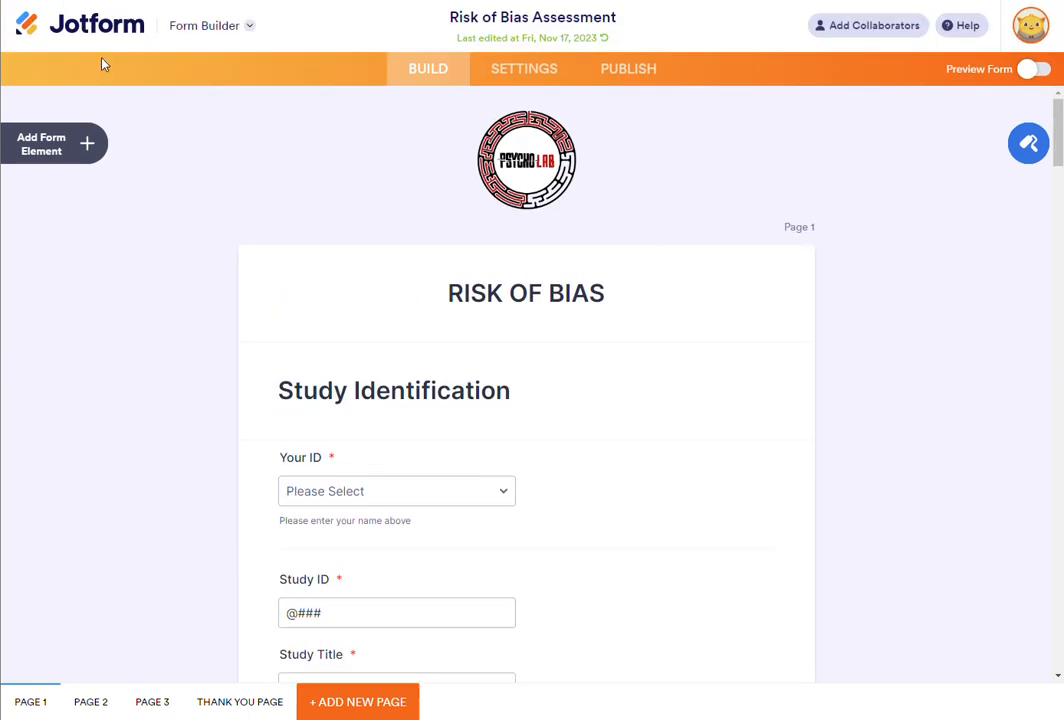
- Open the Data extraction form for editing and examine its study identification, study inclusion and Model Animal Characteristics questions
click(70, 34)
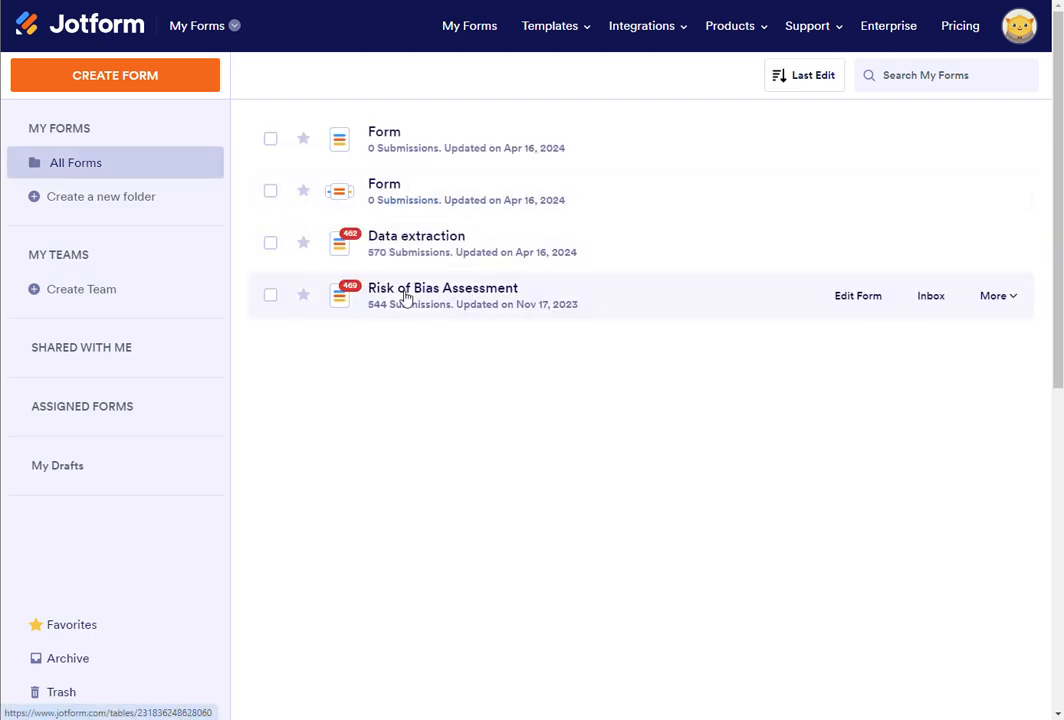
click(418, 245)
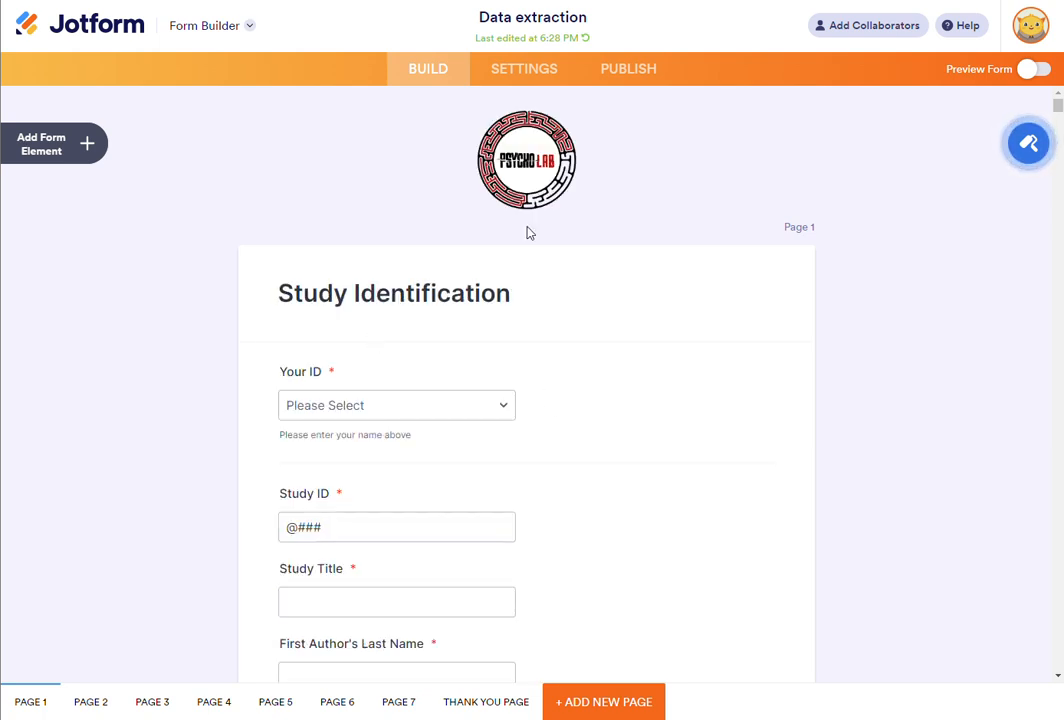
scroll(300, 400, down, 2)
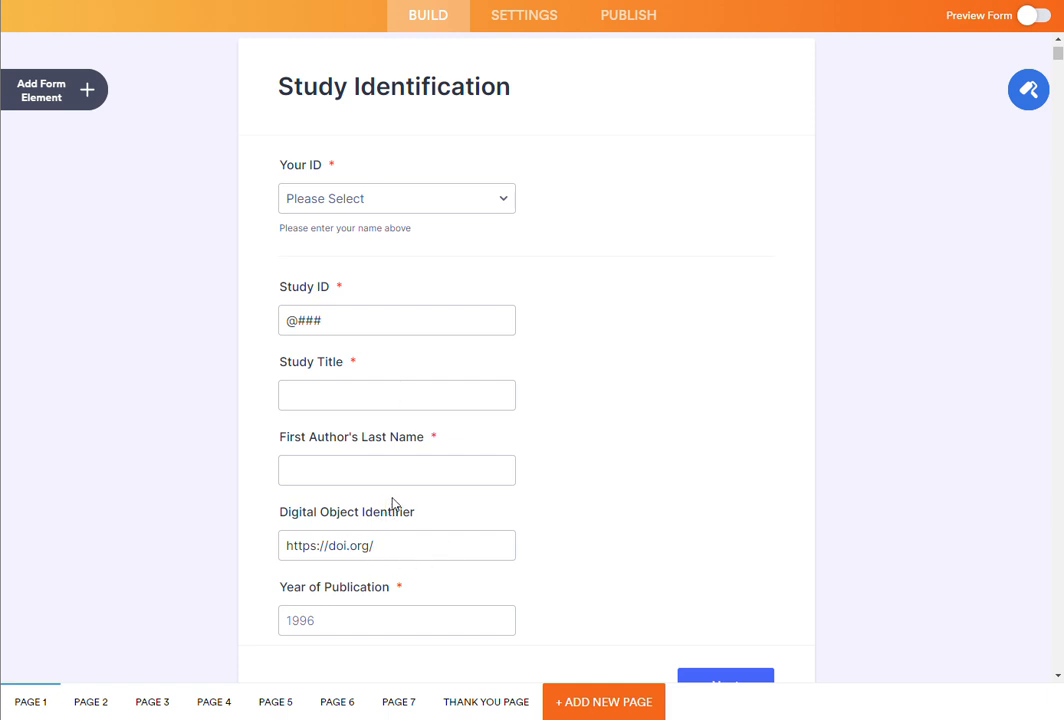
scroll(393, 500, down, 3)
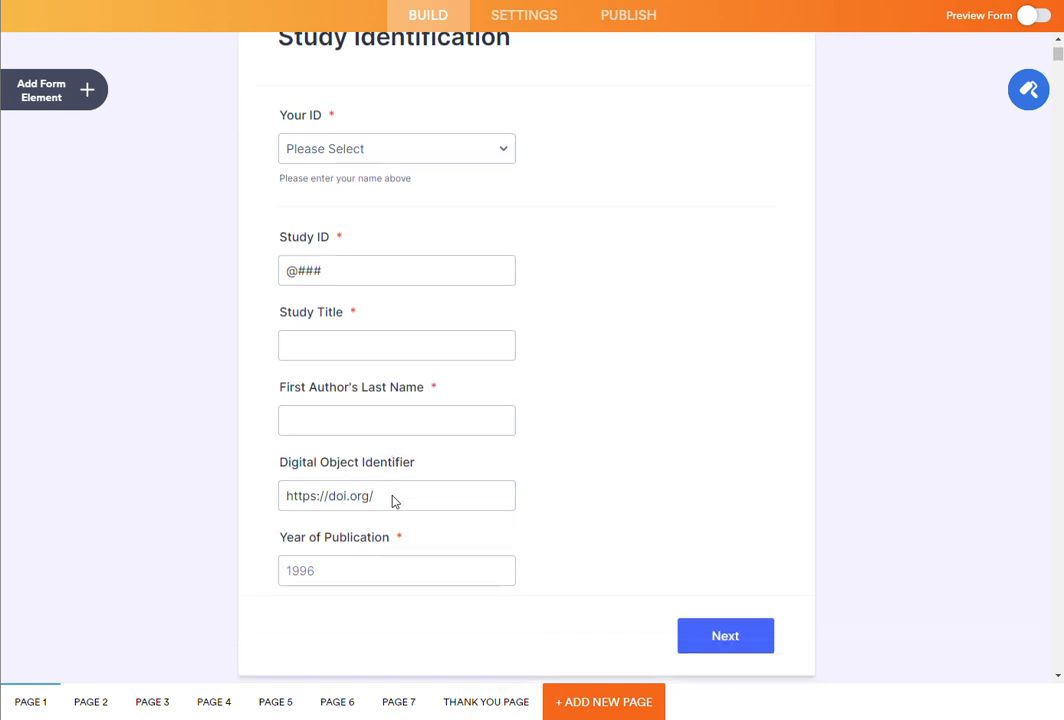
scroll(393, 498, down, 3)
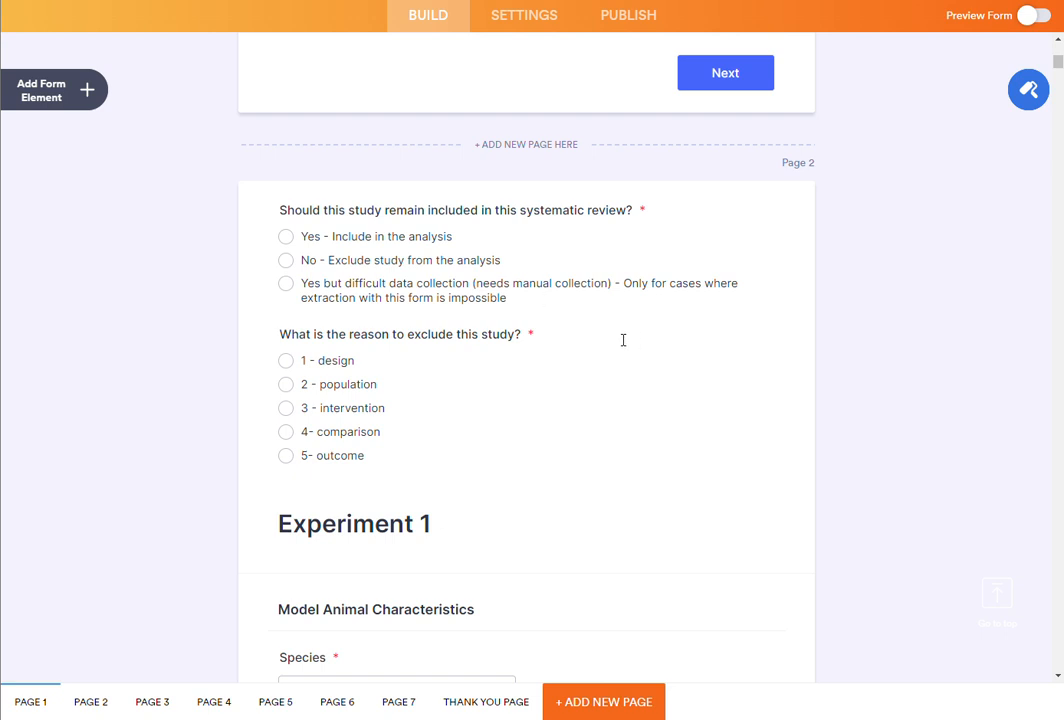
scroll(617, 394, down, 2)
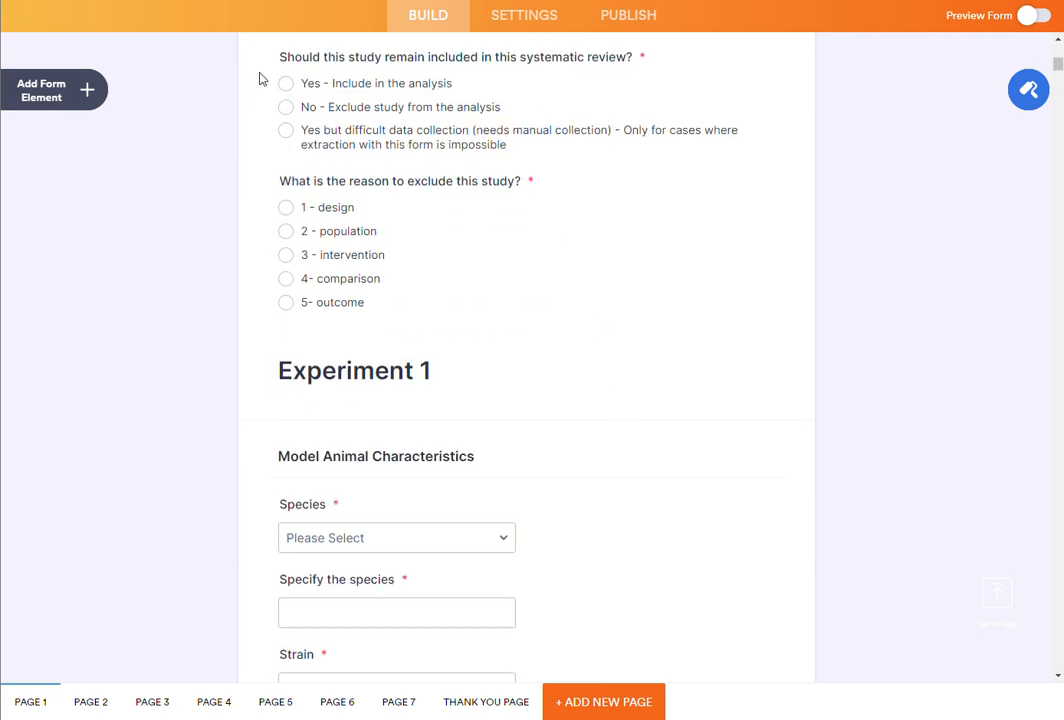
scroll(300, 310, down, 3)
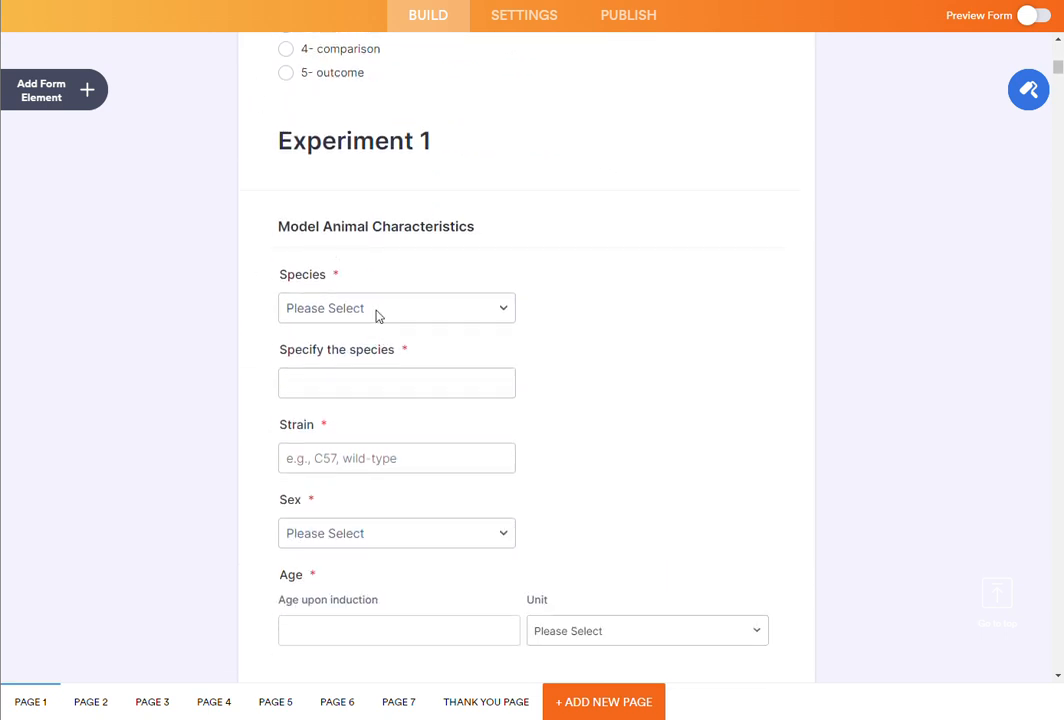
- Inspect the Species dropdown's answer options and the related Specify the species field under Experiment 1
click(500, 310)
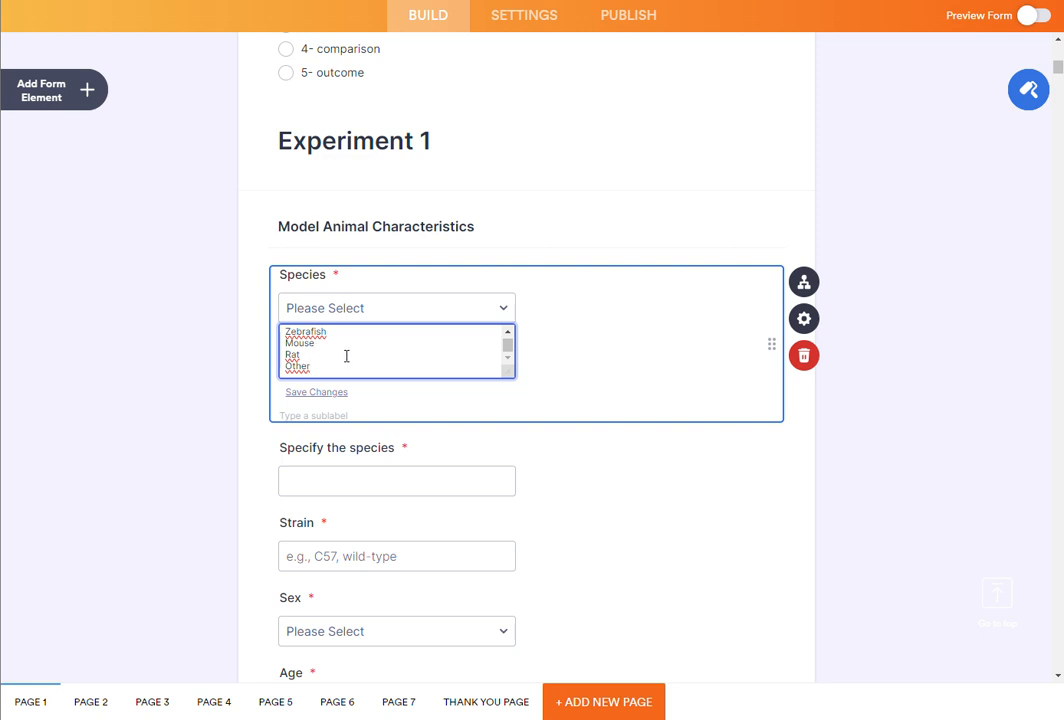
scroll(170, 405, down, 2)
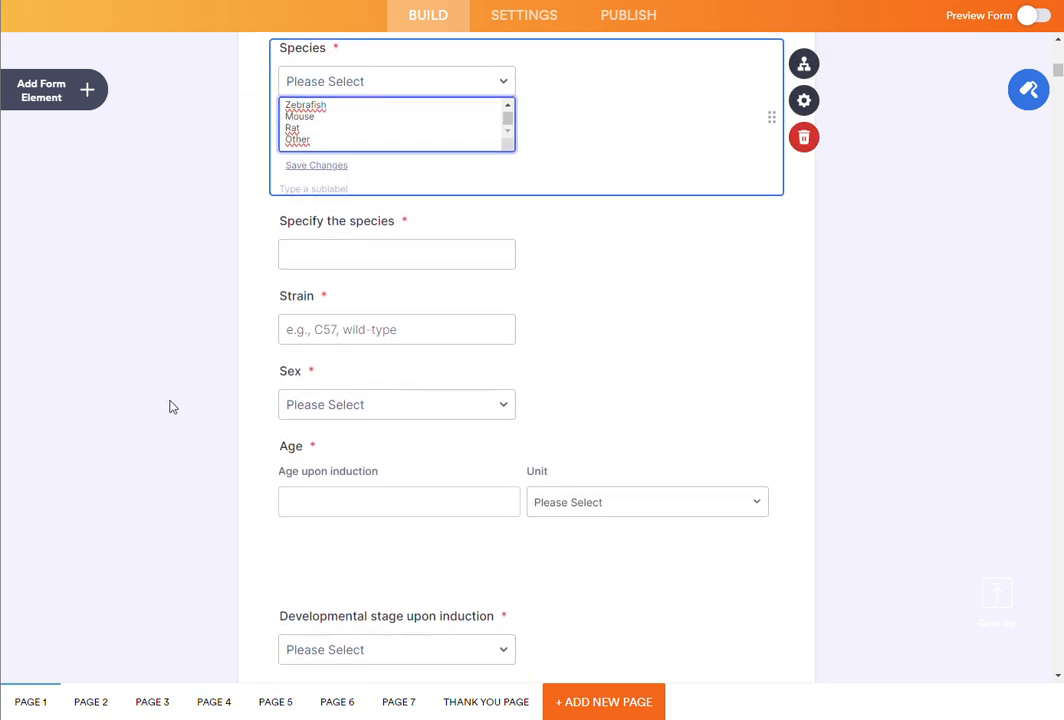
click(390, 250)
scroll(399, 292, up, 2)
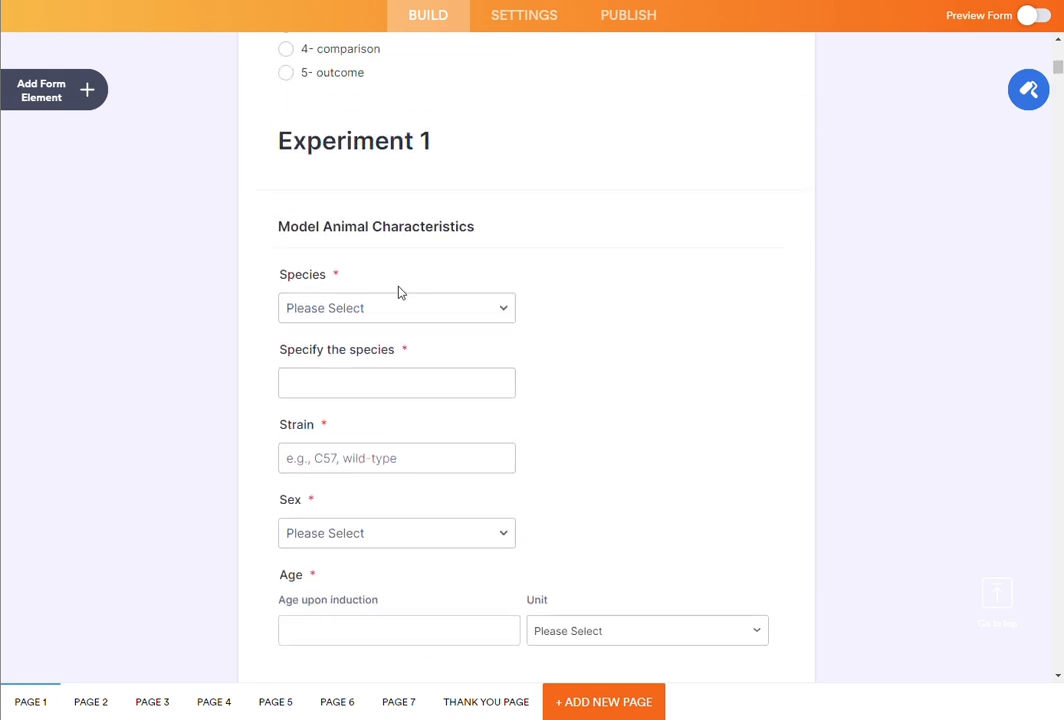
scroll(364, 292, up, 1)
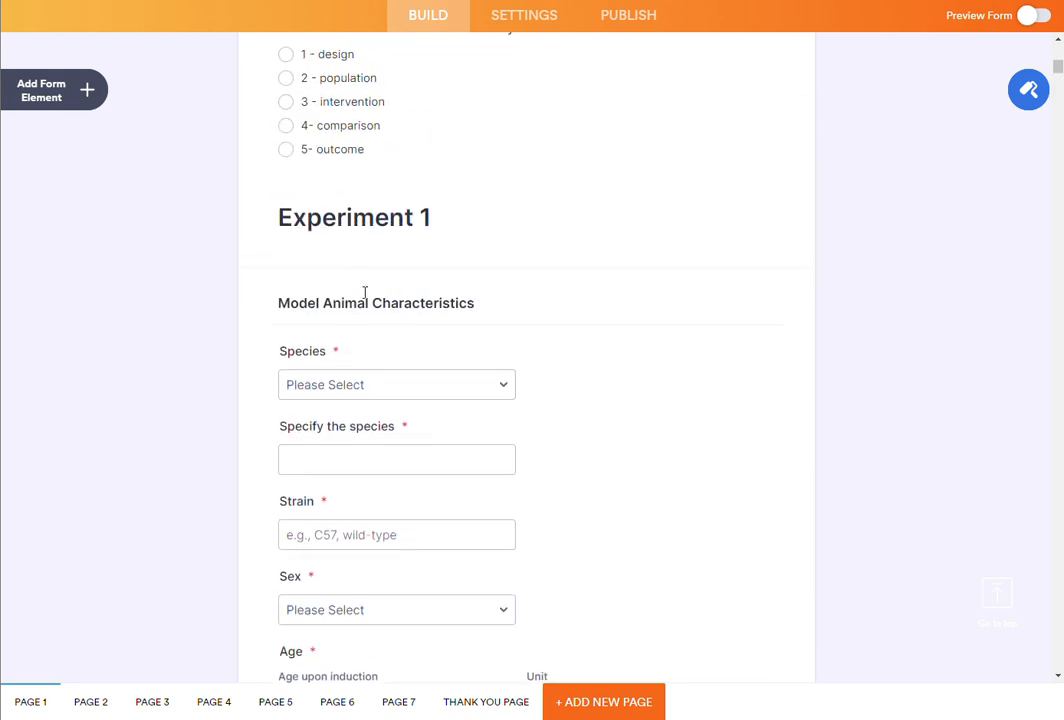
scroll(364, 292, down, 1)
- Check which actions are available for the Species question and review its option list again
click(339, 273)
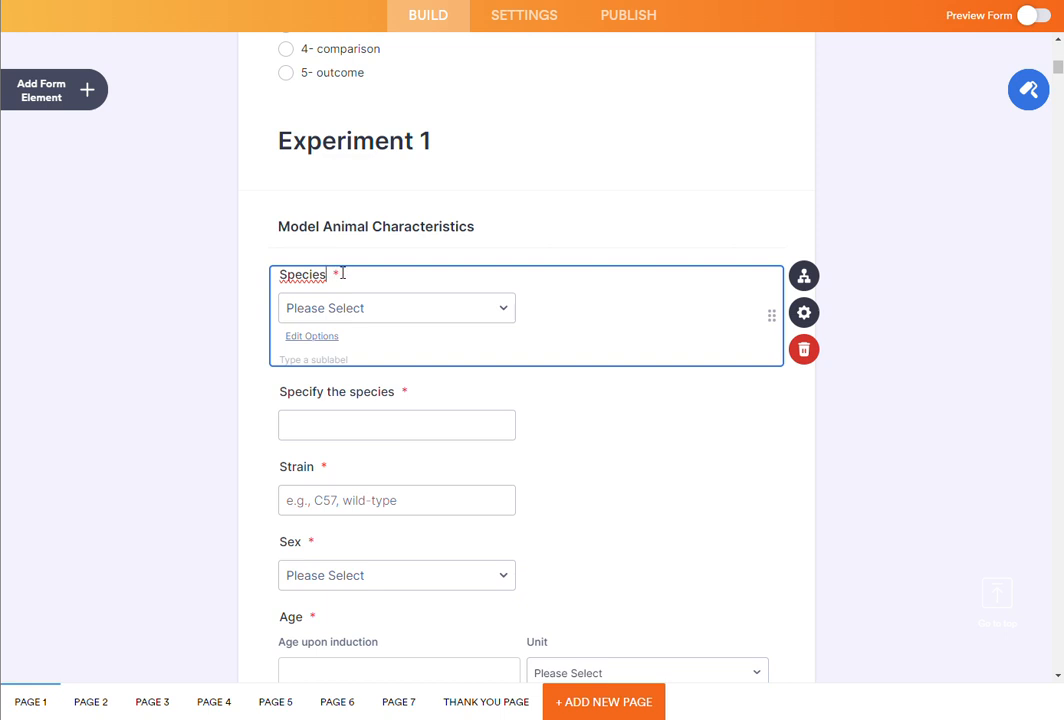
right_click(563, 306)
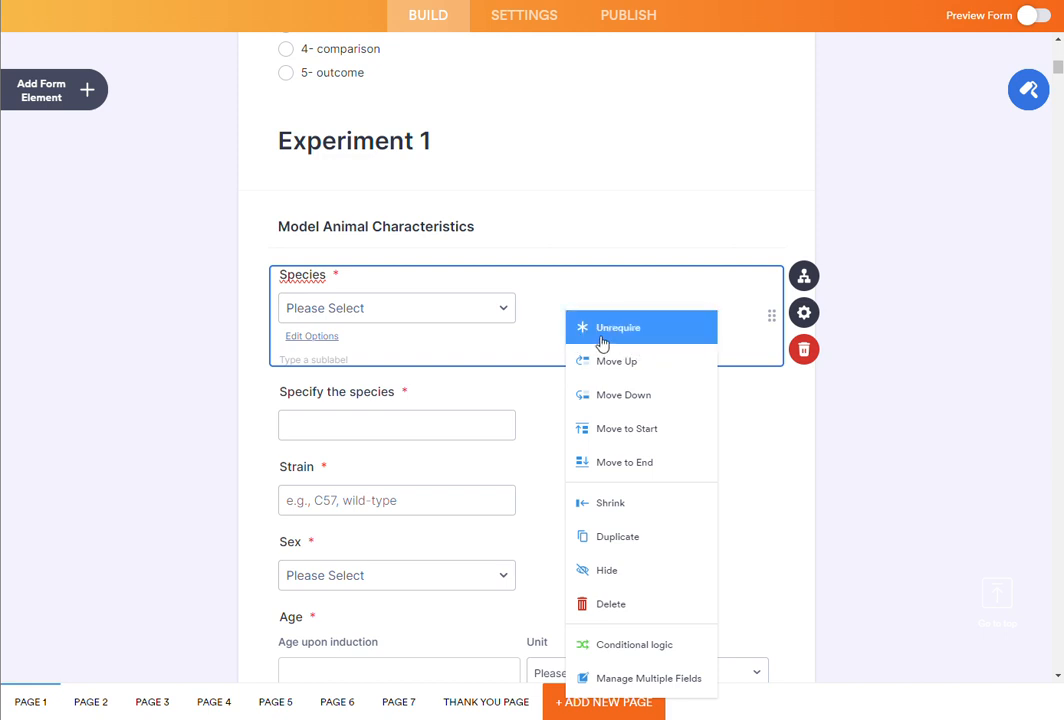
click(183, 367)
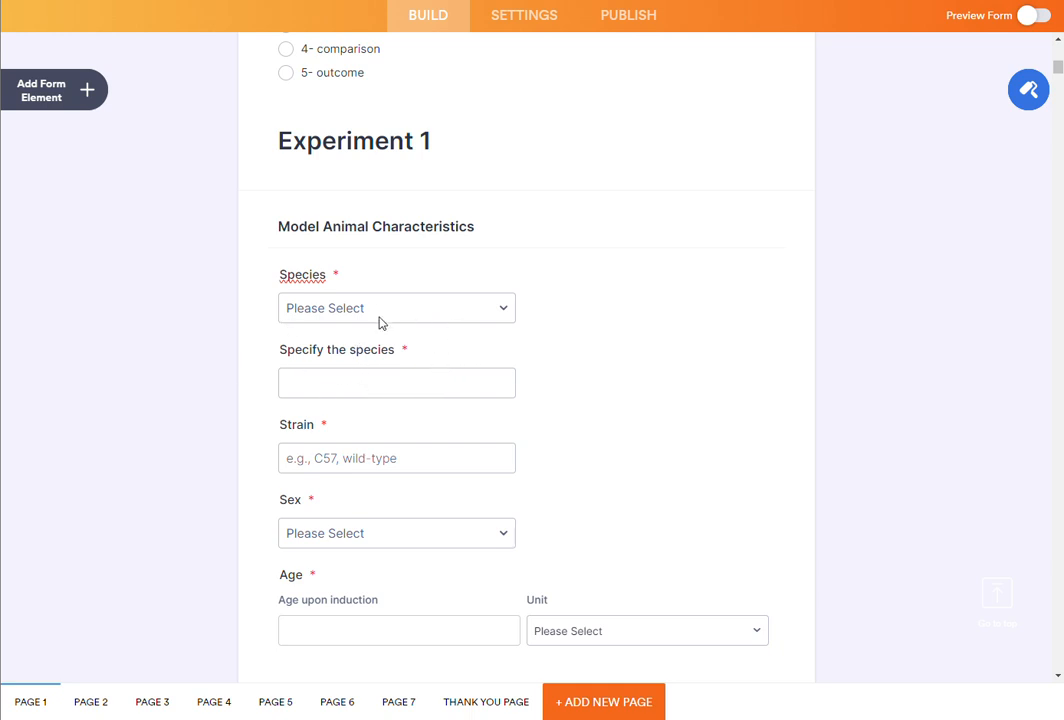
click(401, 350)
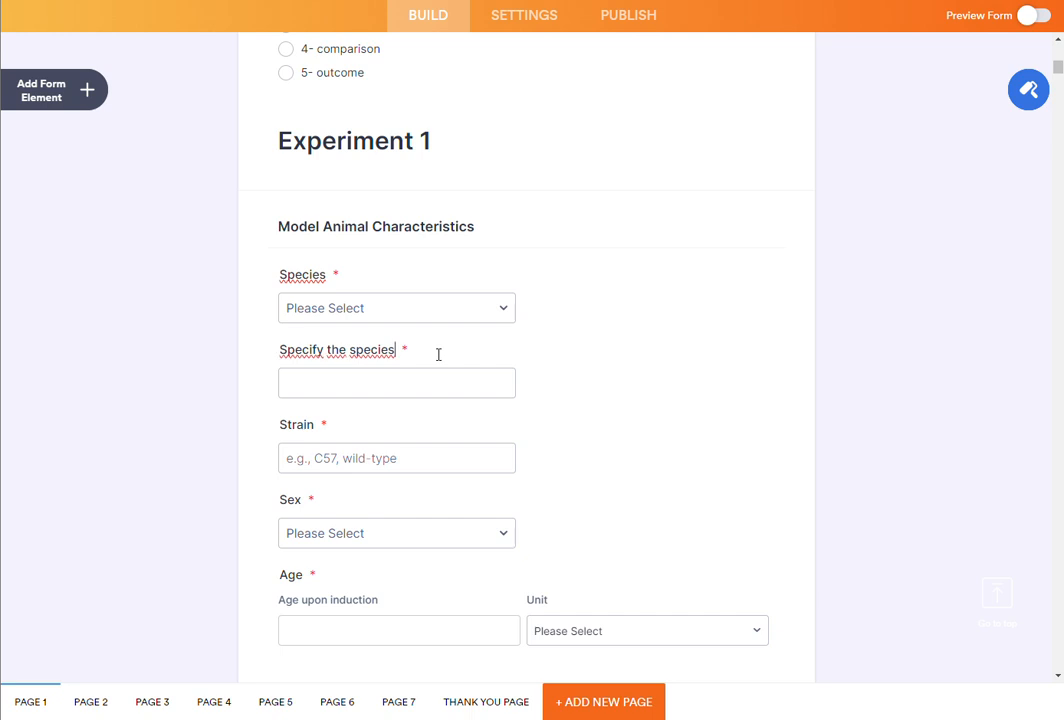
click(395, 272)
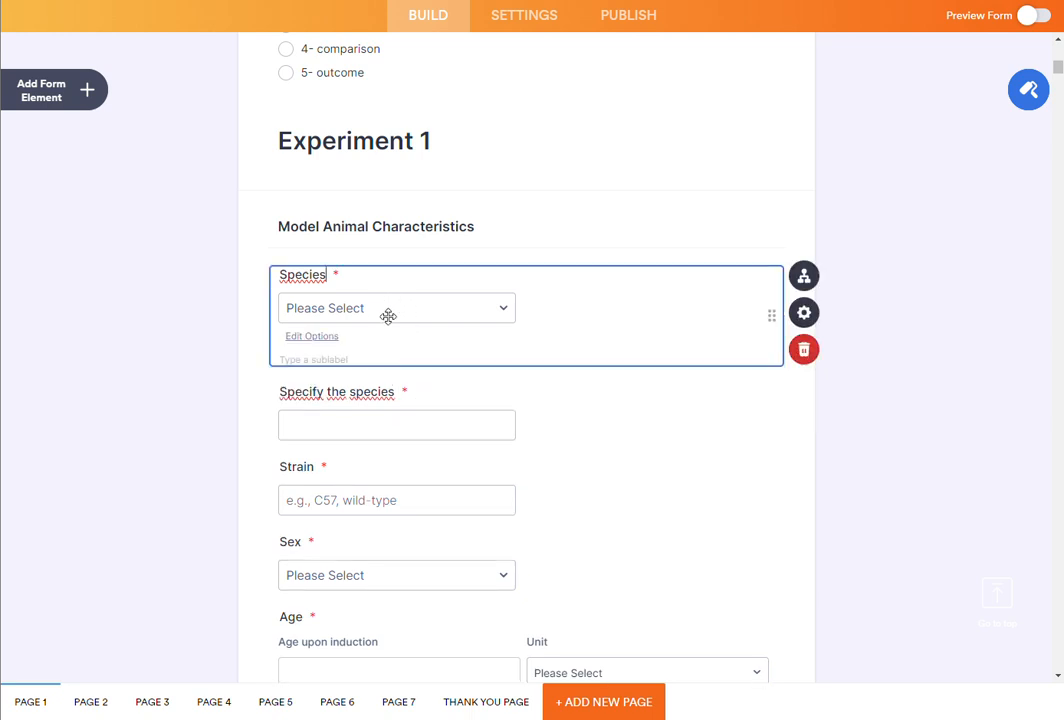
click(386, 314)
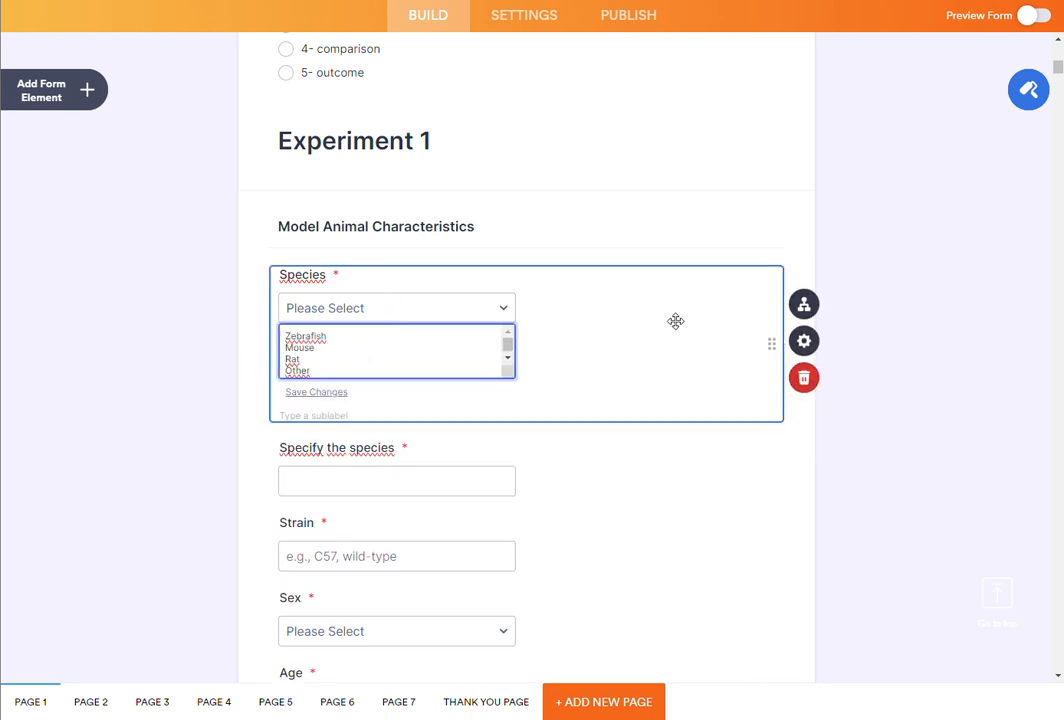
click(571, 449)
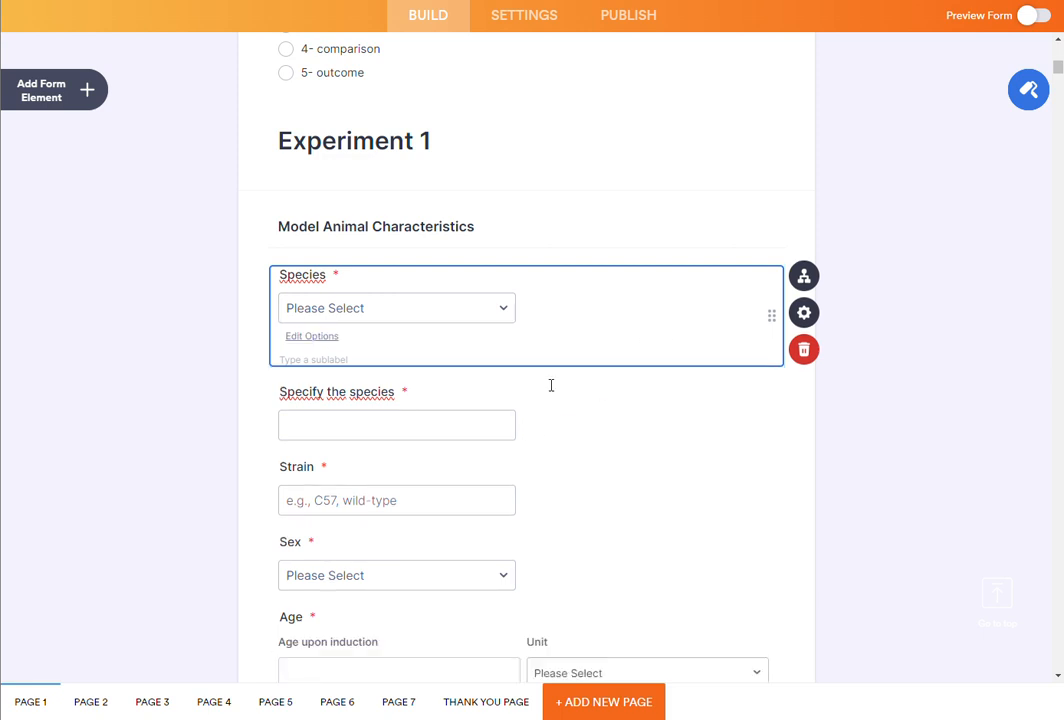
- Open the conditional logic of the Specify the species field
click(547, 389)
right_click(552, 403)
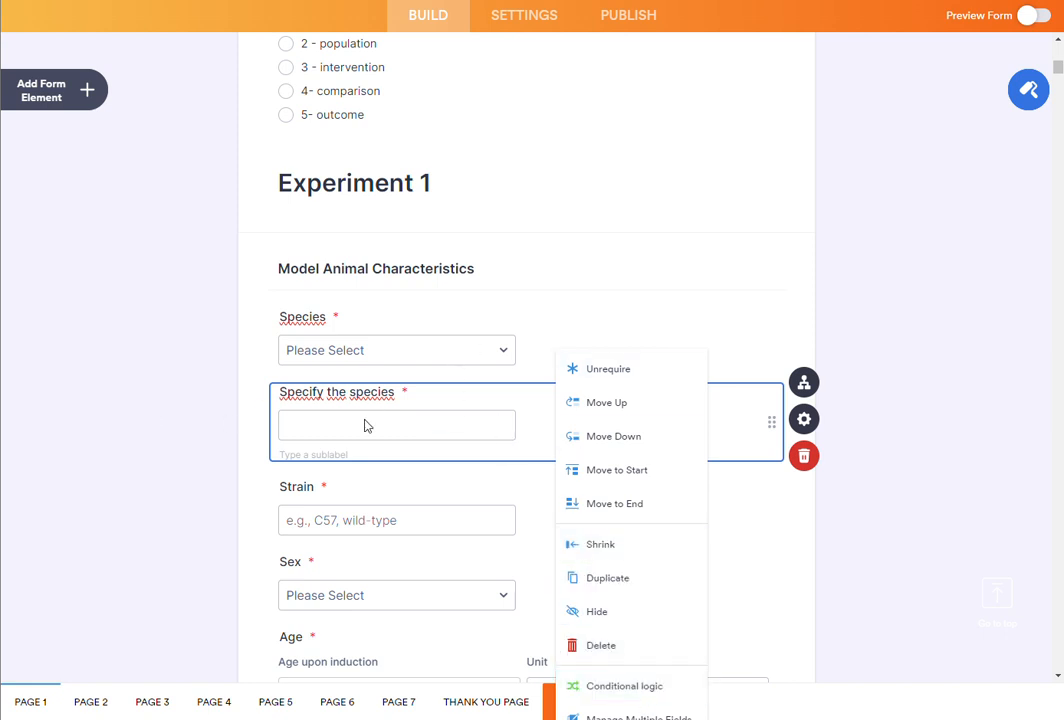
click(538, 417)
right_click(538, 413)
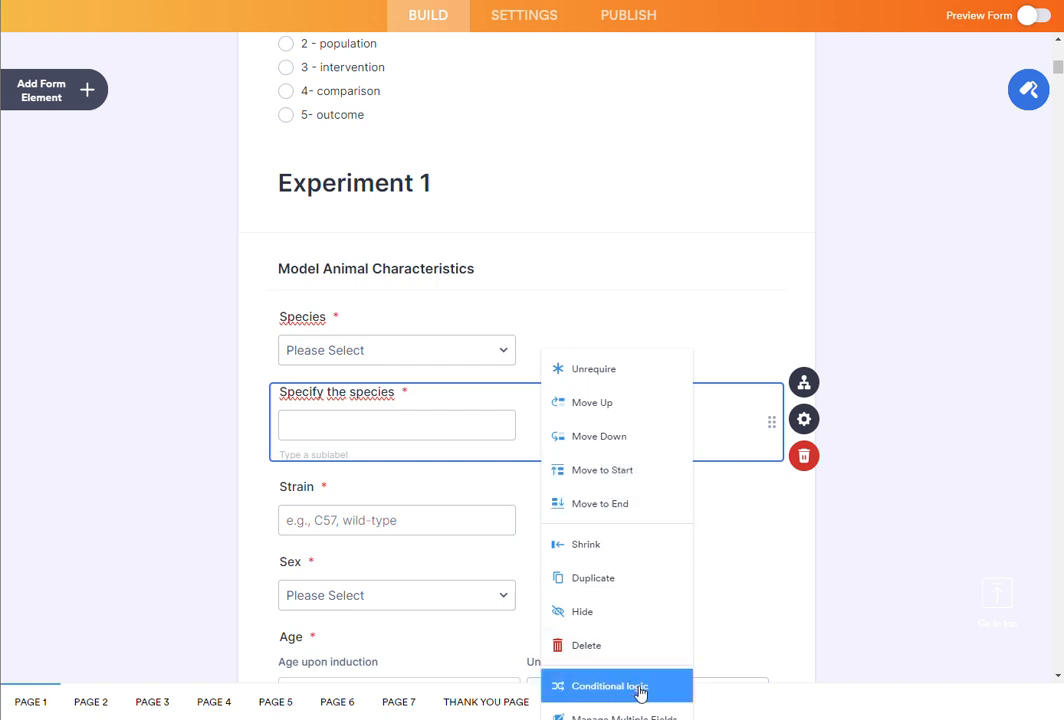
click(608, 684)
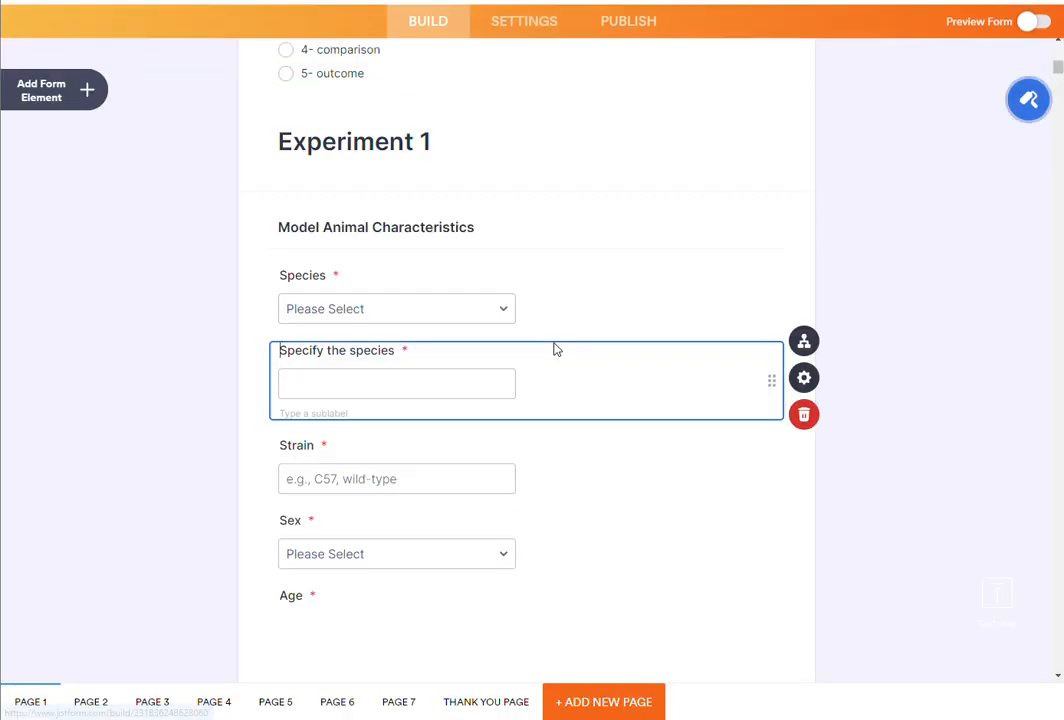
- Examine the remaining Model Animal Characteristics questions and the first Intervention questions under Experiment 1
scroll(480, 240, down, 4)
scroll(354, 197, up, 2)
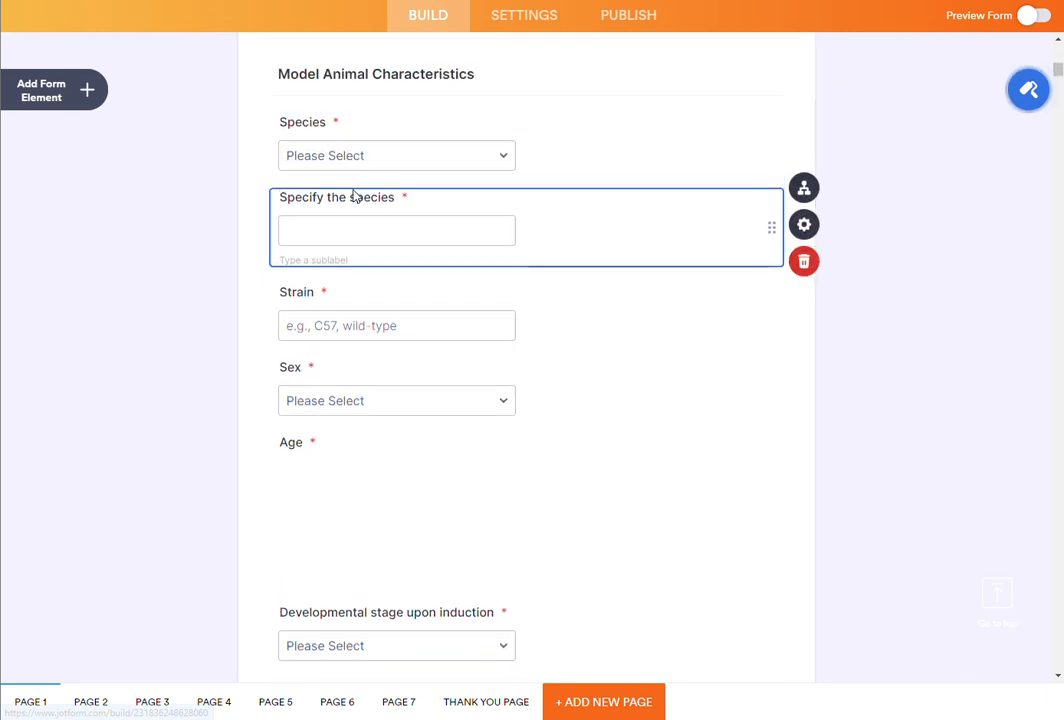
scroll(290, 500, down, 3)
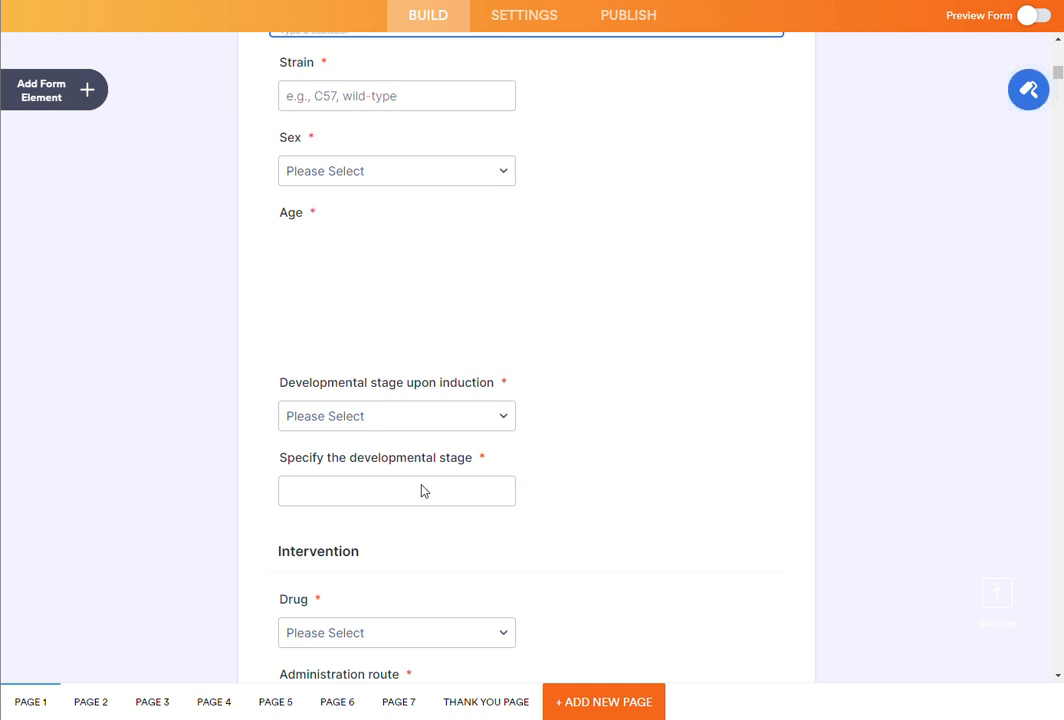
scroll(423, 492, down, 4)
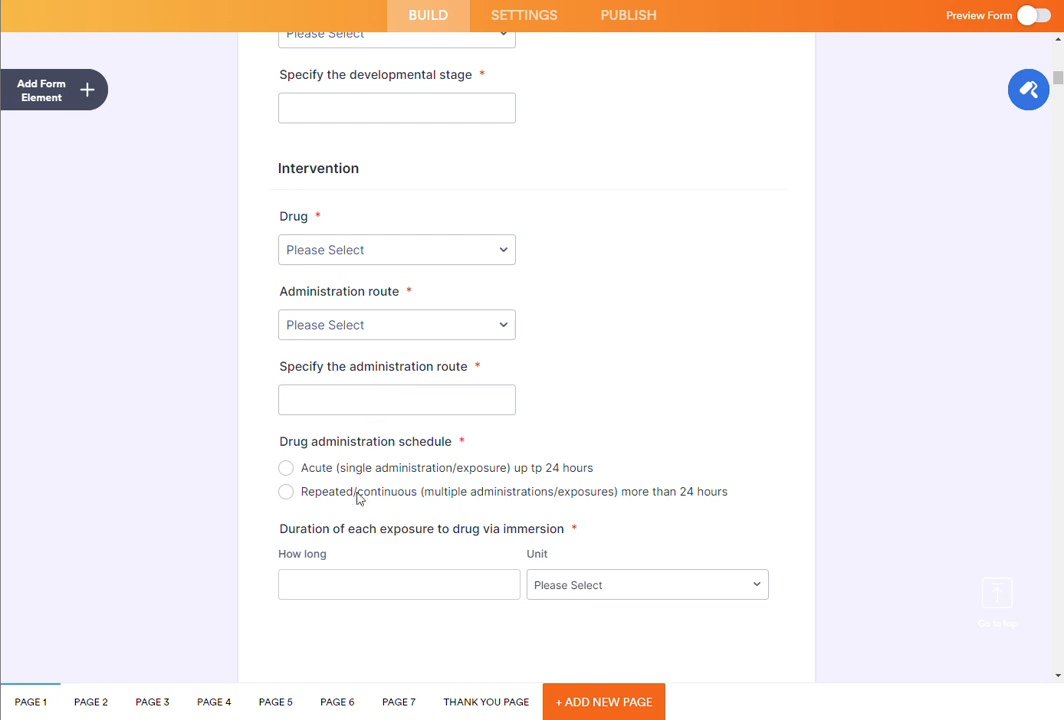
scroll(358, 500, down, 2)
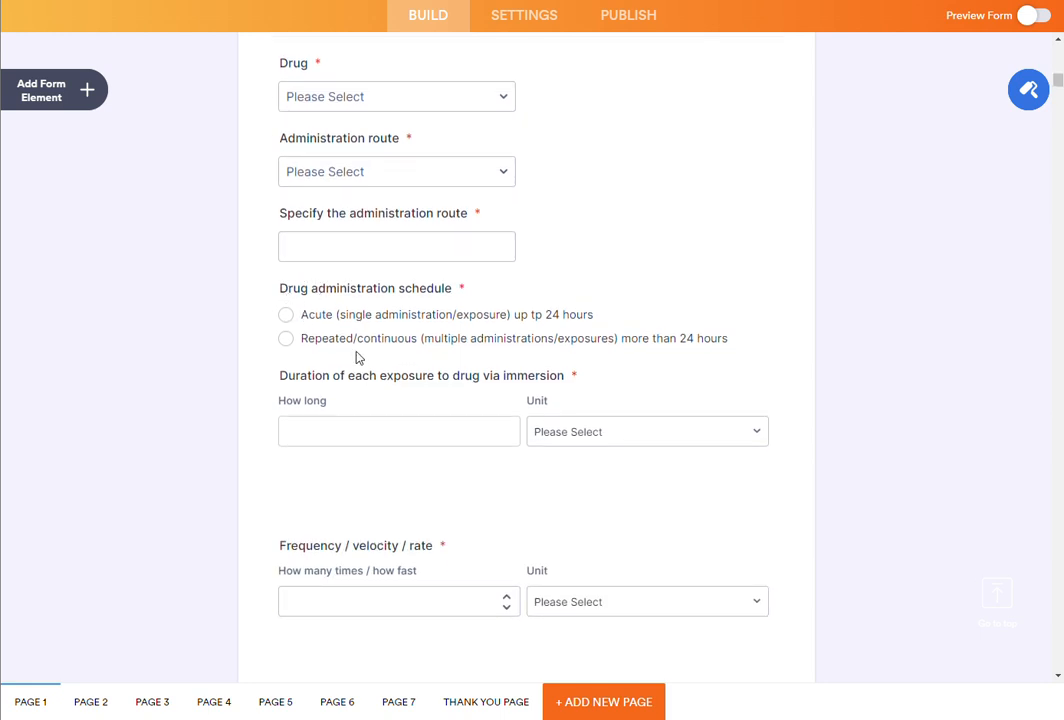
scroll(360, 372, down, 1)
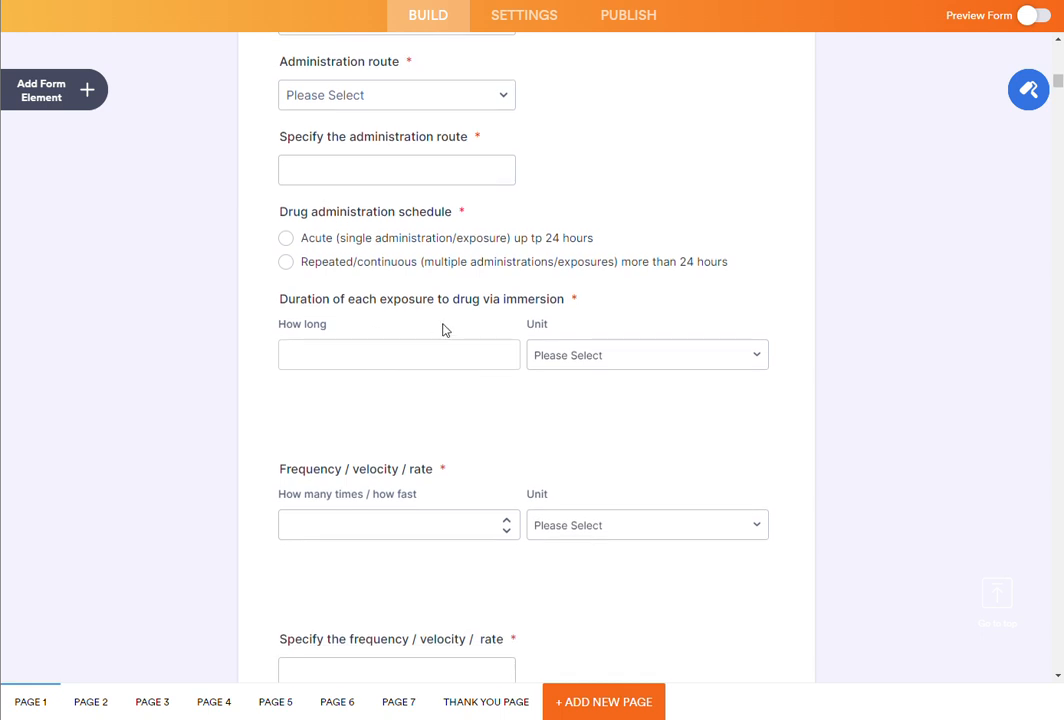
- Inspect the properties and available actions of the Duration of each exposure to drug via immersion question
click(608, 314)
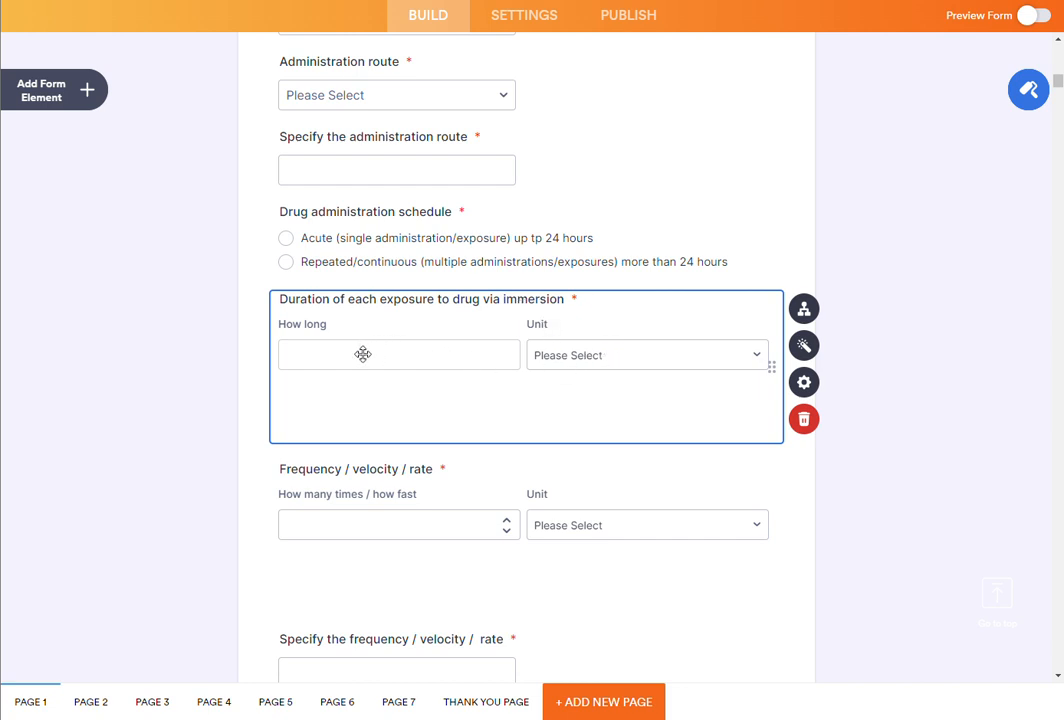
click(804, 382)
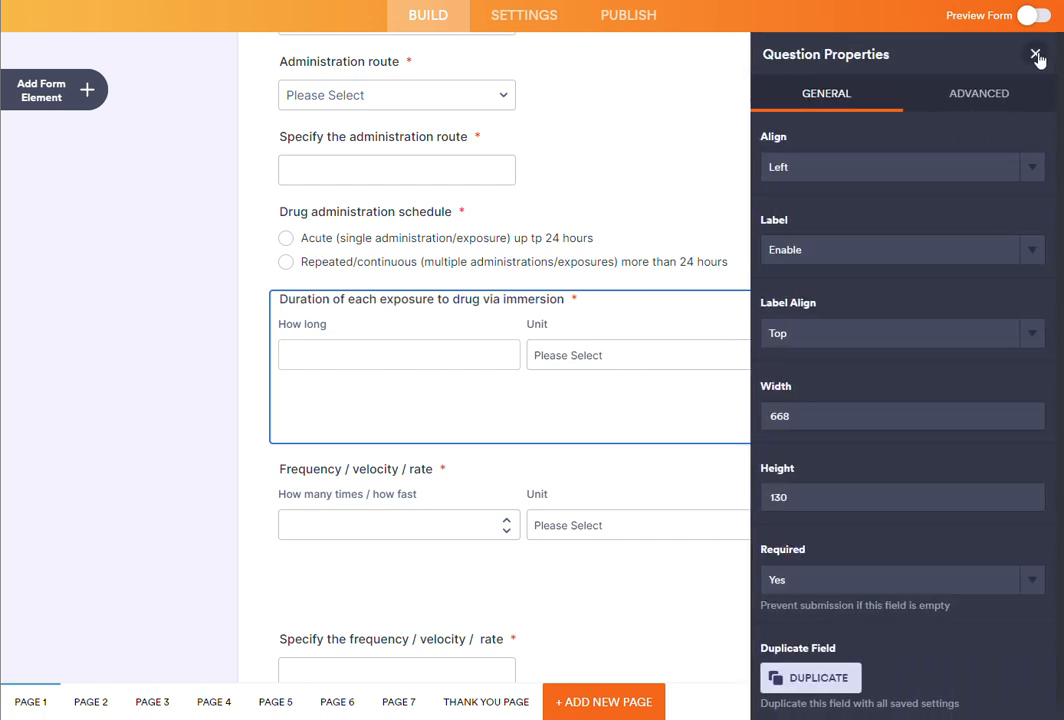
click(1036, 56)
right_click(676, 352)
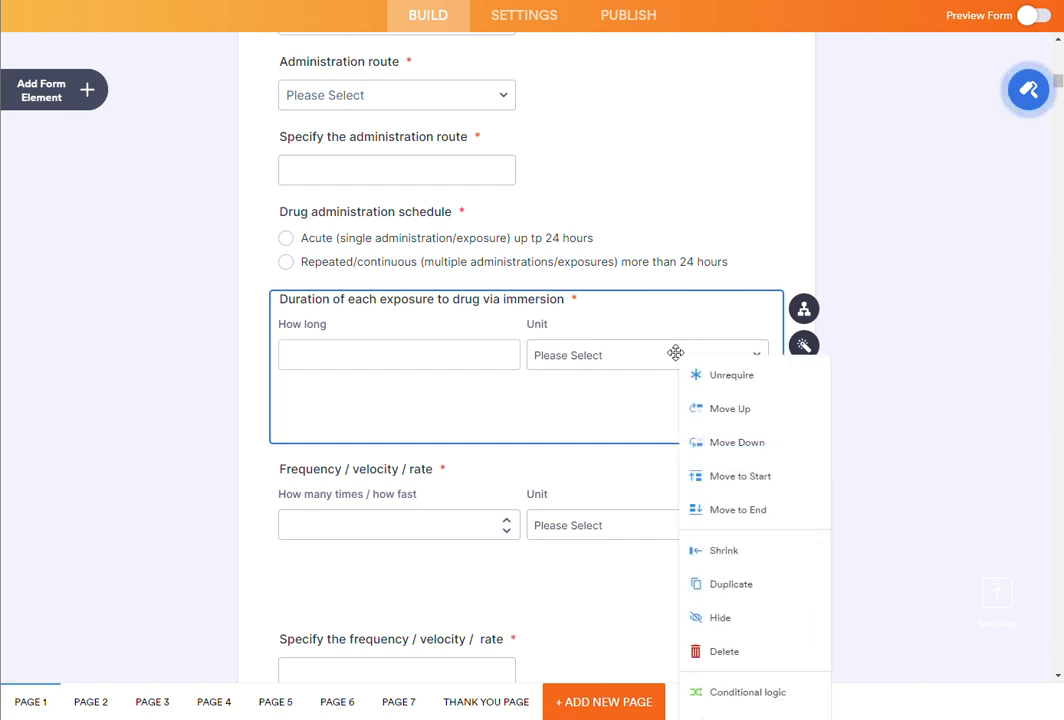
click(598, 430)
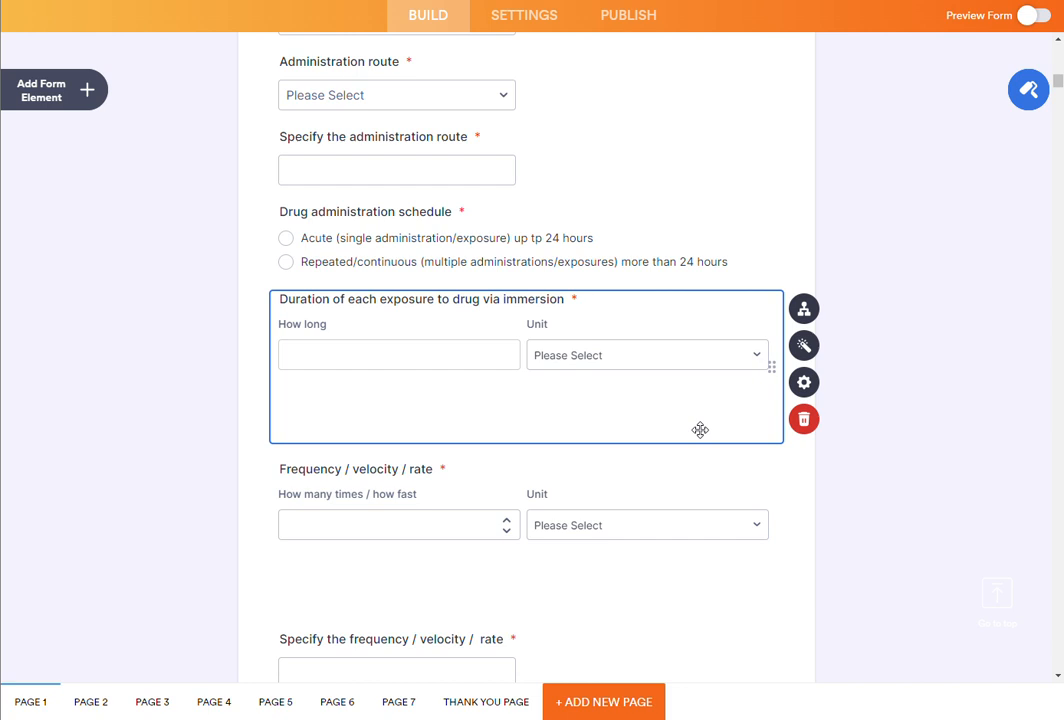
- Examine the frequency, duration, interval and repeated dose/concentration questions of the Intervention section, up to the Primary outcome section
scroll(587, 297, down, 2)
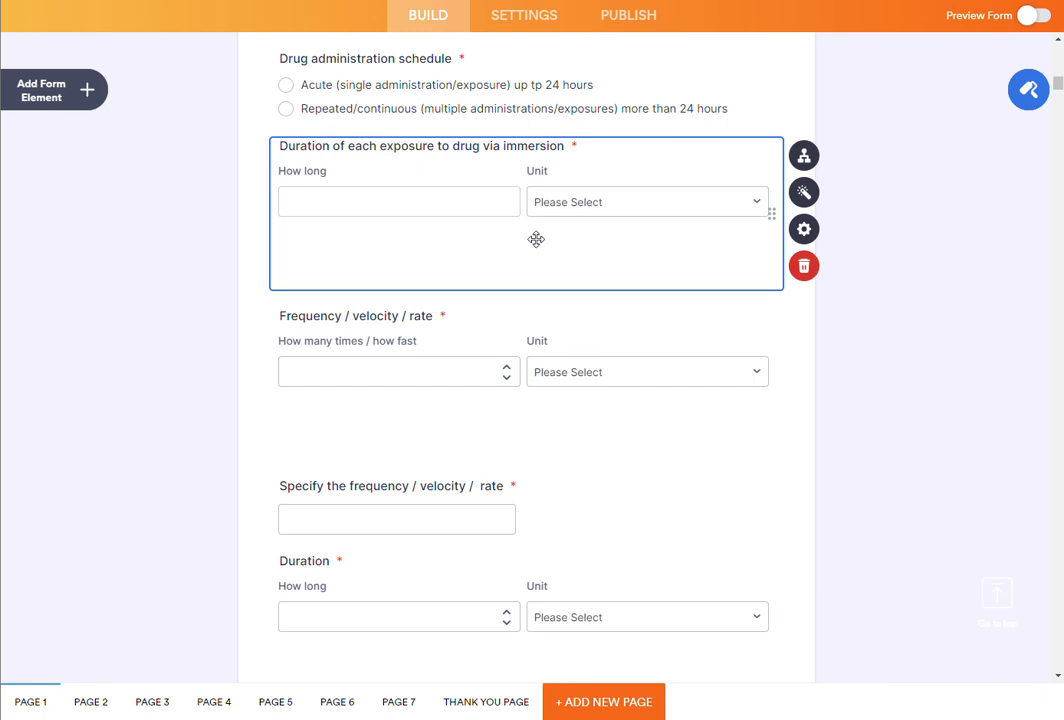
scroll(439, 107, down, 2)
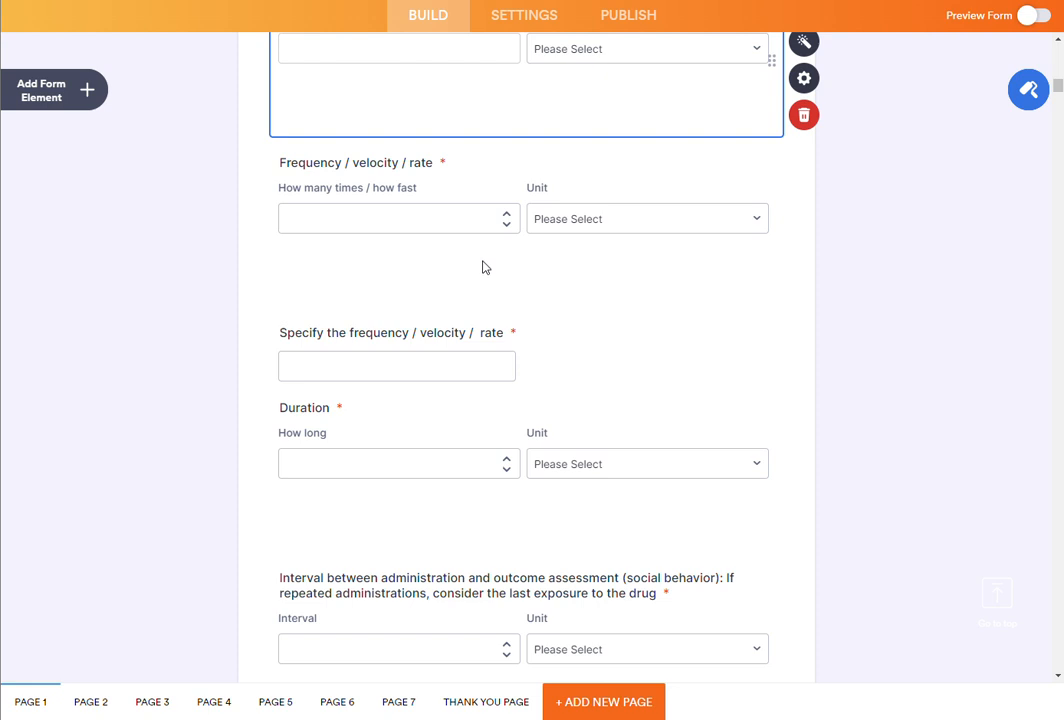
scroll(484, 267, down, 3)
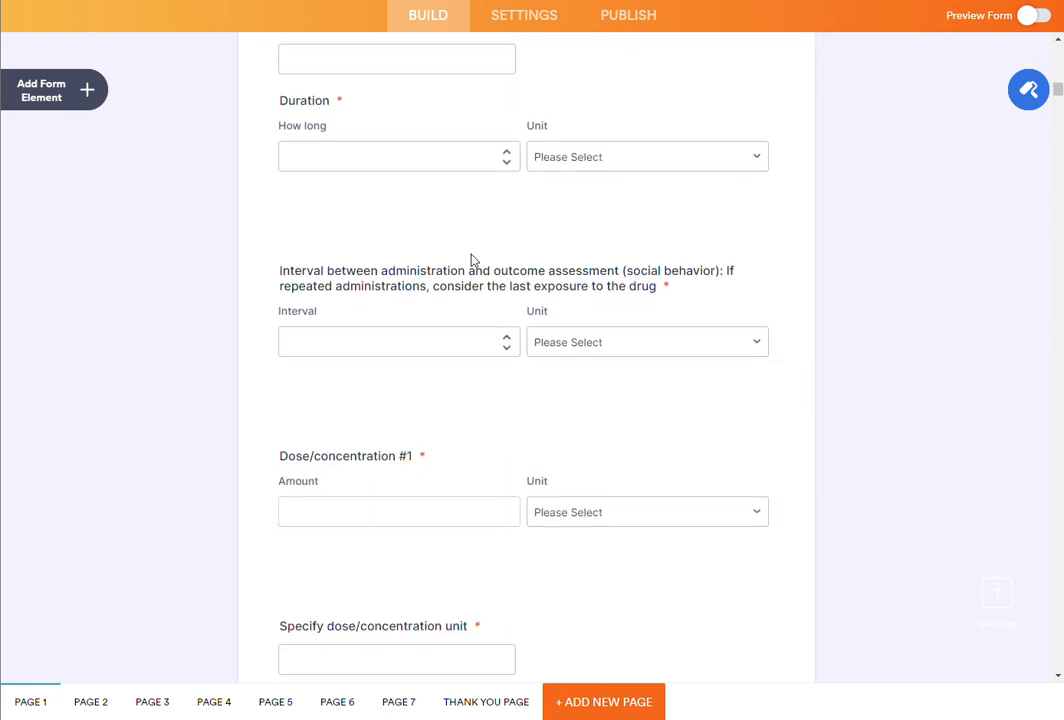
scroll(474, 259, down, 12)
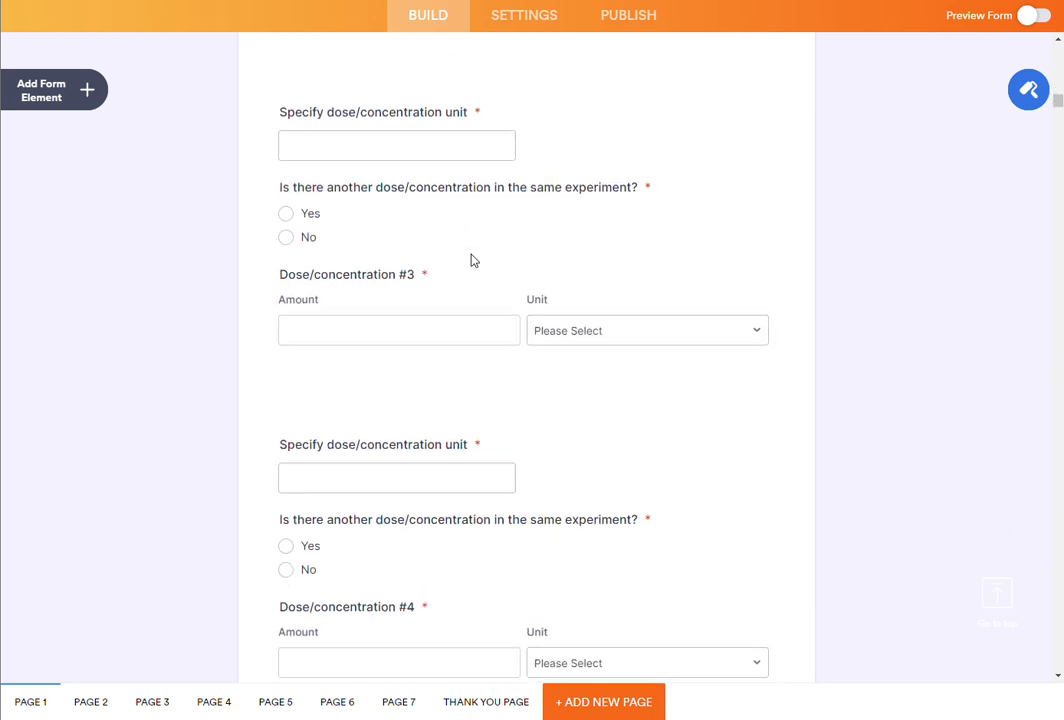
scroll(474, 260, down, 4)
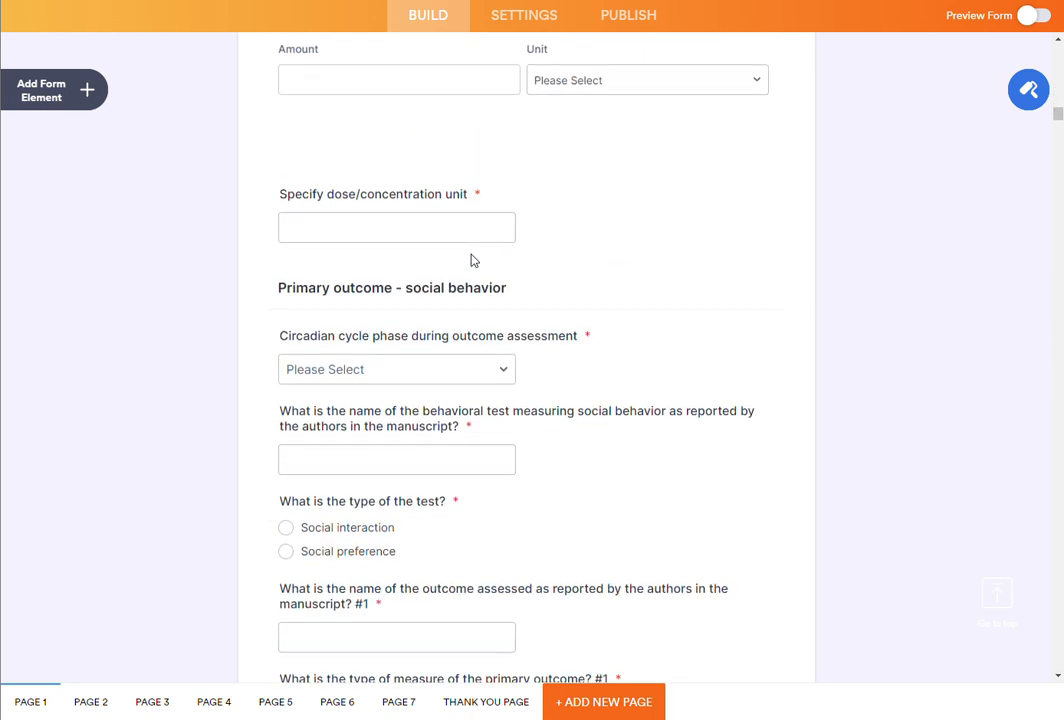
- Review the Primary outcome - social behavior questions for outcomes #1 to #5 and continue to the antipsychotic checklist
scroll(474, 260, down, 1)
scroll(474, 259, down, 2)
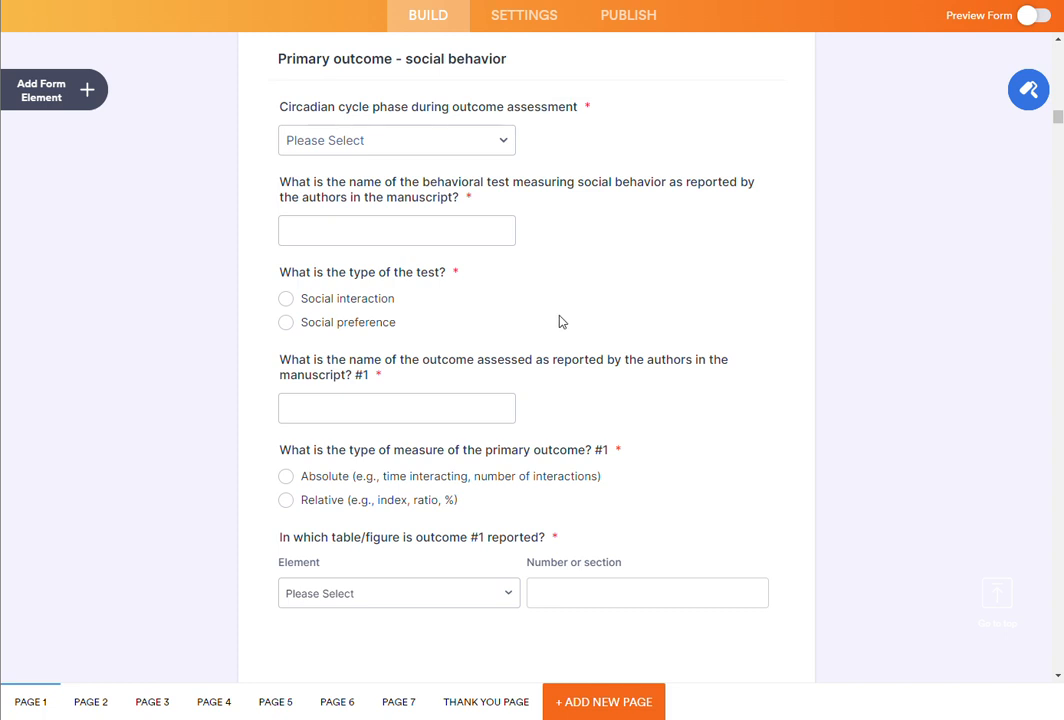
scroll(560, 322, down, 2)
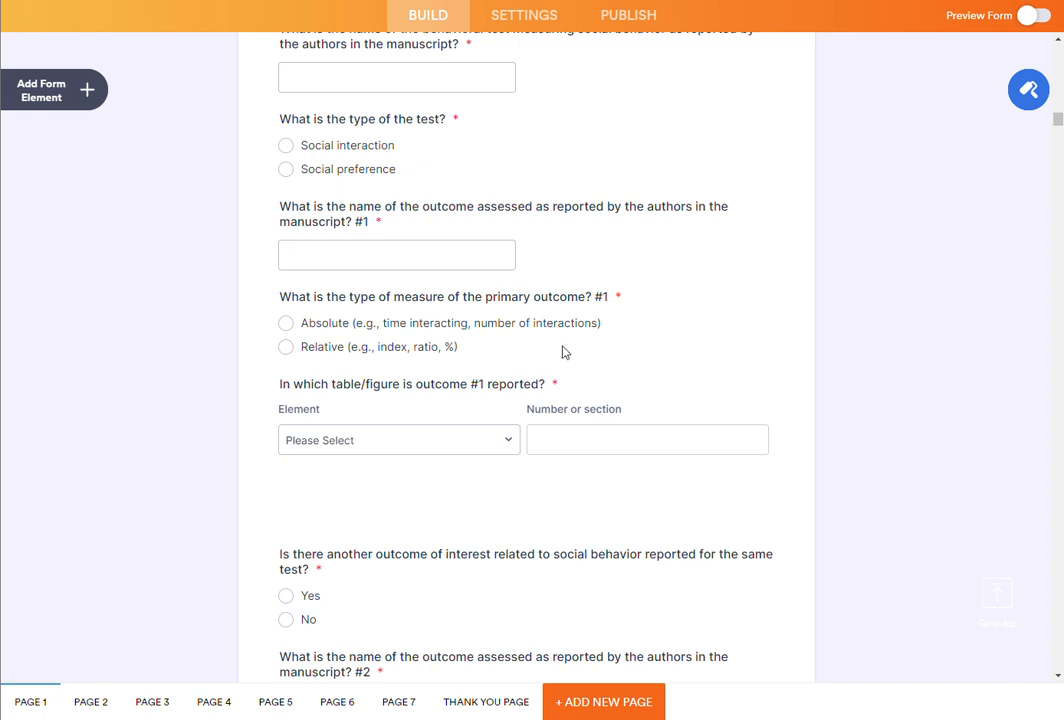
scroll(560, 350, down, 2)
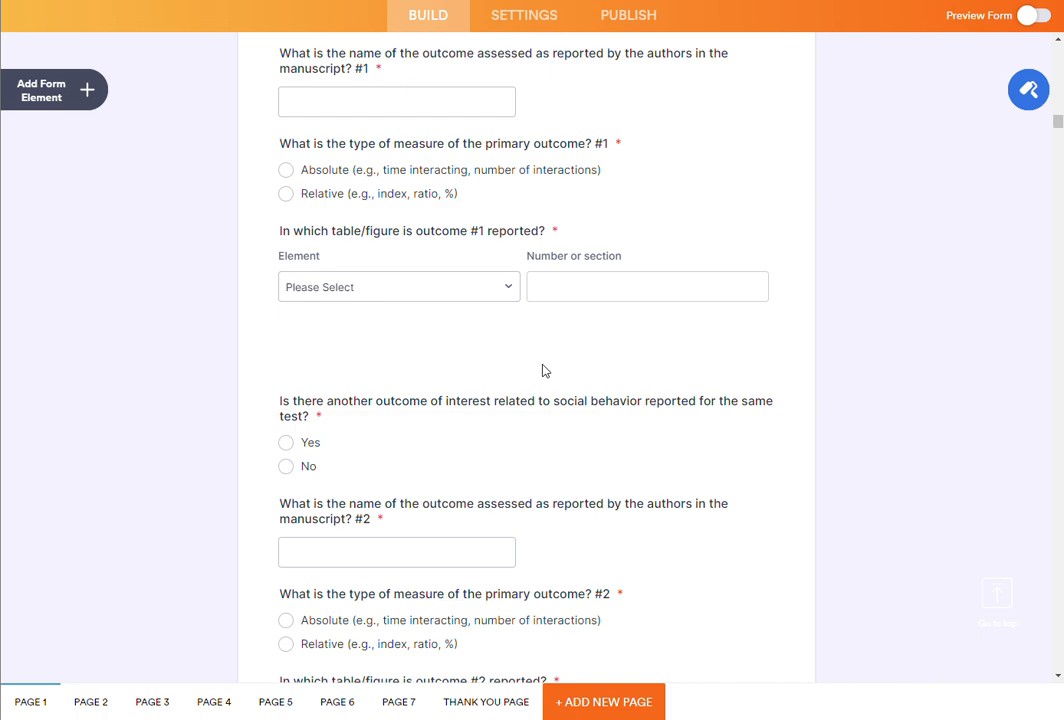
scroll(534, 435, down, 3)
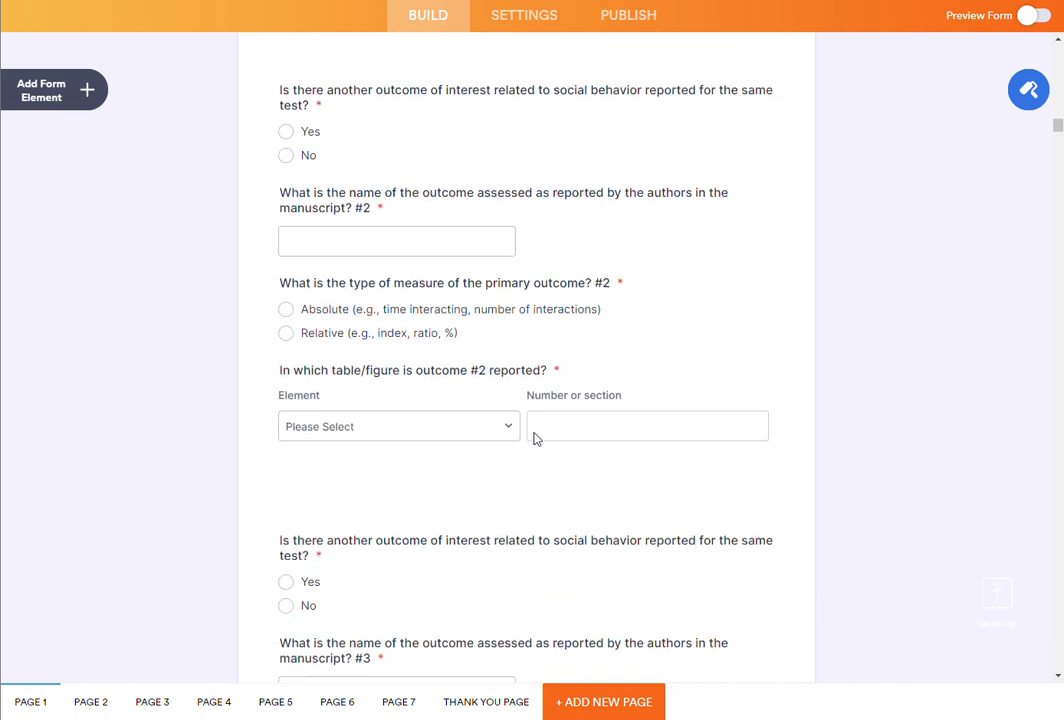
scroll(534, 438, down, 12)
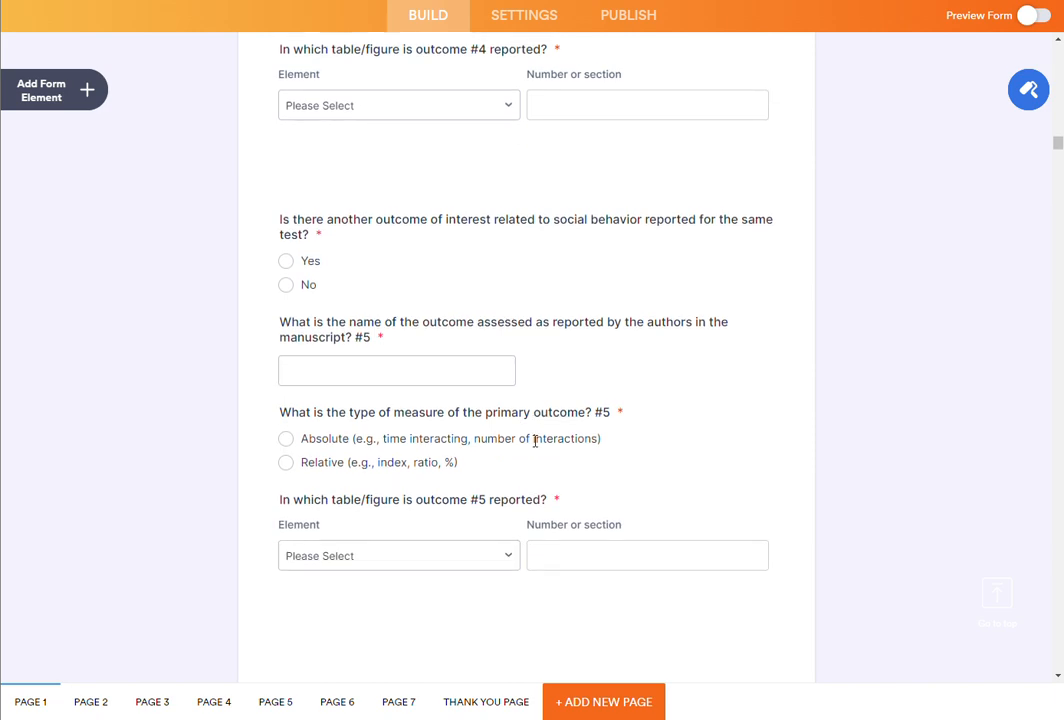
scroll(534, 440, down, 6)
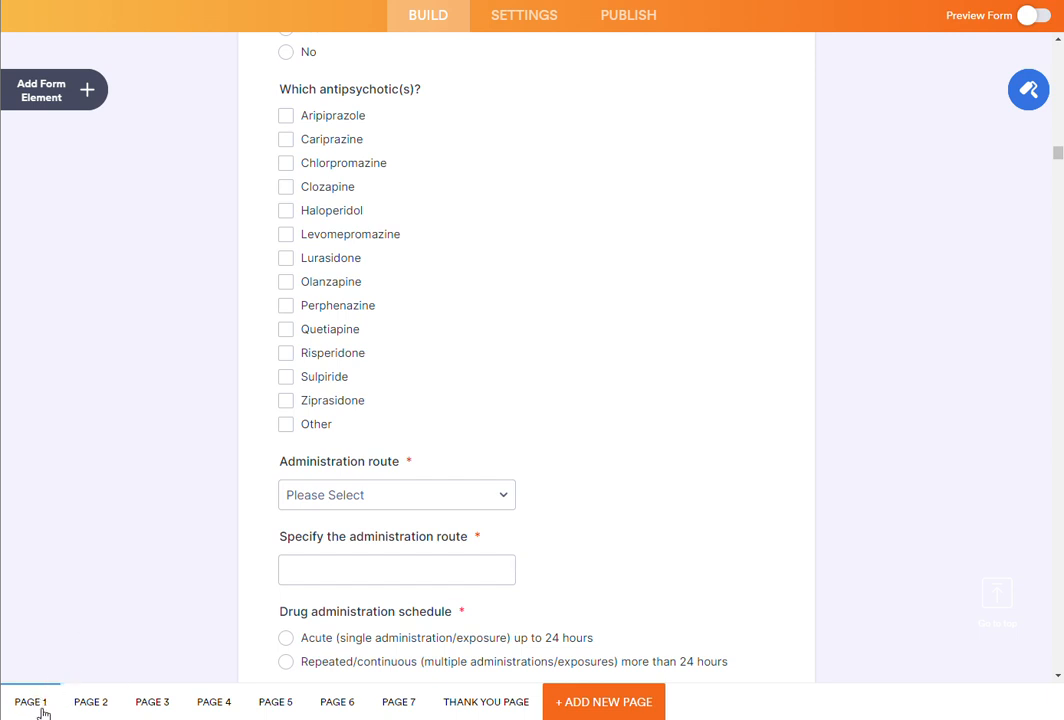
- Look through form pages 2 to 5 to compare the question sets of Experiments 1 to 4
click(118, 710)
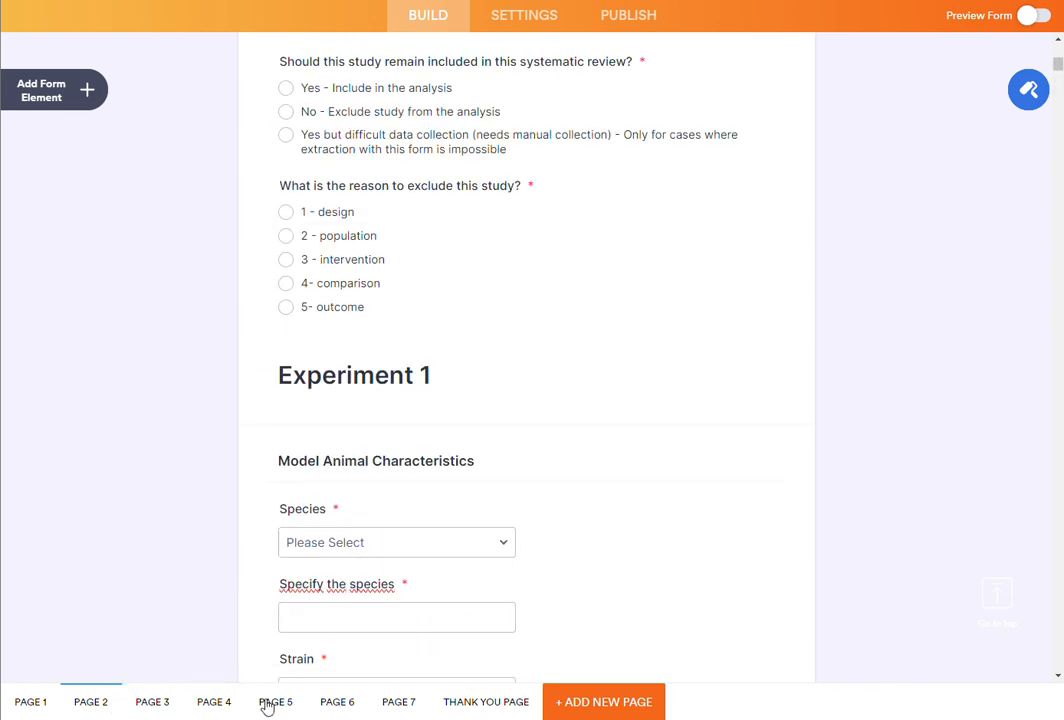
click(139, 708)
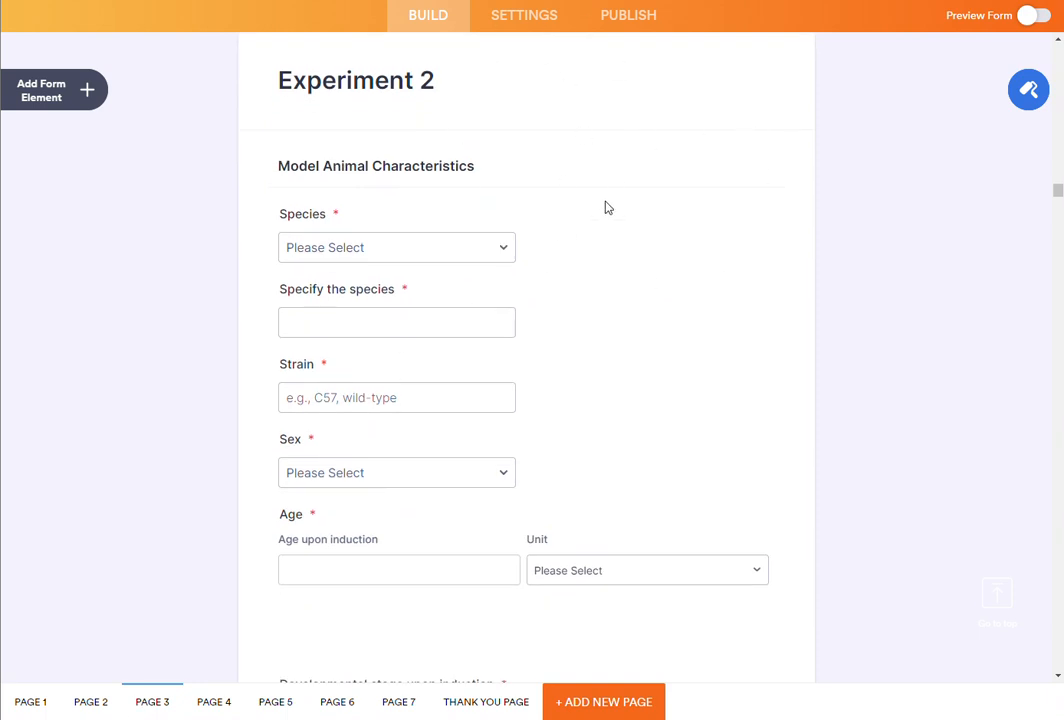
click(229, 707)
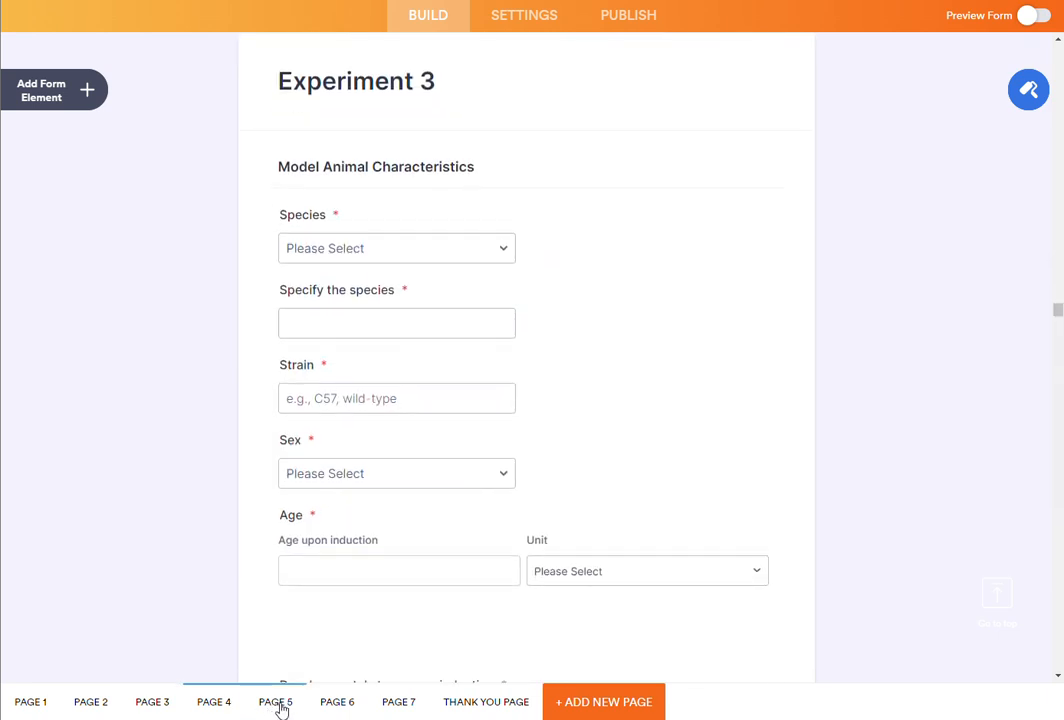
click(276, 703)
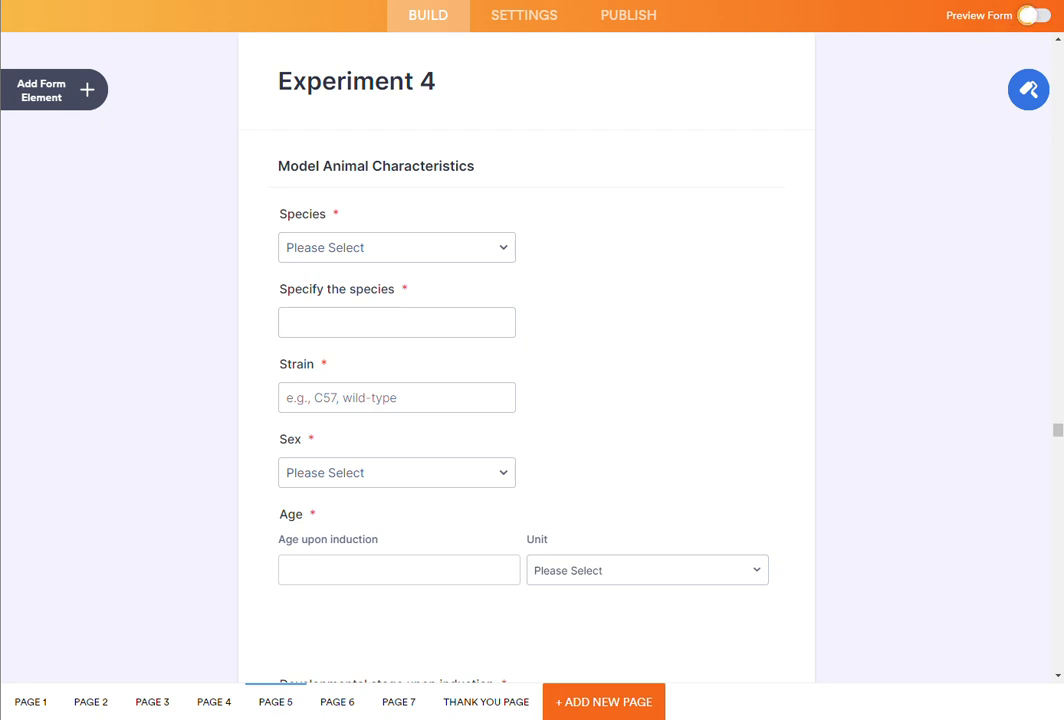
- Preview the Experiment 4 page as a respondent sees it, then return to the form builder
click(1027, 18)
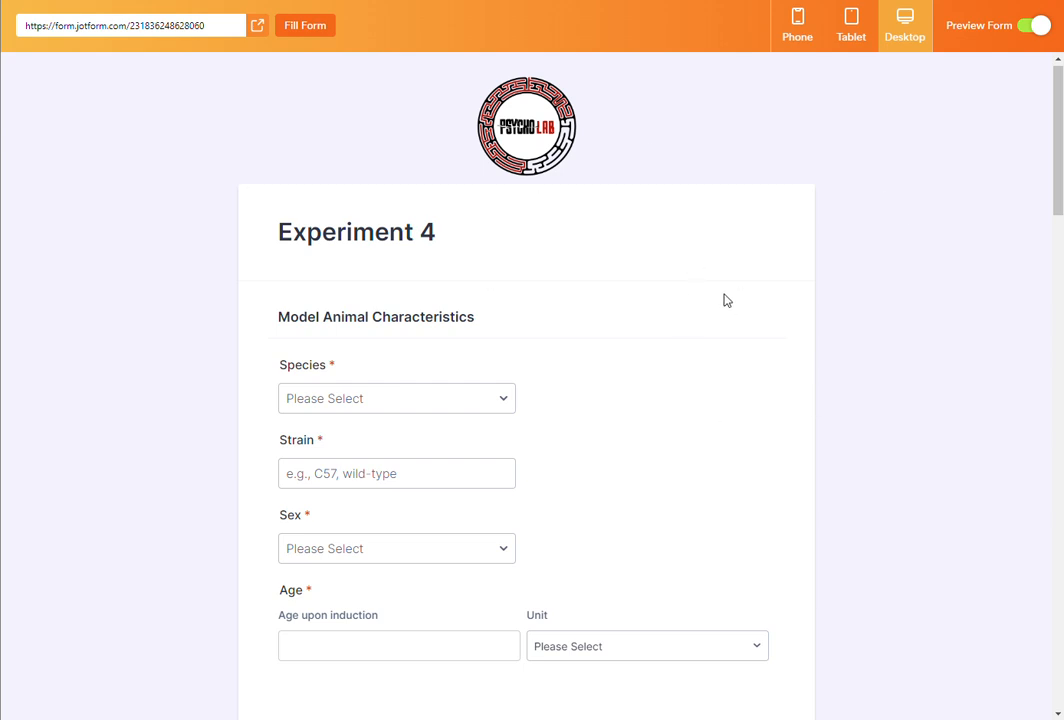
scroll(727, 299, down, 3)
scroll(731, 299, up, 3)
click(1035, 30)
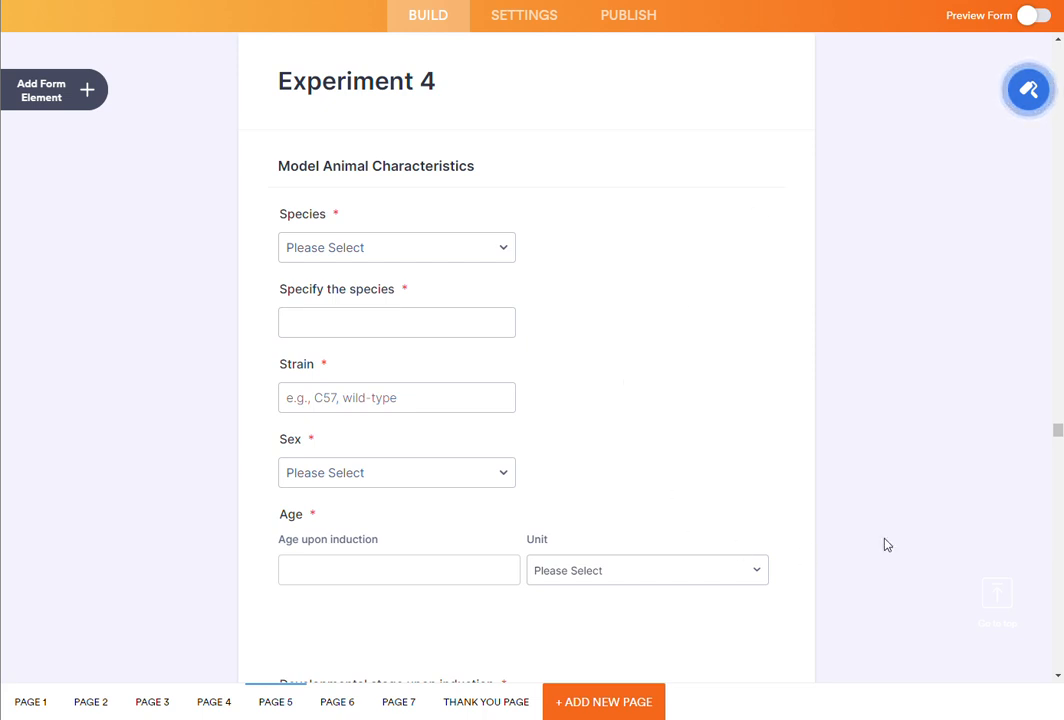
- Go back to page 1 of the form and open the preview of its Study Identification section
click(25, 703)
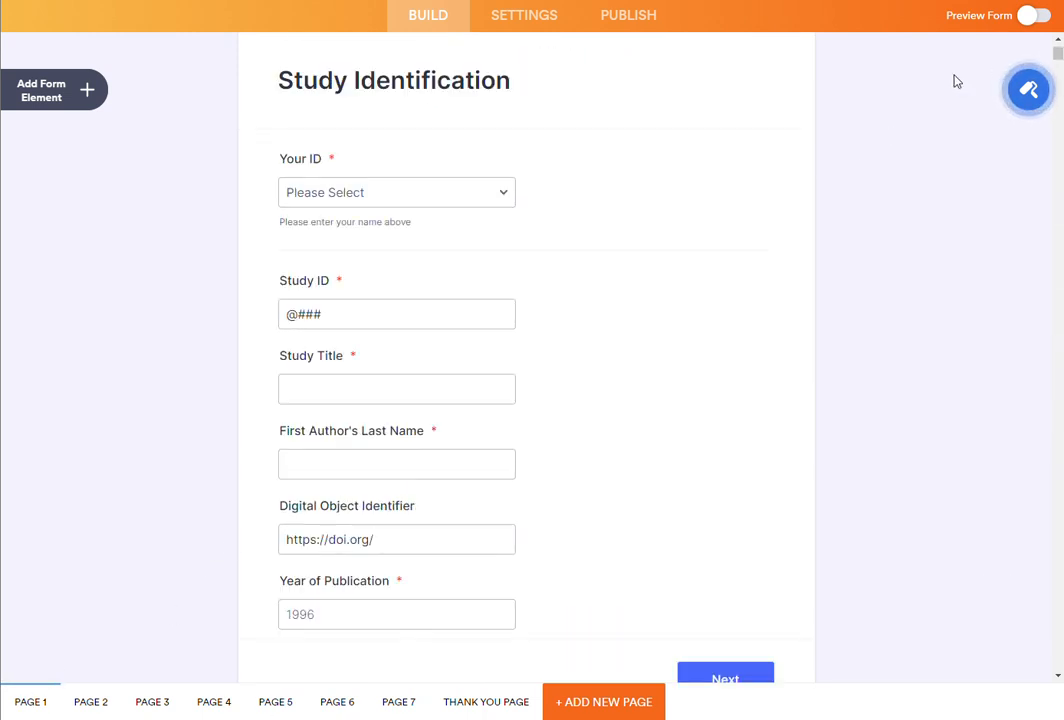
scroll(960, 119, up, 2)
mouse_move(1026, 18)
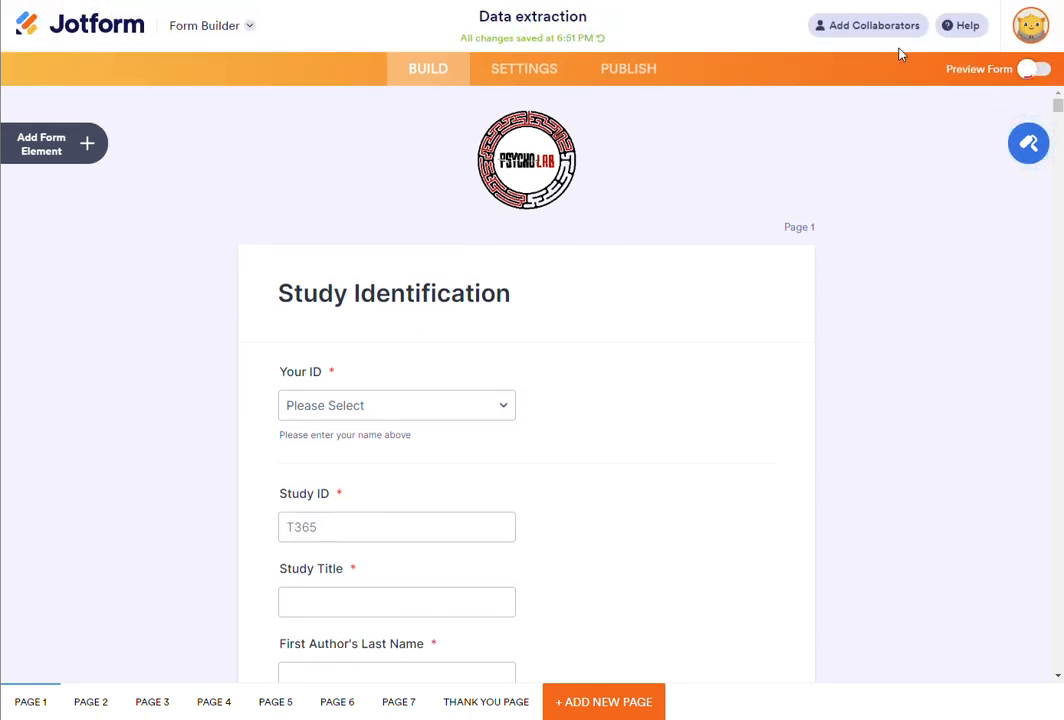
click(1034, 68)
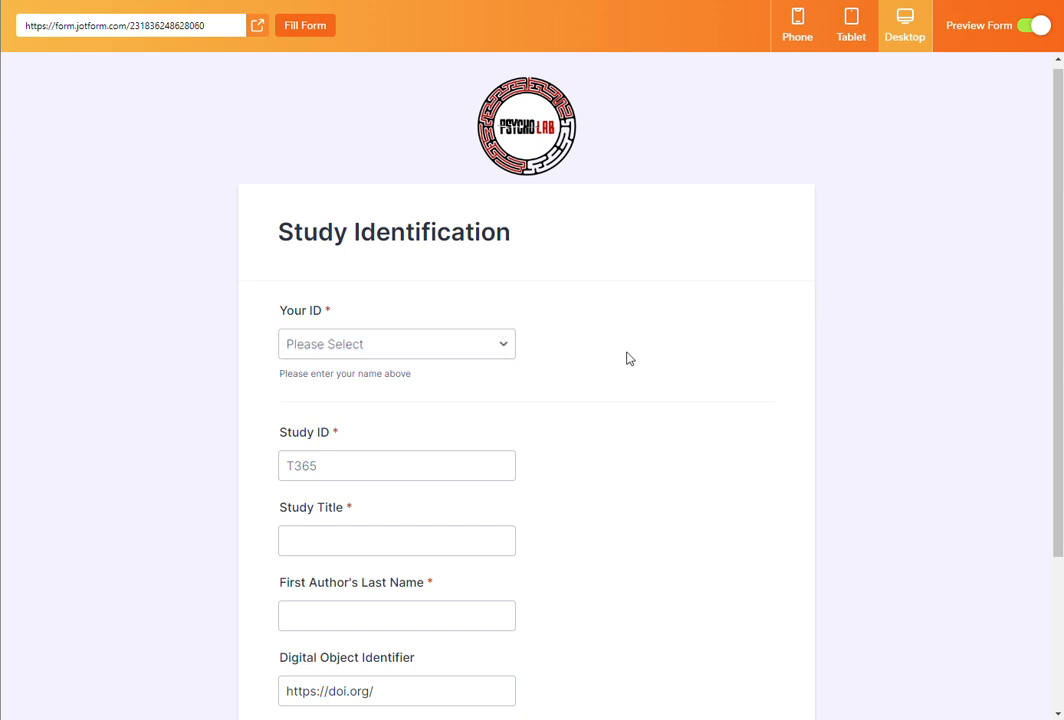
scroll(623, 356, down, 1)
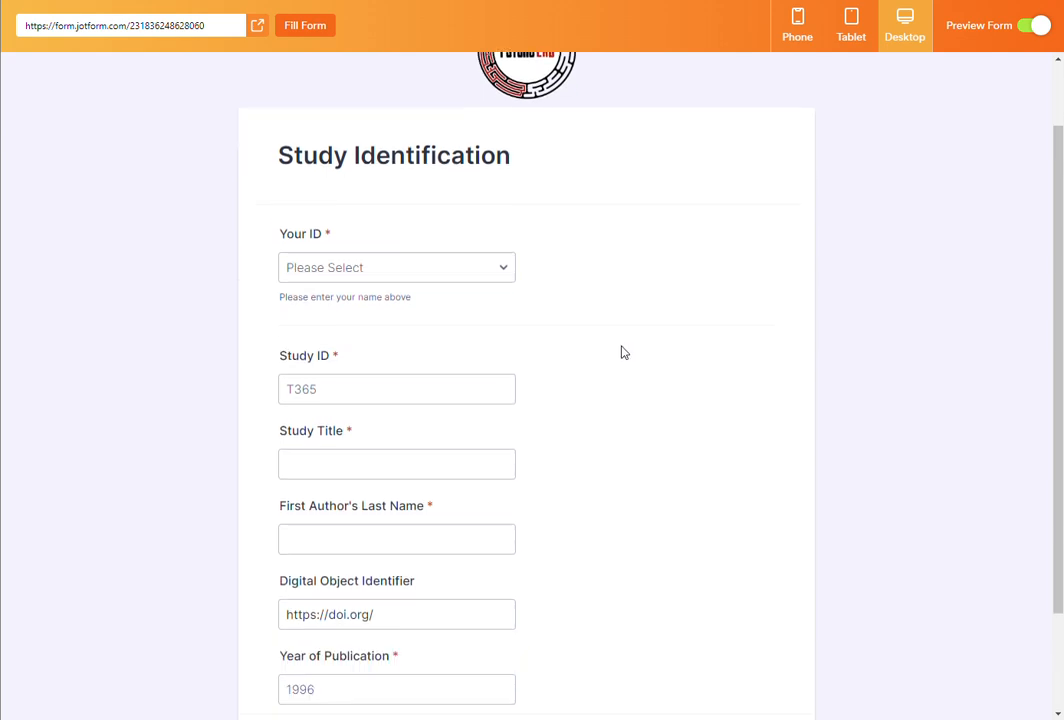
- Fill in the previewed form with the reviewer's name, Study ID X555 and the suggested study title beginning "Role of cyclin-dependent kinase 5"
click(458, 269)
click(370, 437)
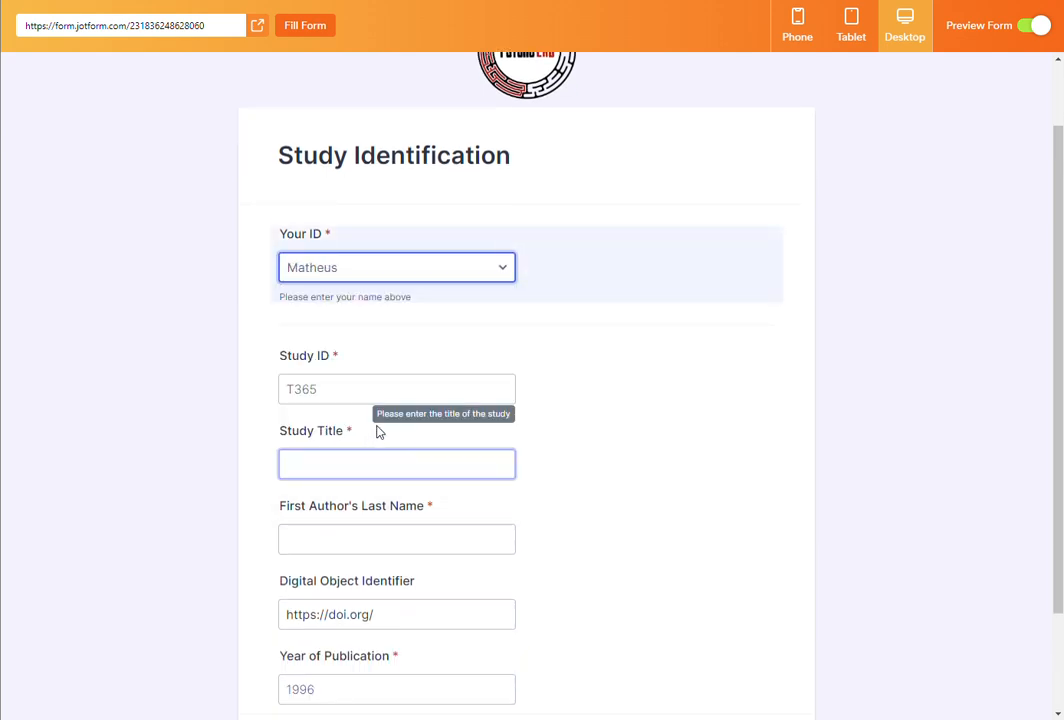
click(347, 398)
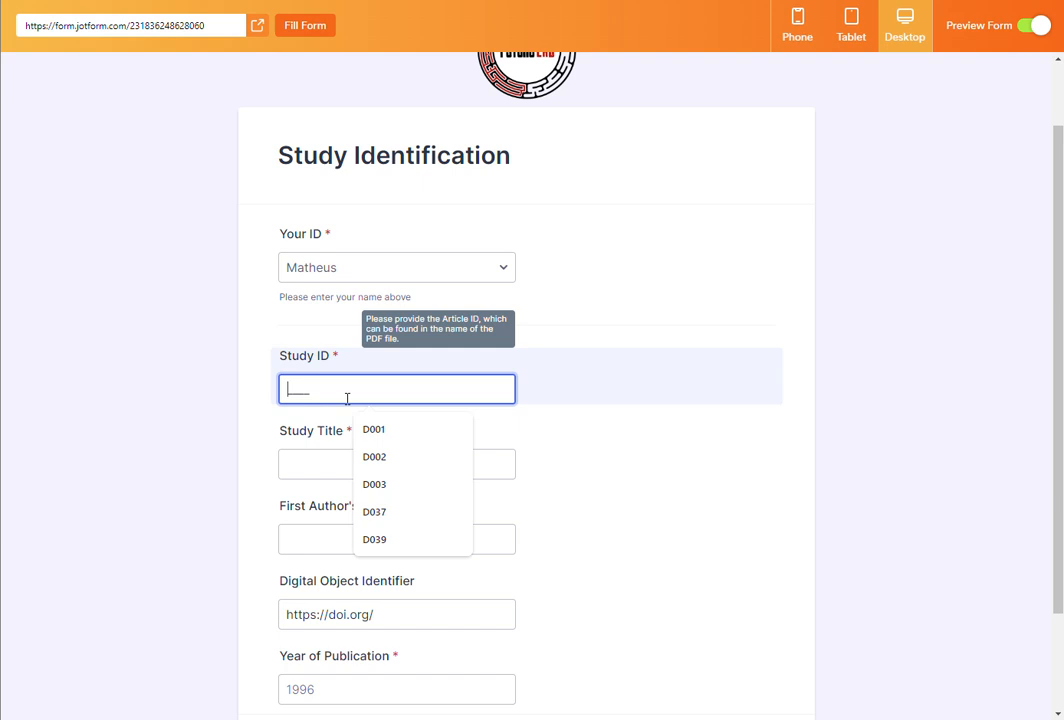
text(X5)
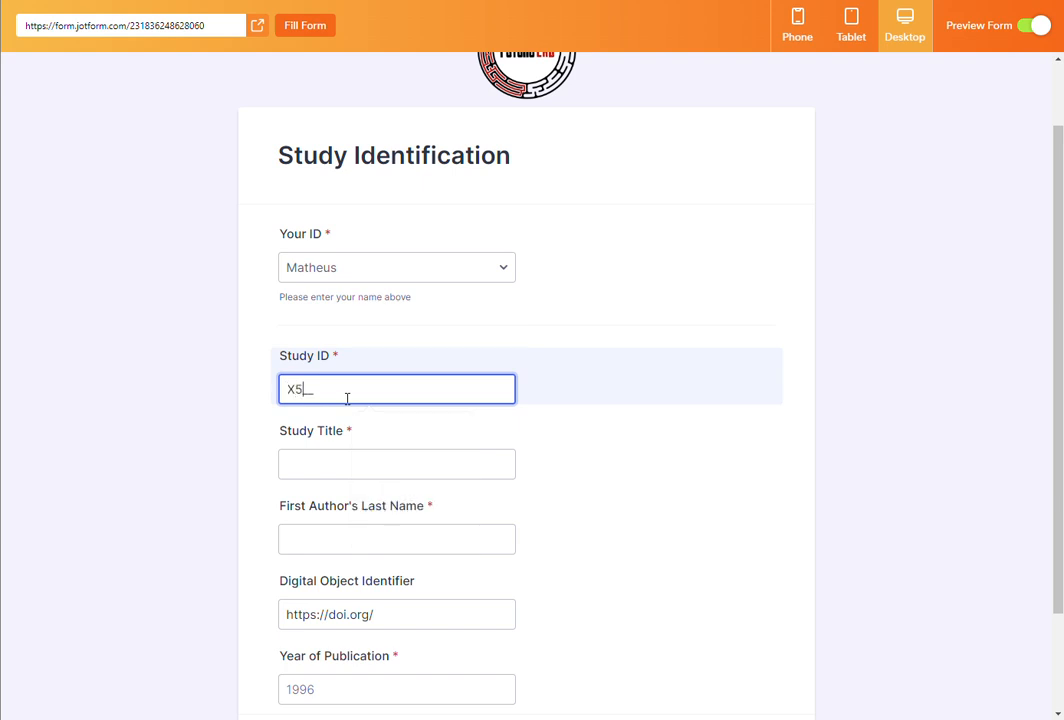
text(55)
click(390, 458)
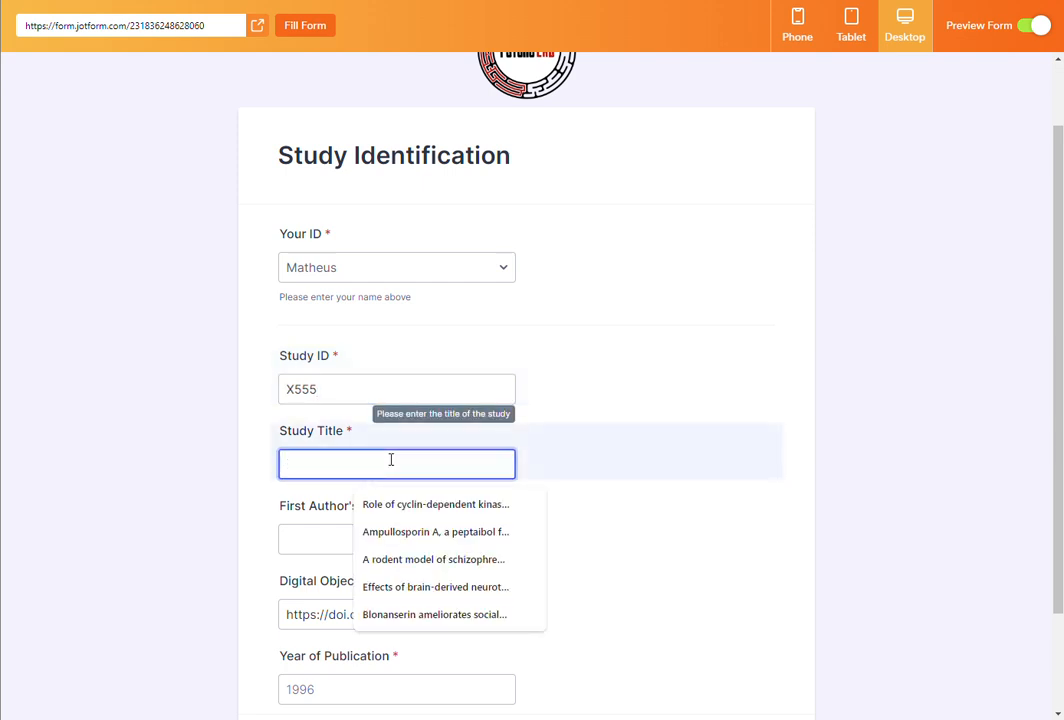
click(435, 506)
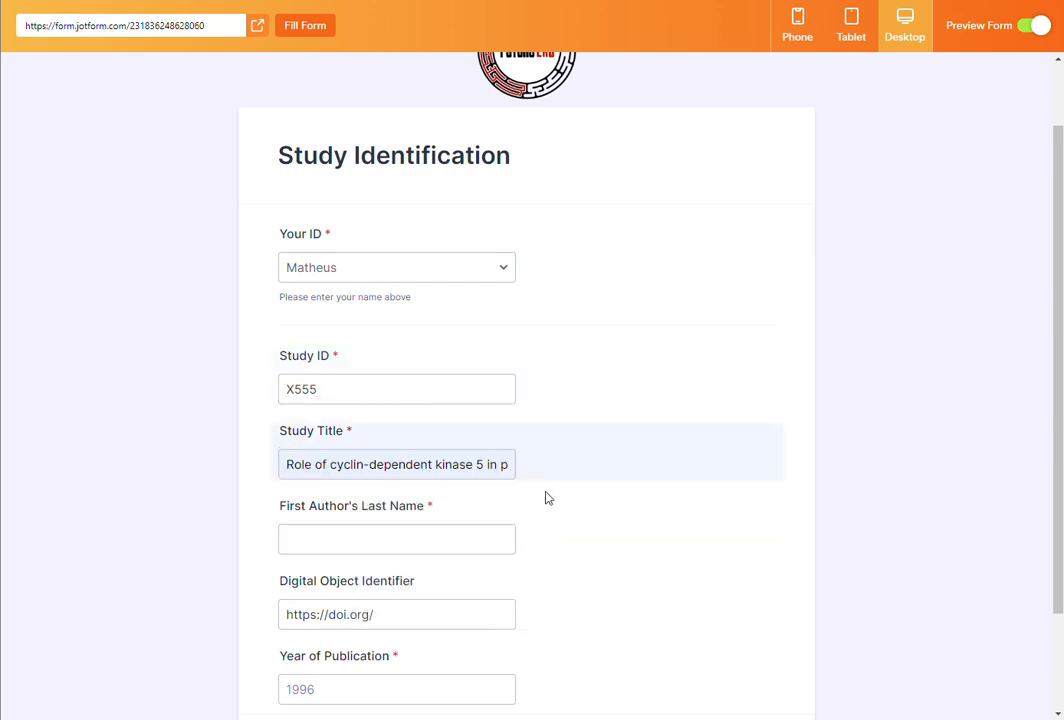
- Enter the first author's last name and the publication year 5555, and continue to the Experiment 1 page
click(423, 515)
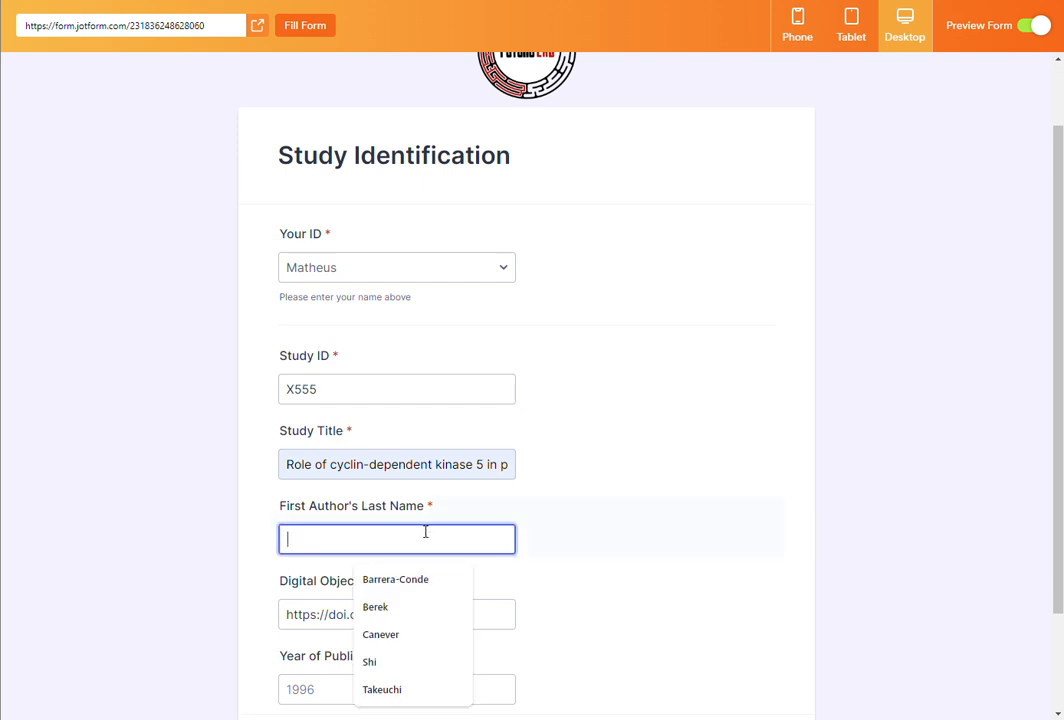
click(392, 579)
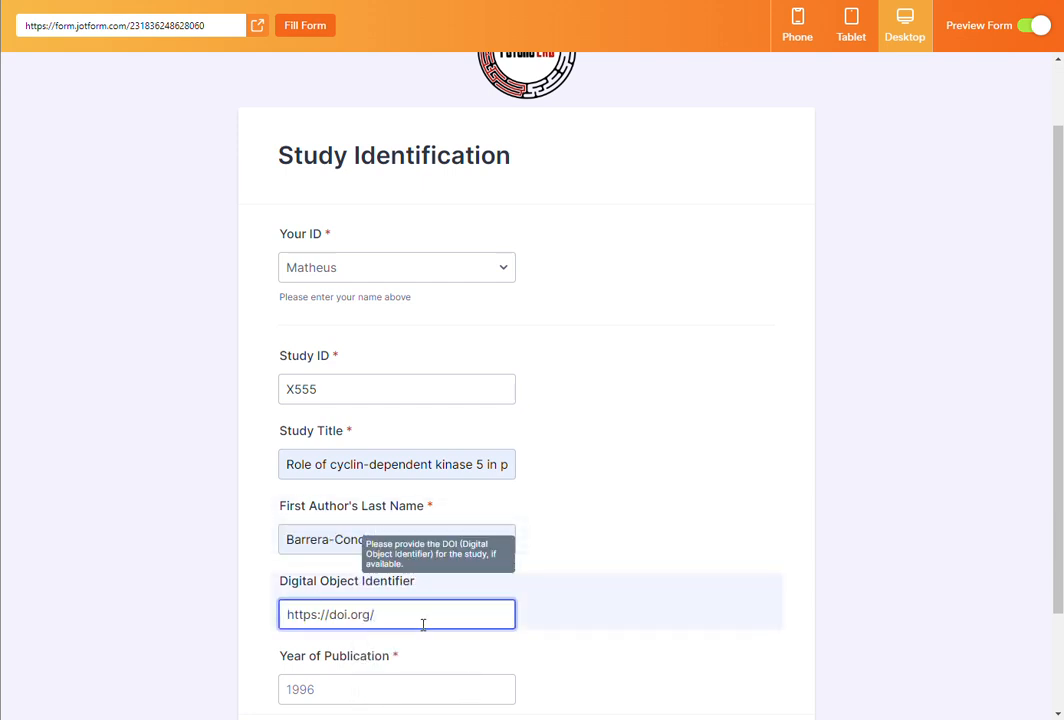
scroll(563, 641, down, 1)
click(390, 561)
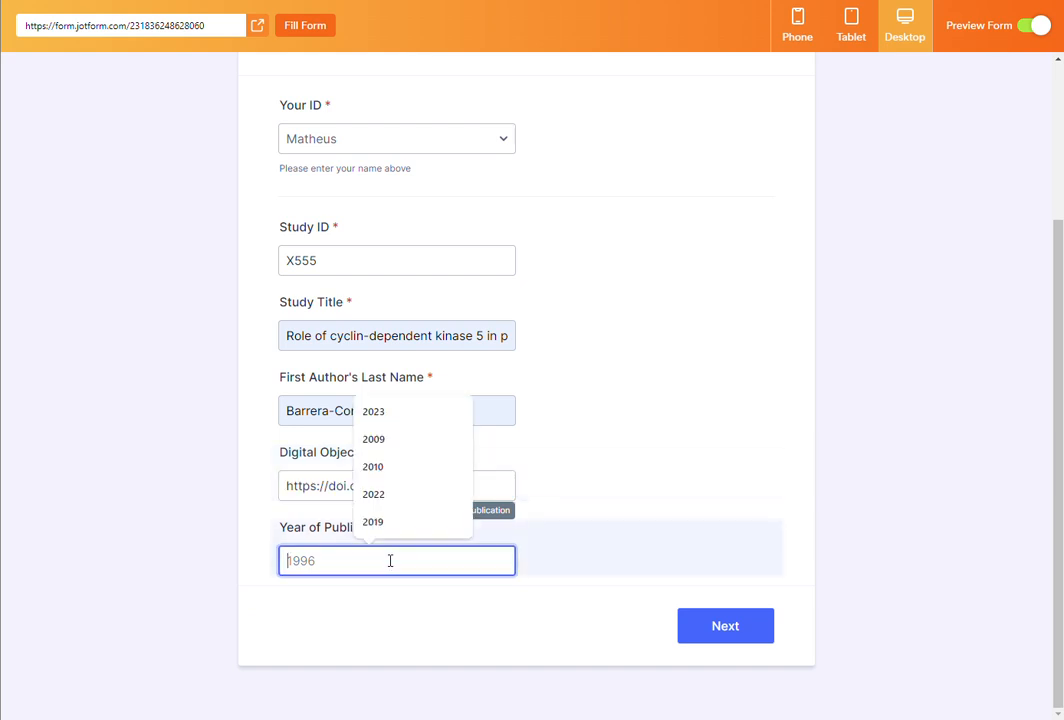
text(5555)
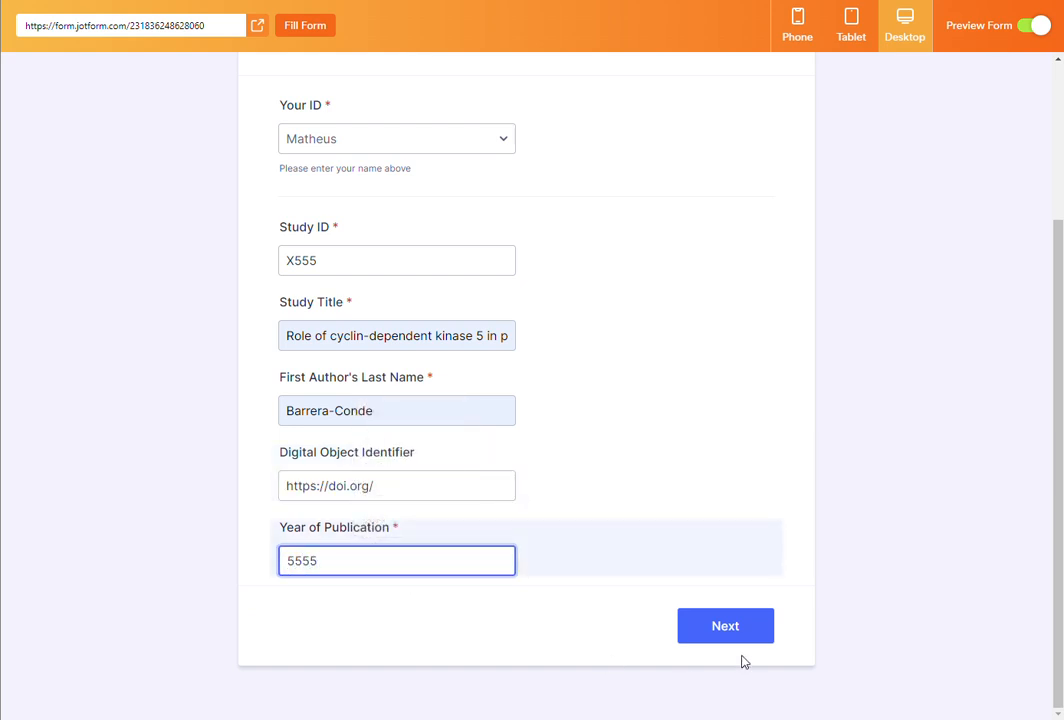
click(736, 632)
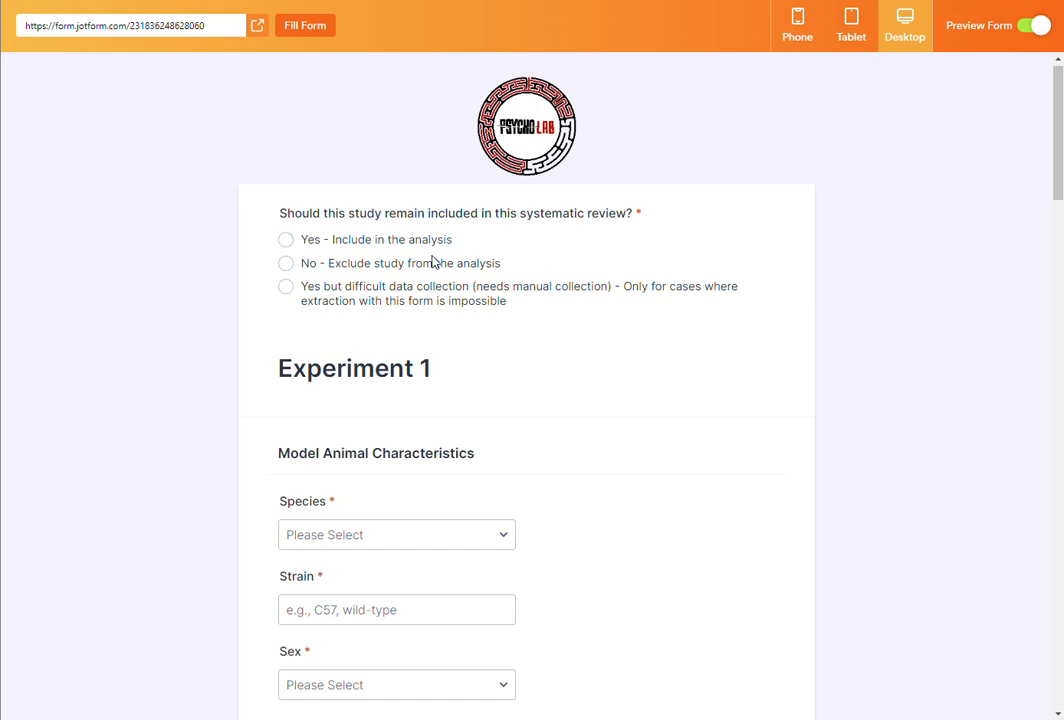
- Answer the study inclusion question with "Yes - Include in the analysis" and look over the Experiment 1 questions
click(367, 241)
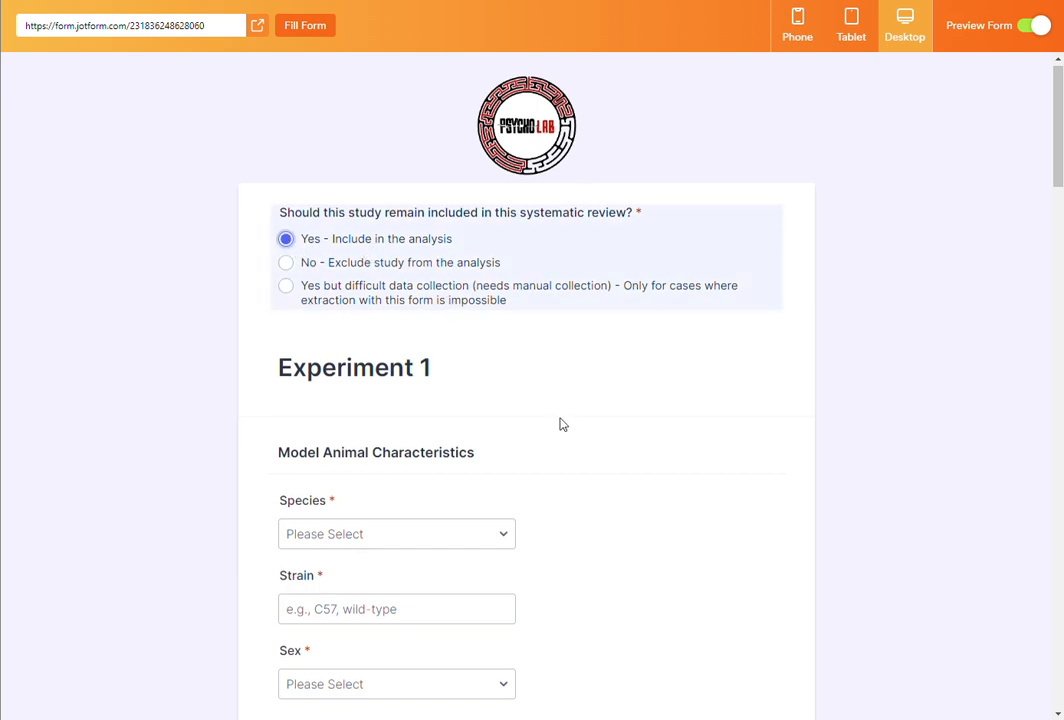
scroll(561, 424, down, 3)
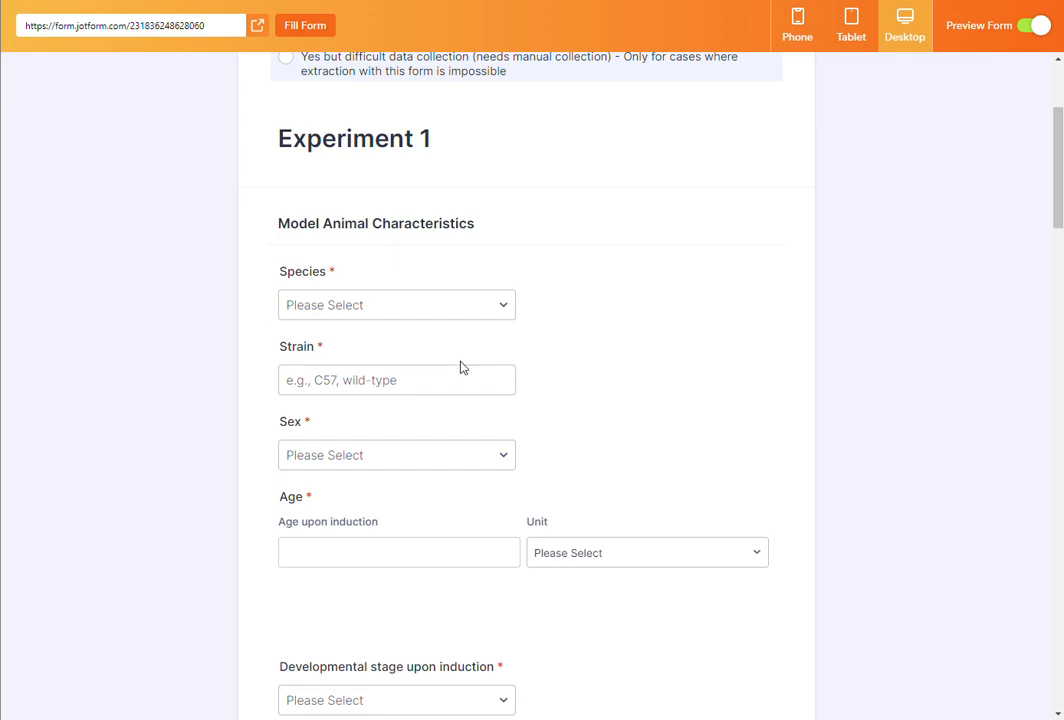
scroll(461, 368, up, 3)
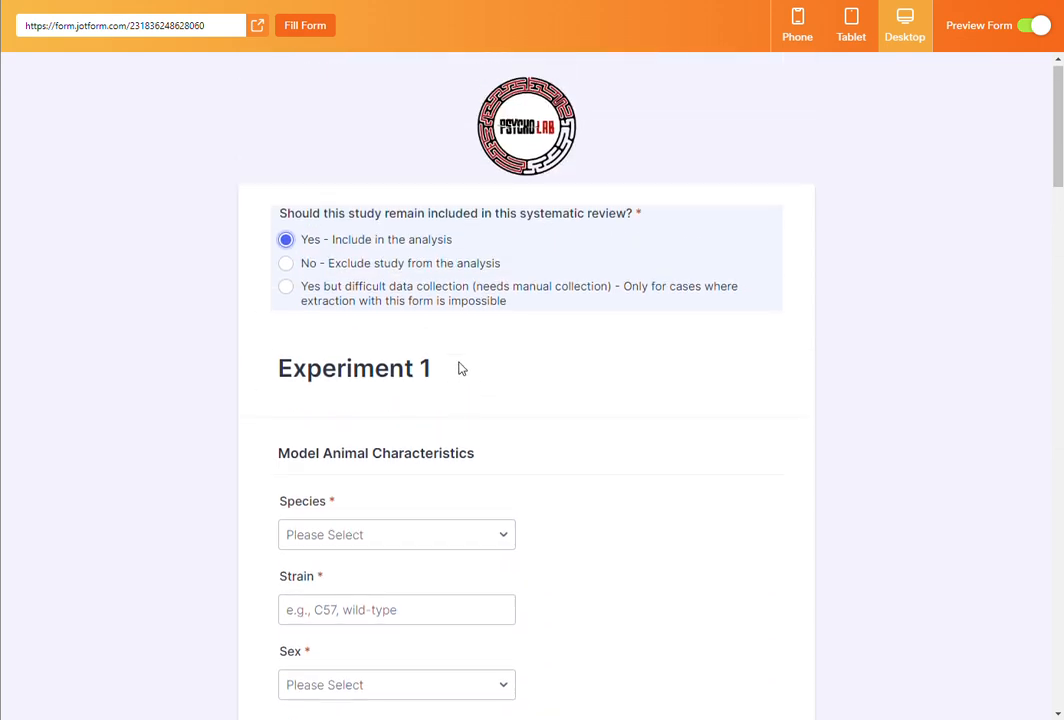
- Change the inclusion answer to "No - Exclude study from the analysis" and give "2 - population" as the exclusion reason
click(307, 268)
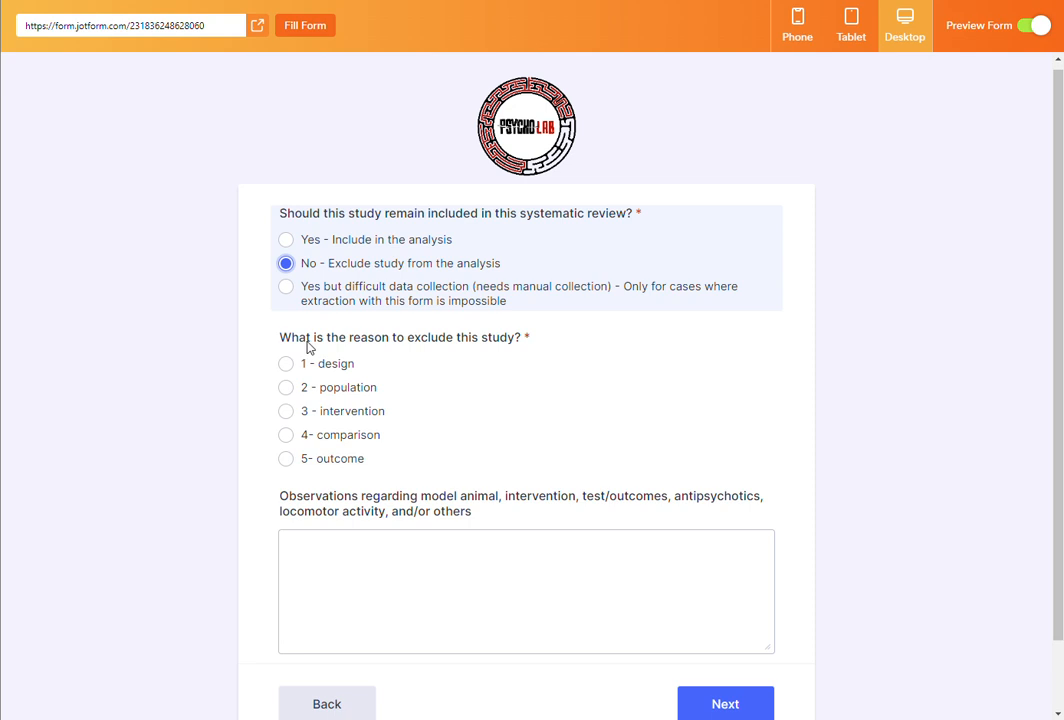
click(458, 550)
click(340, 396)
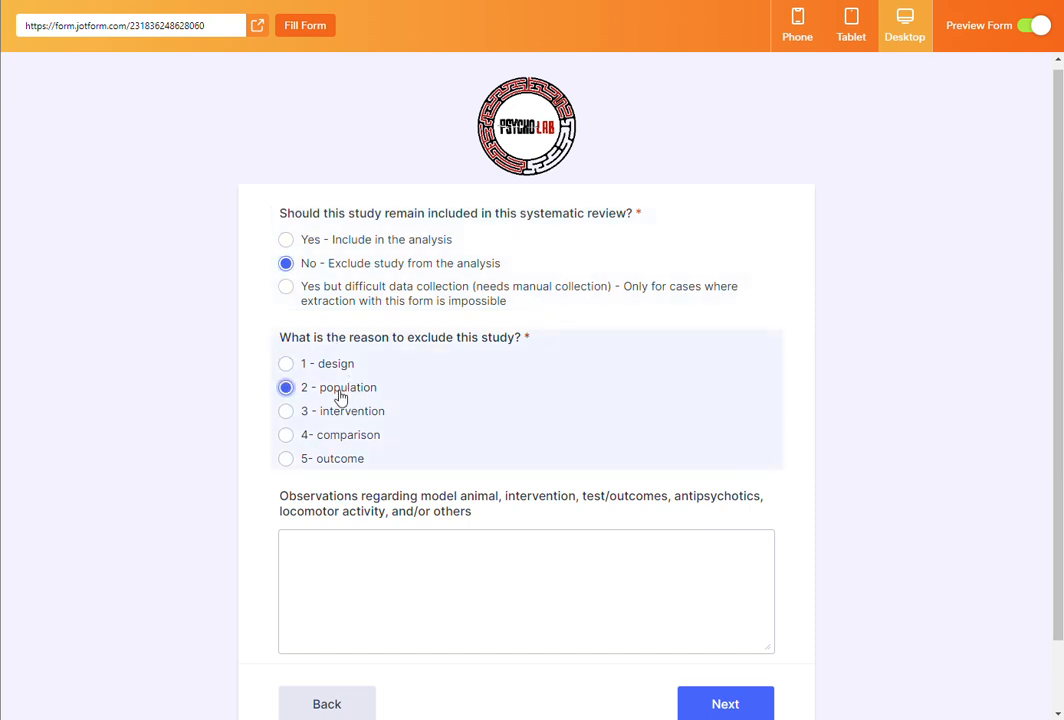
click(472, 591)
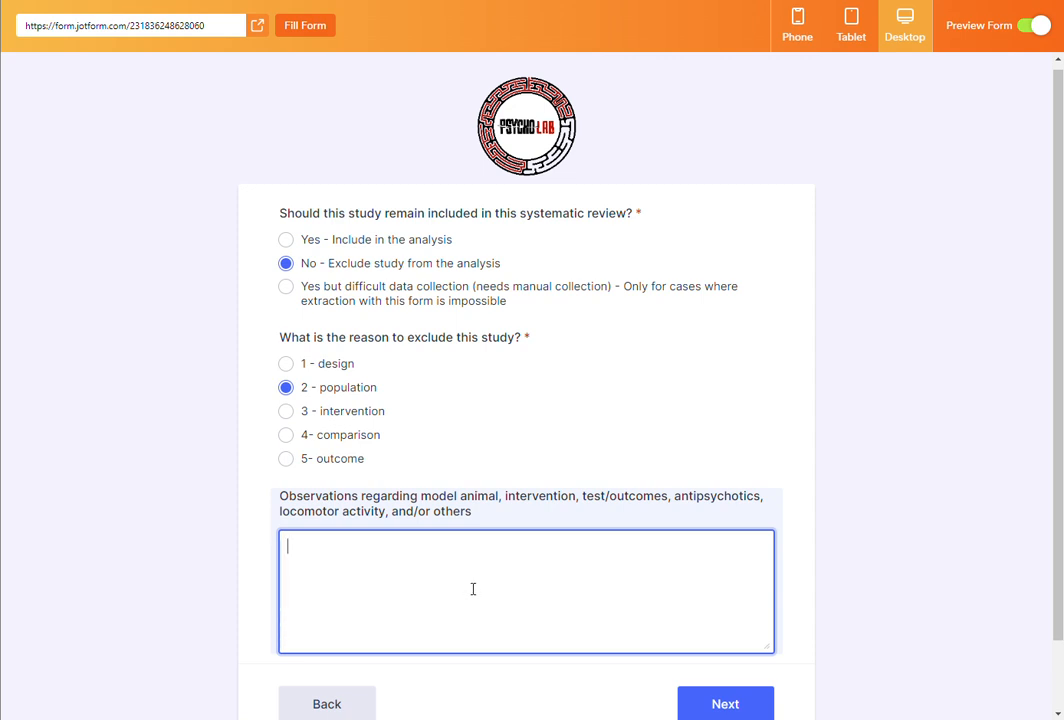
- Answer the inclusion question with "Yes but difficult data collection", continue to the email copy page, and return to the inclusion question
click(355, 313)
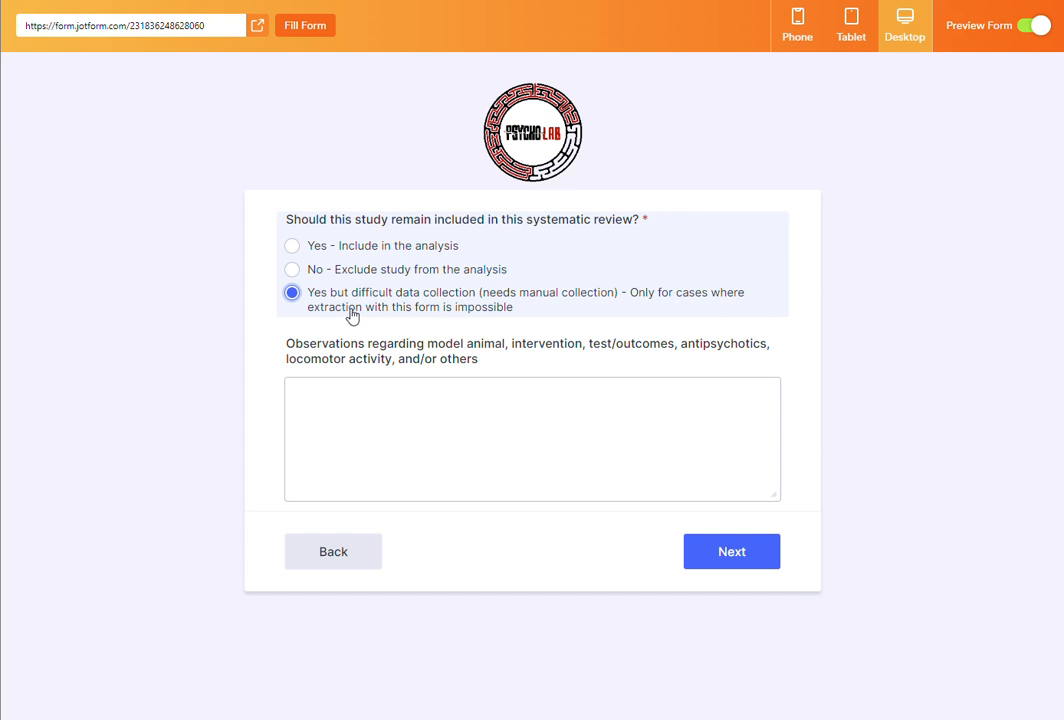
click(399, 428)
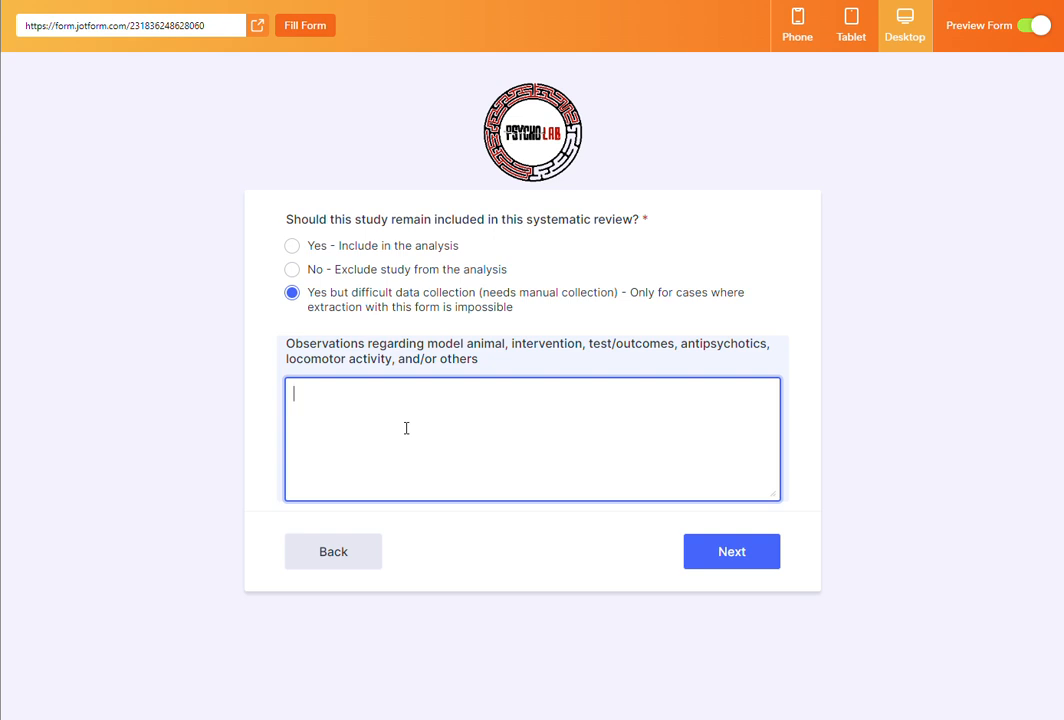
click(716, 556)
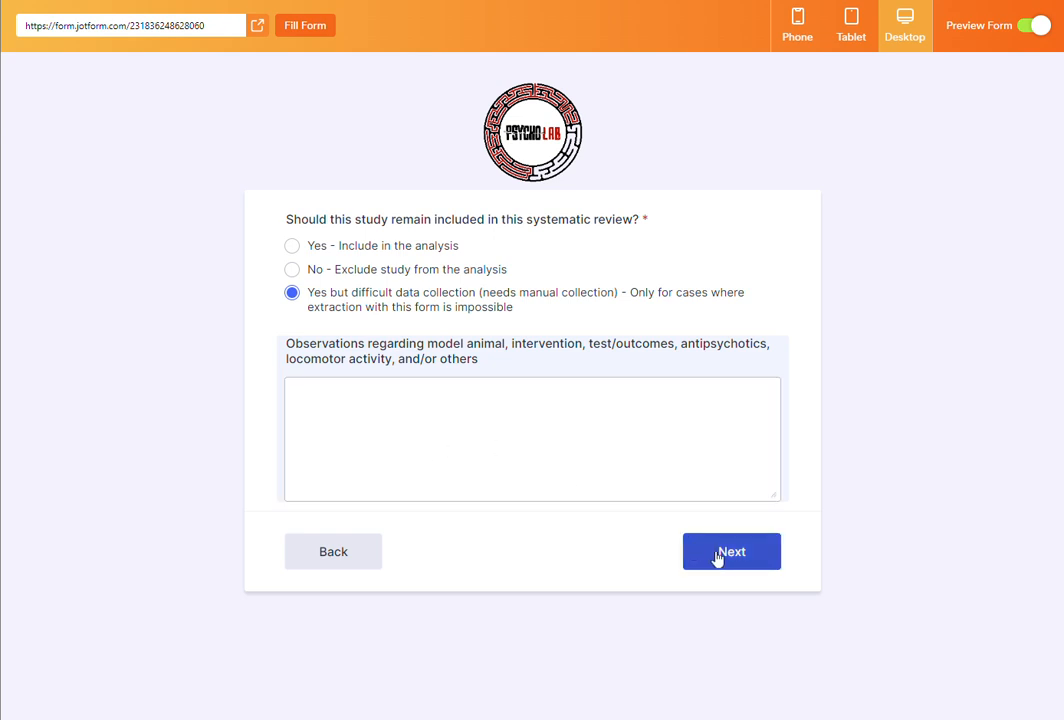
click(384, 258)
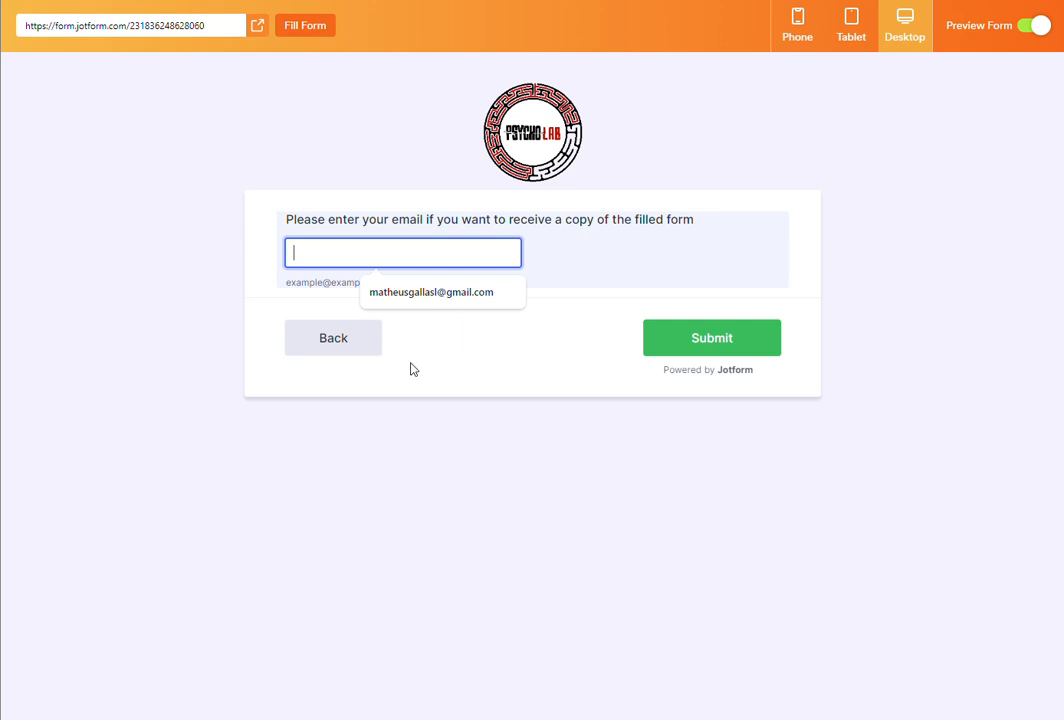
click(341, 345)
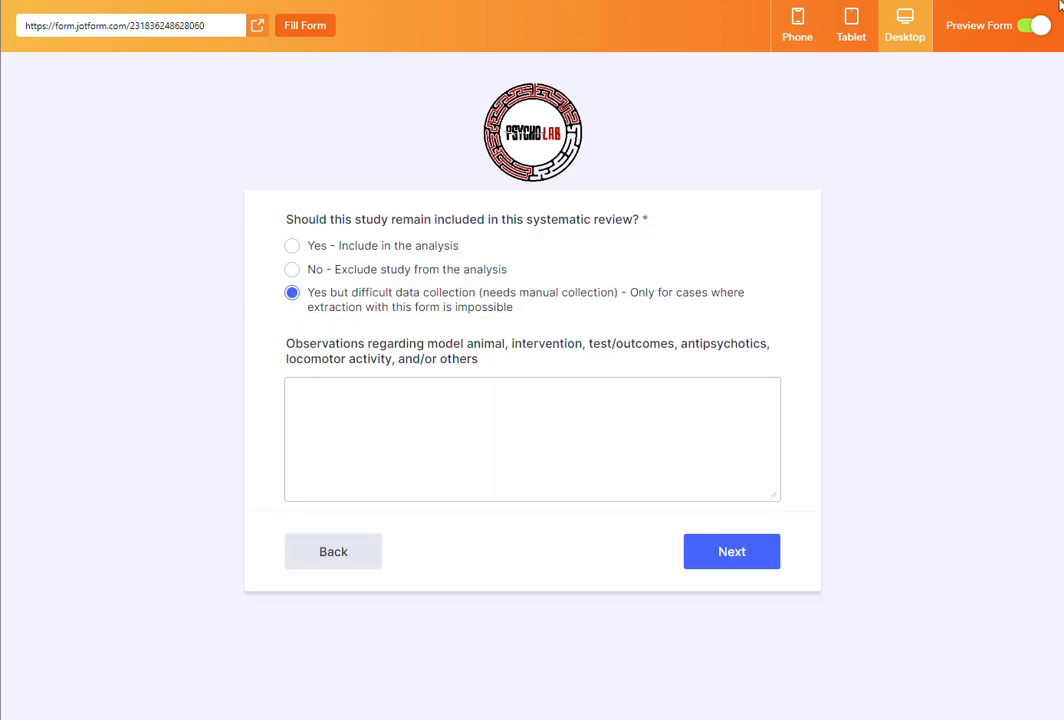
- Leave the form preview and look through the form's email notification and Thank You page settings
click(1040, 27)
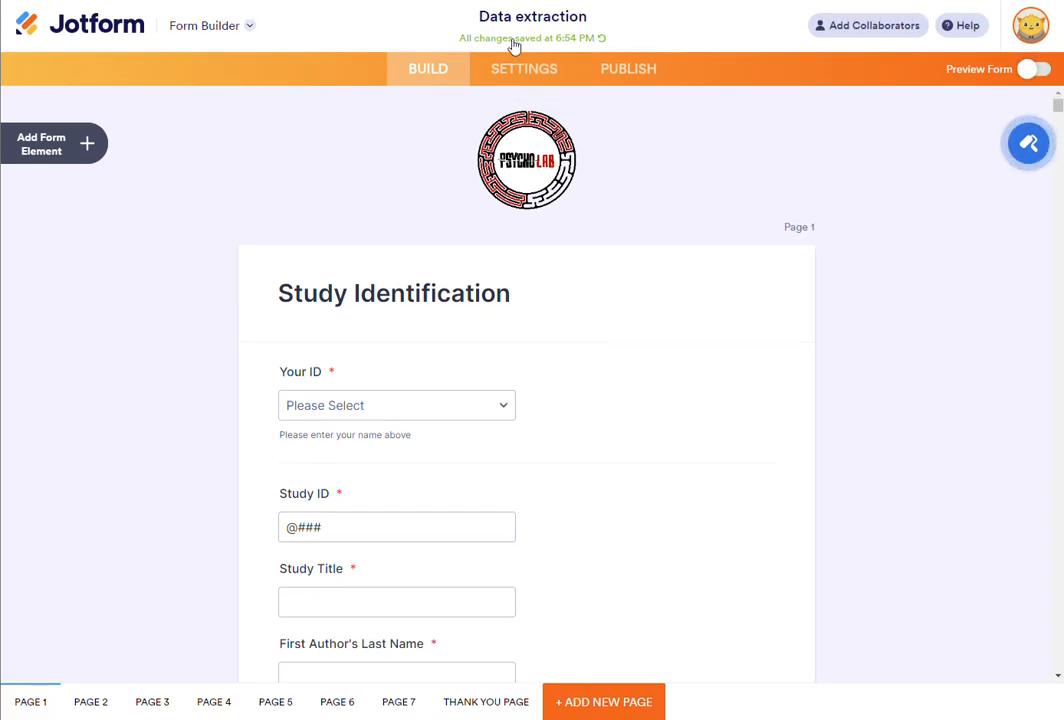
click(519, 87)
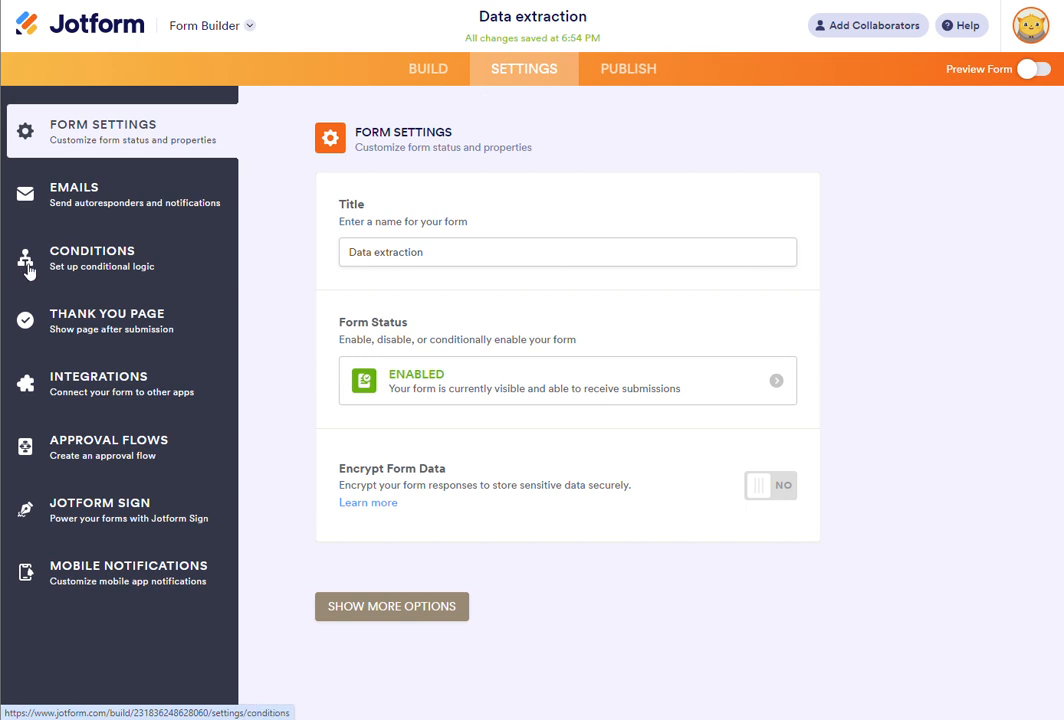
click(118, 189)
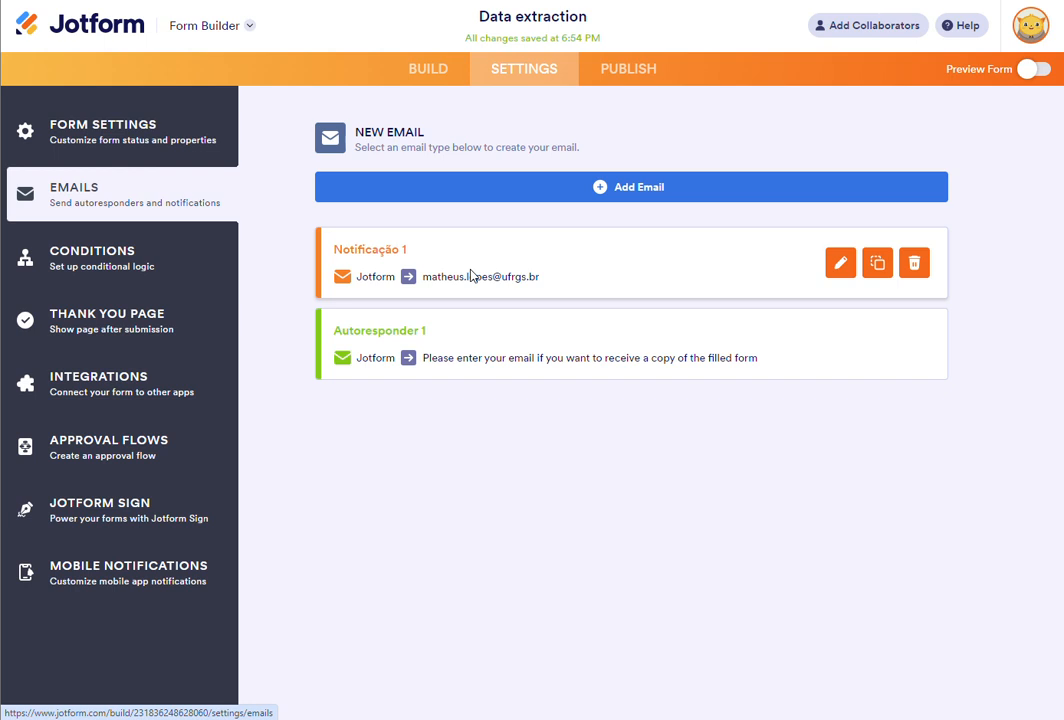
click(159, 330)
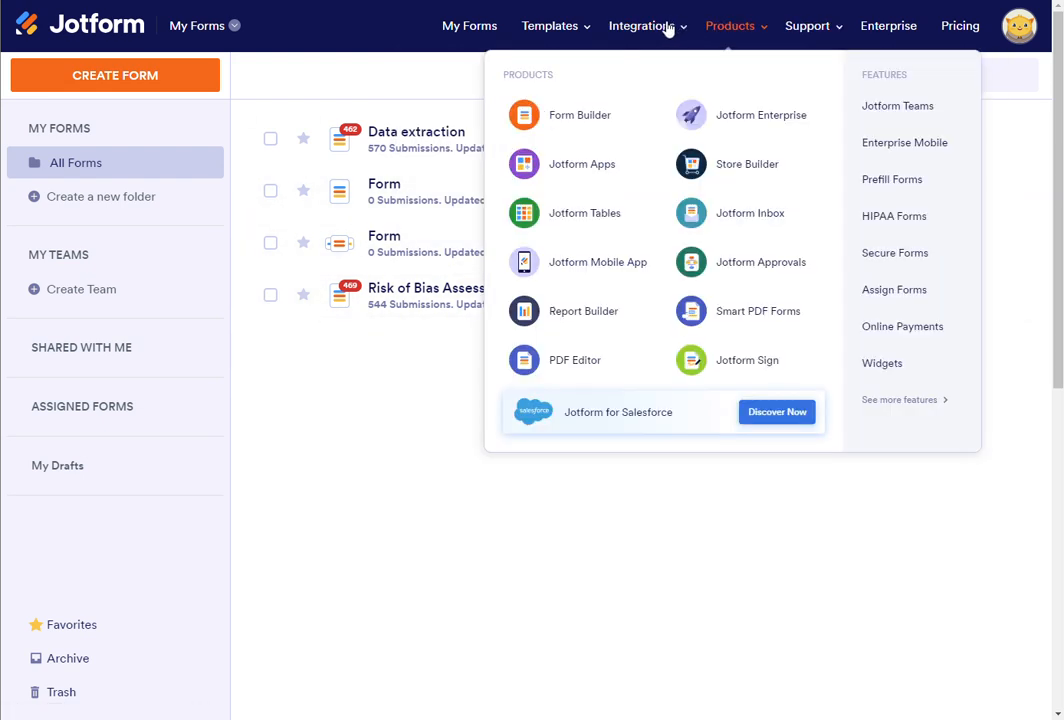
- Open the submissions table of the Data extraction form and dismiss the translation prompt
mouse_move(668, 32)
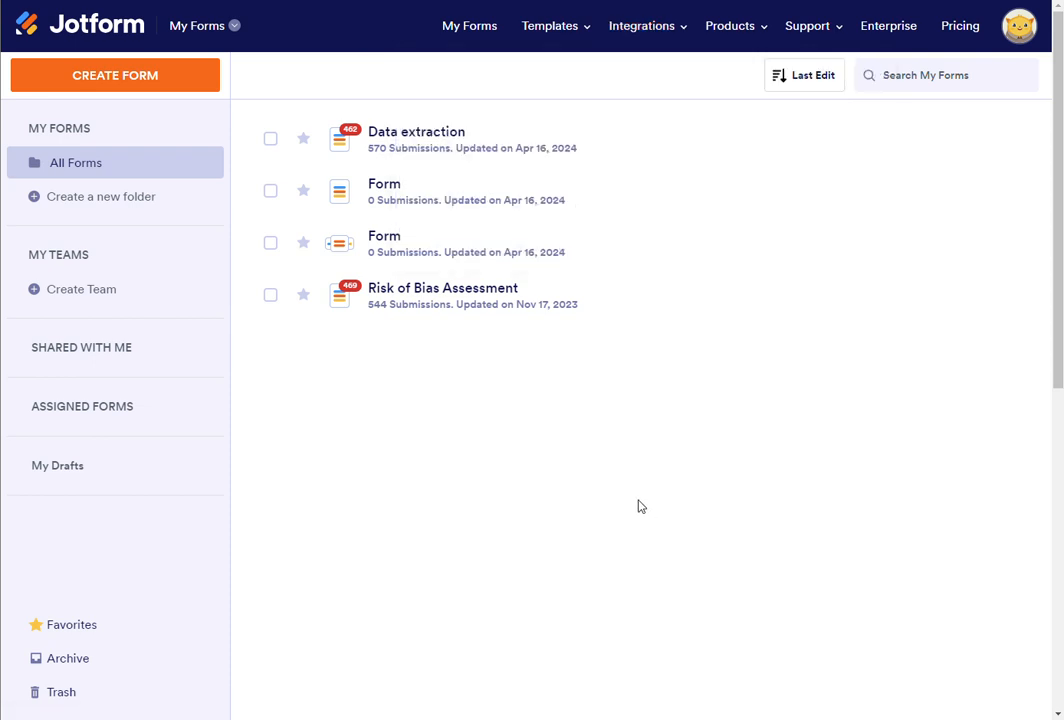
click(424, 140)
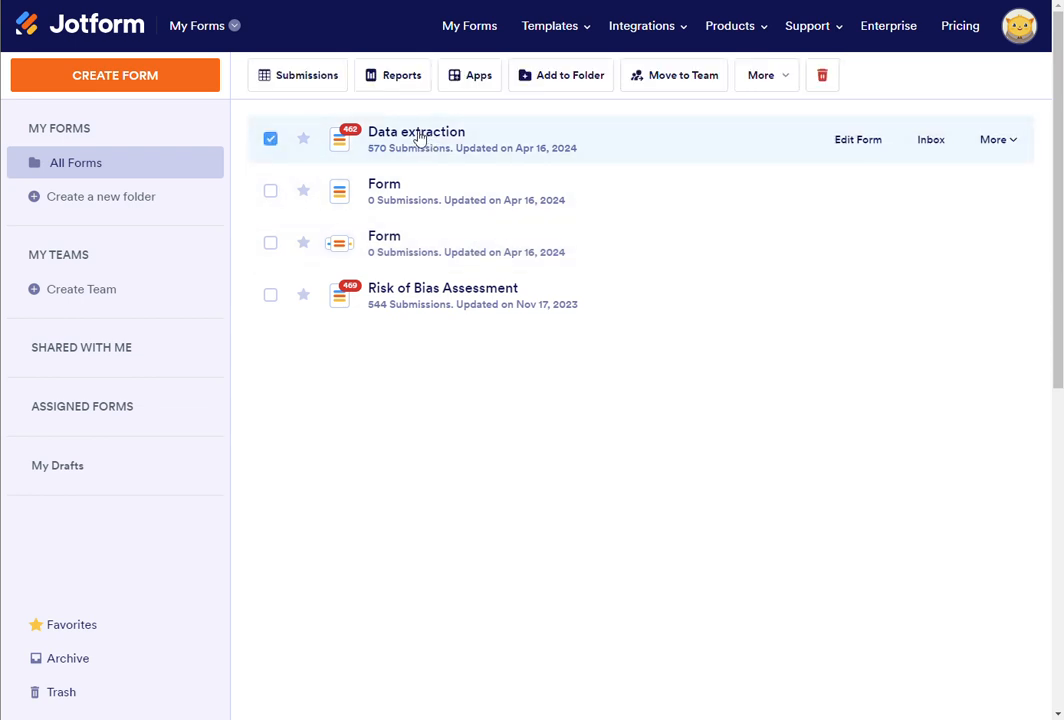
click(318, 88)
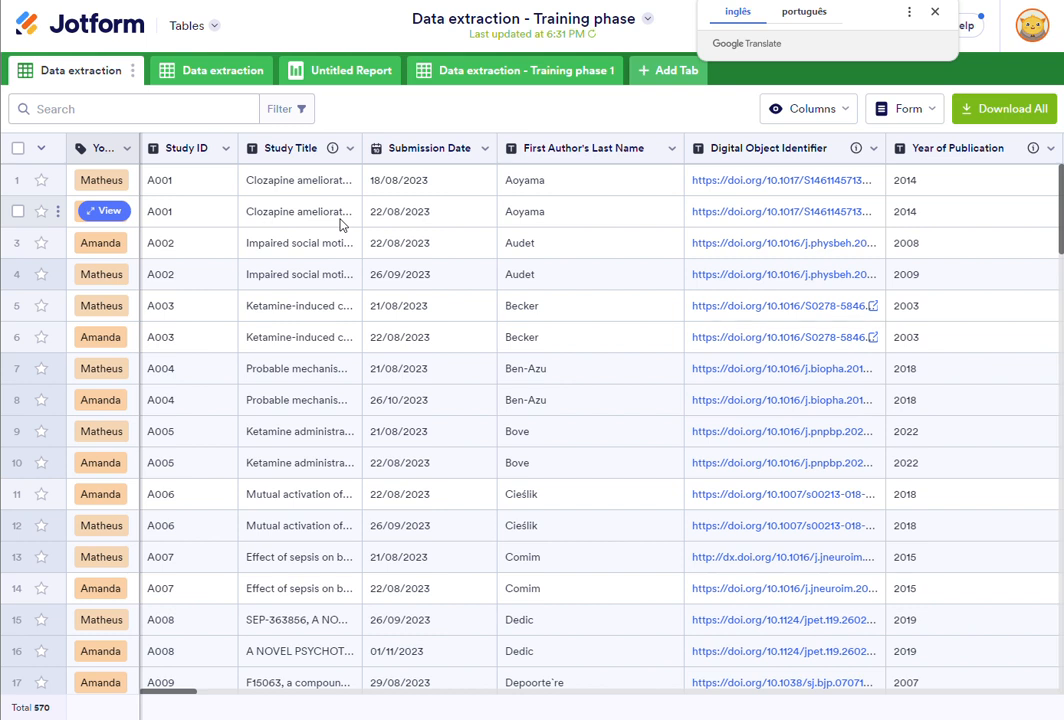
click(934, 12)
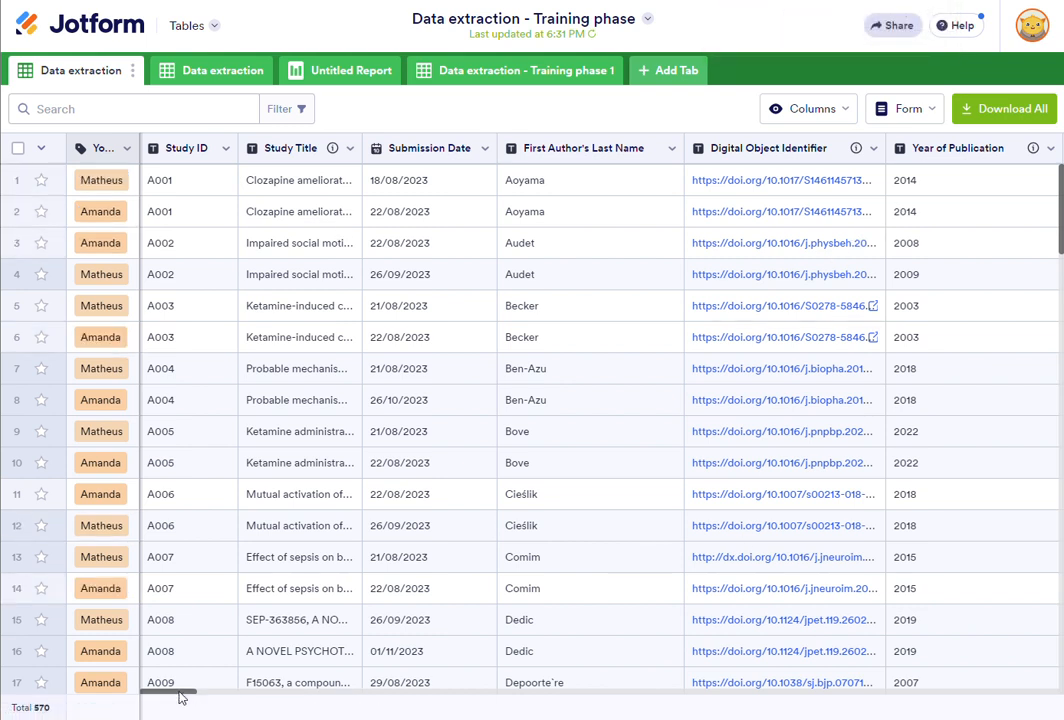
- Look across the submission columns to the frequency and duration answers, and view the available download formats
drag(179, 692, 174, 692)
drag(192, 698, 434, 692)
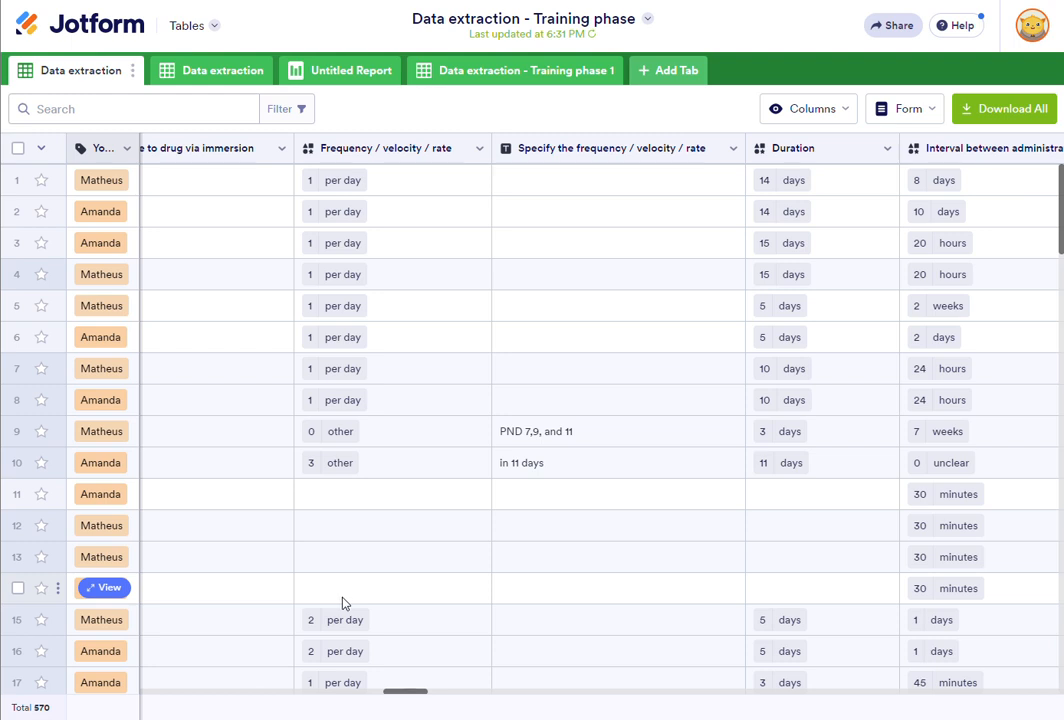
click(993, 117)
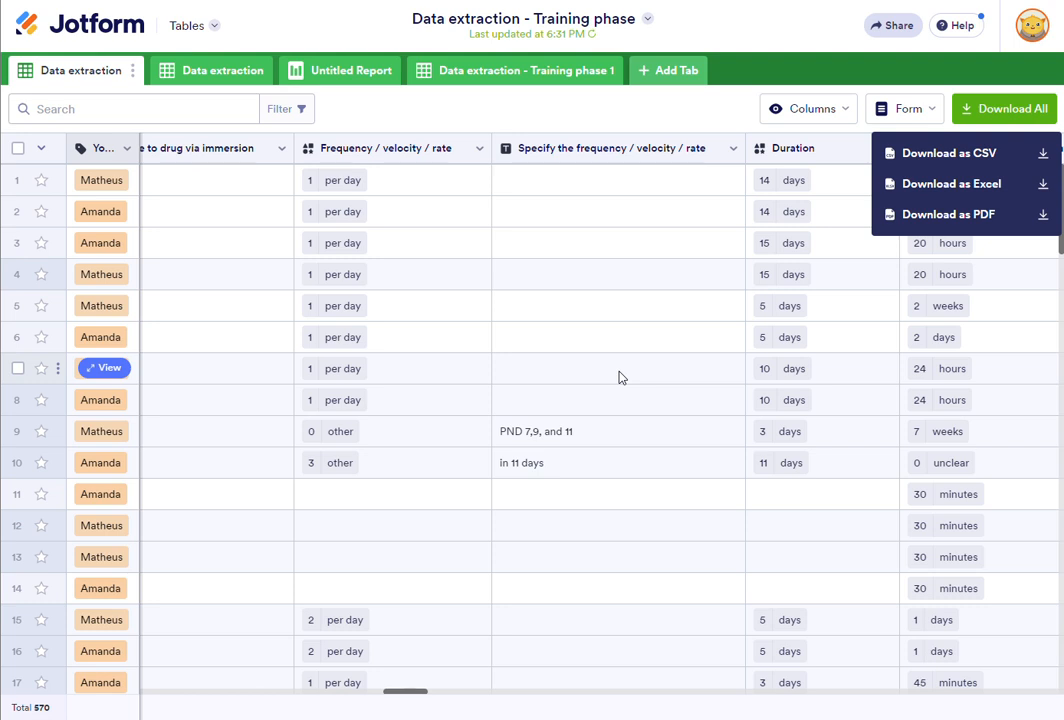
click(669, 103)
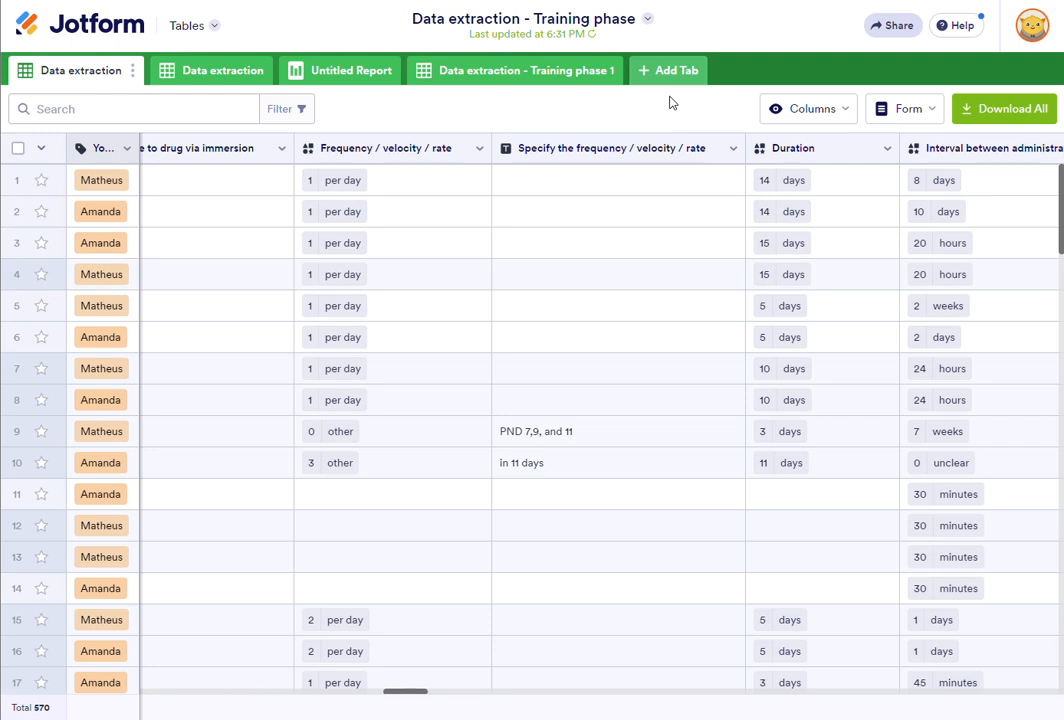